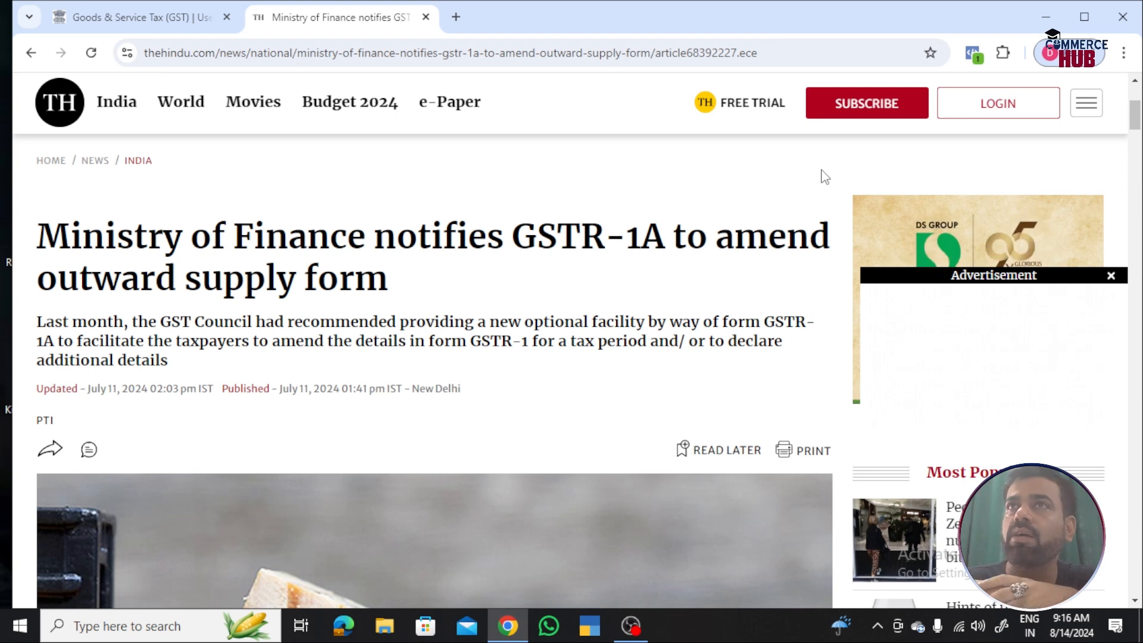
- Switch to the GST portal's File Returns page and check the periods offered for Quarter 2 (Jul - Sep) of 2024-25
left_click(1038, 2)
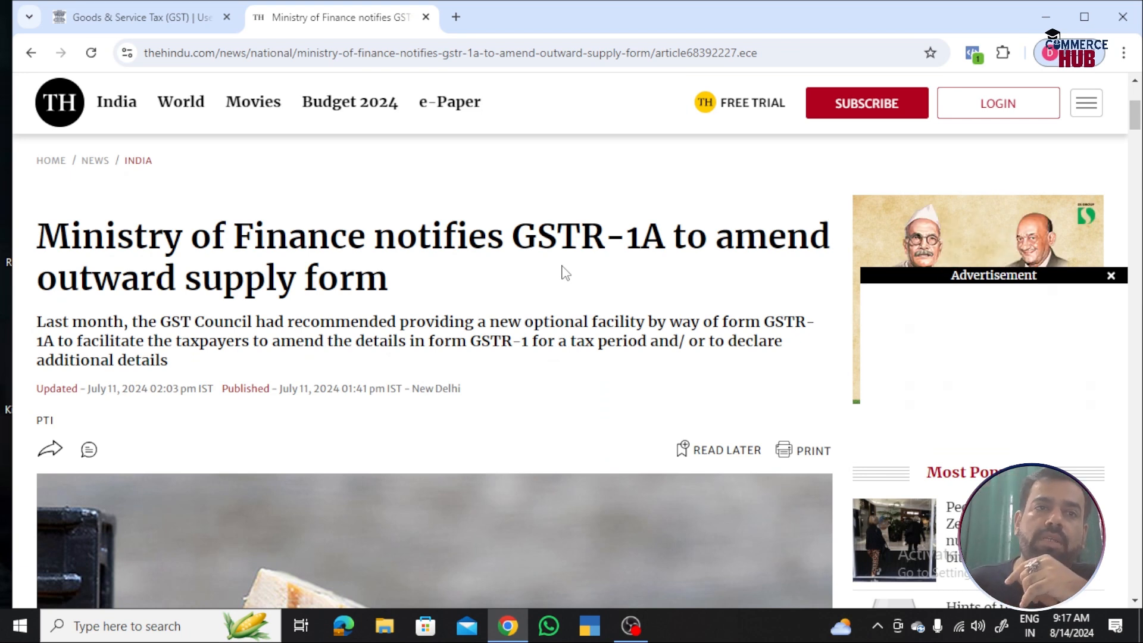
left_click(148, 18)
scroll(536, 476, "down", 3)
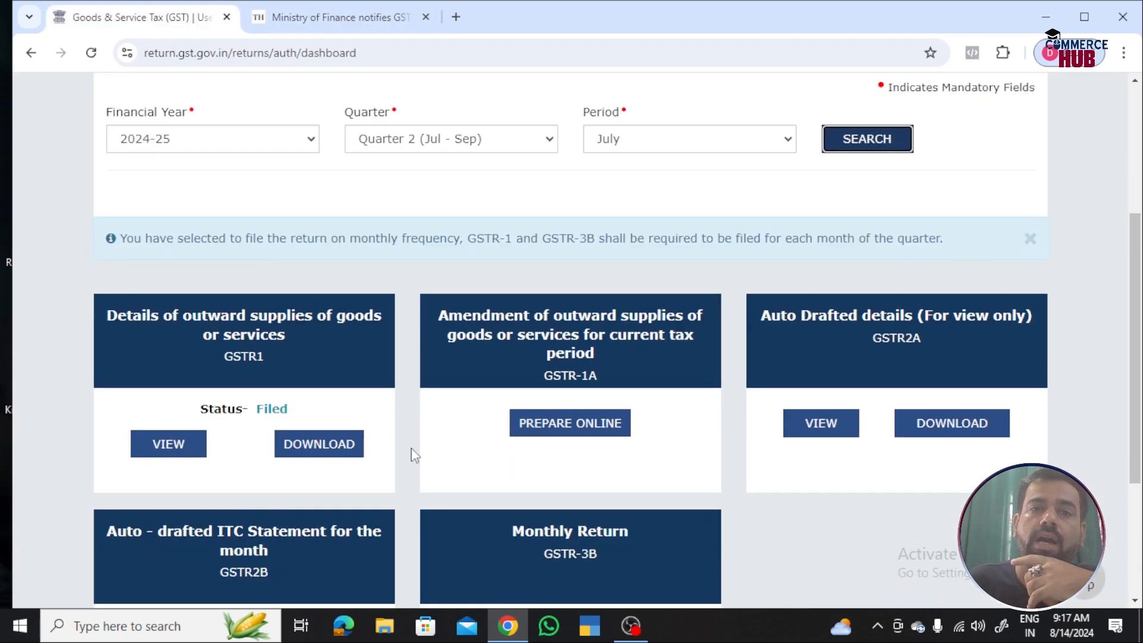
scroll(415, 455, "up", 4)
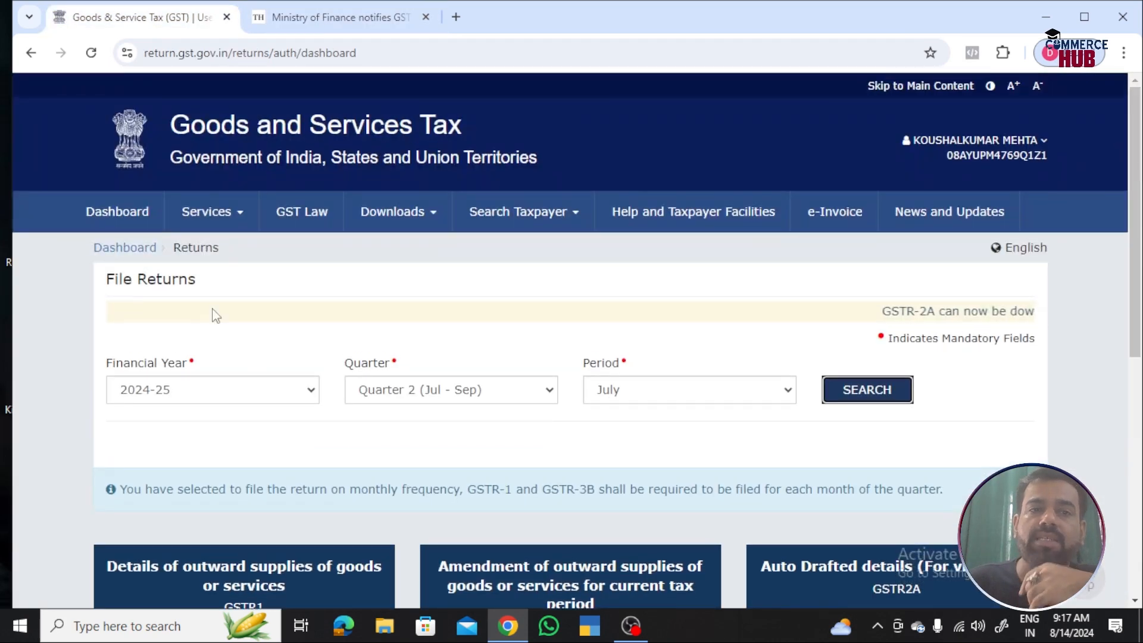
left_click(623, 393)
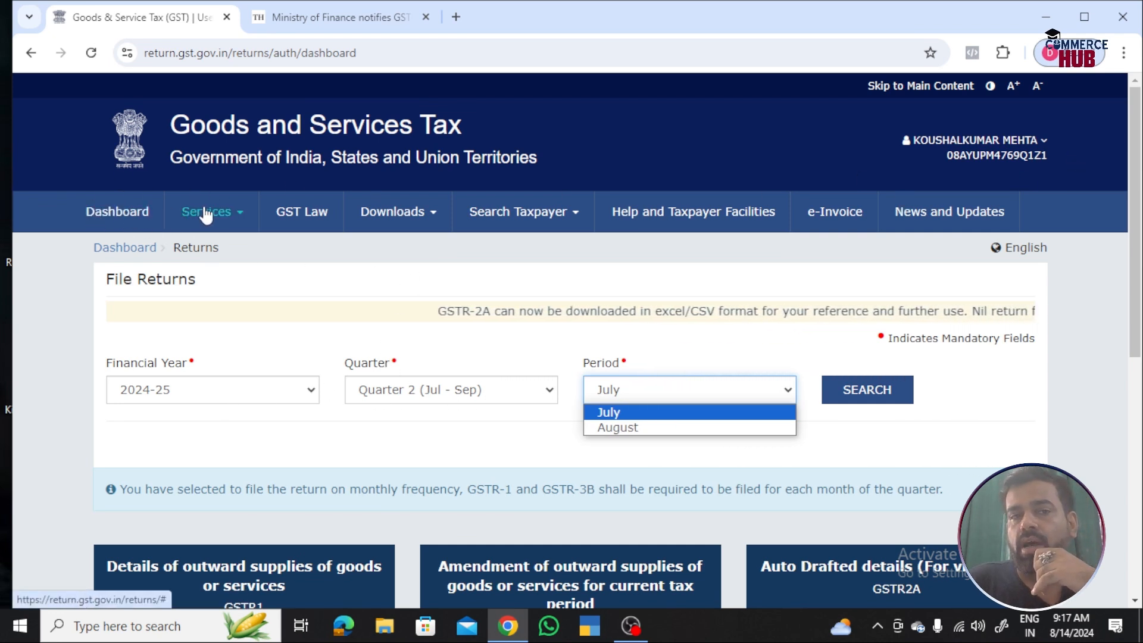
- Examine the July return tiles, comparing GSTR-1, GSTR-1A and GSTR-3B and checking their filing status and due date
scroll(548, 369, "down", 3)
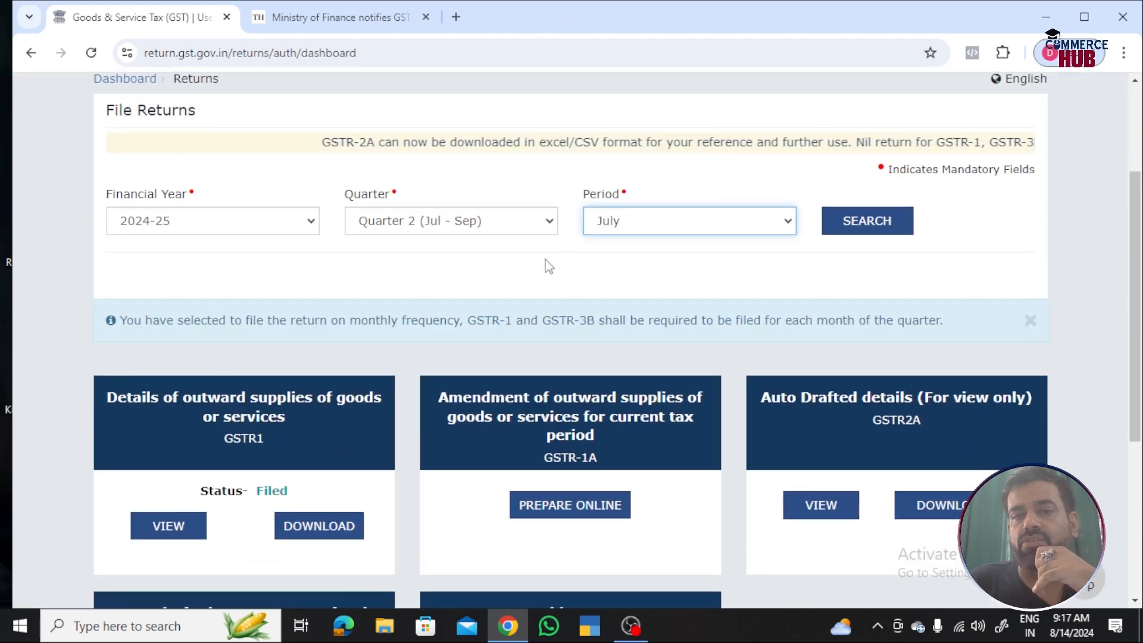
scroll(549, 266, "down", 3)
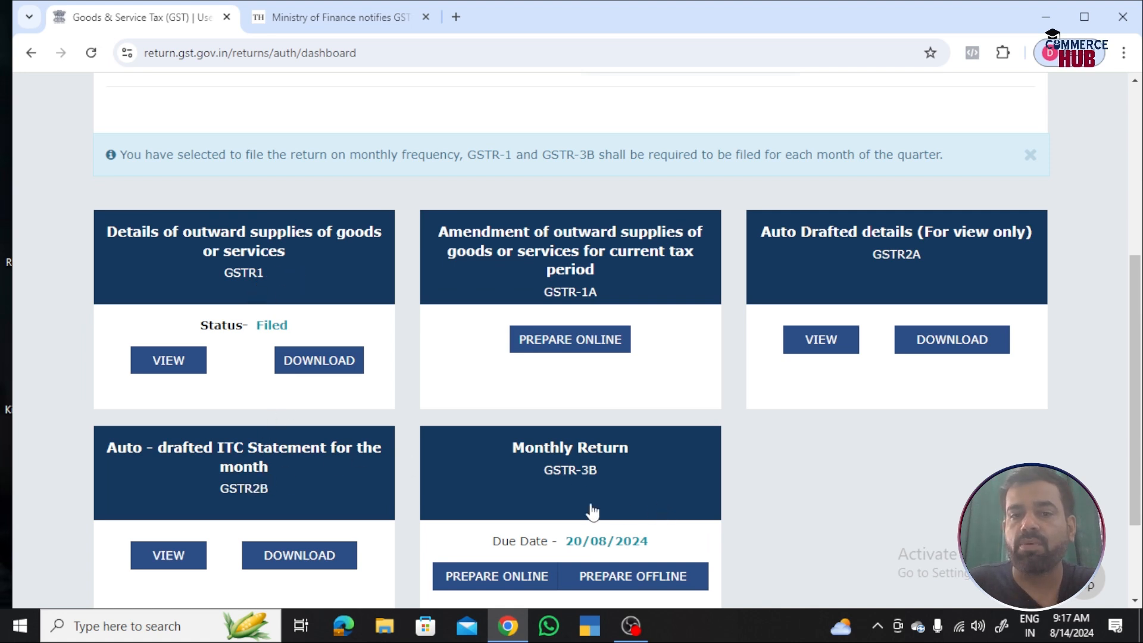
scroll(591, 512, "down", 1)
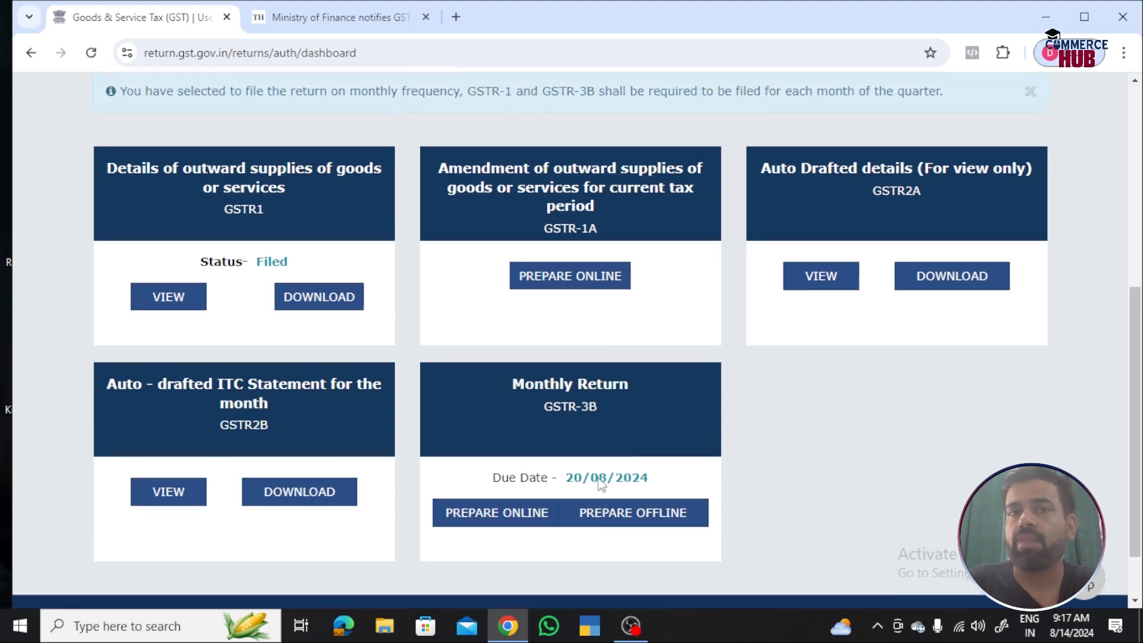
scroll(600, 485, "up", 2)
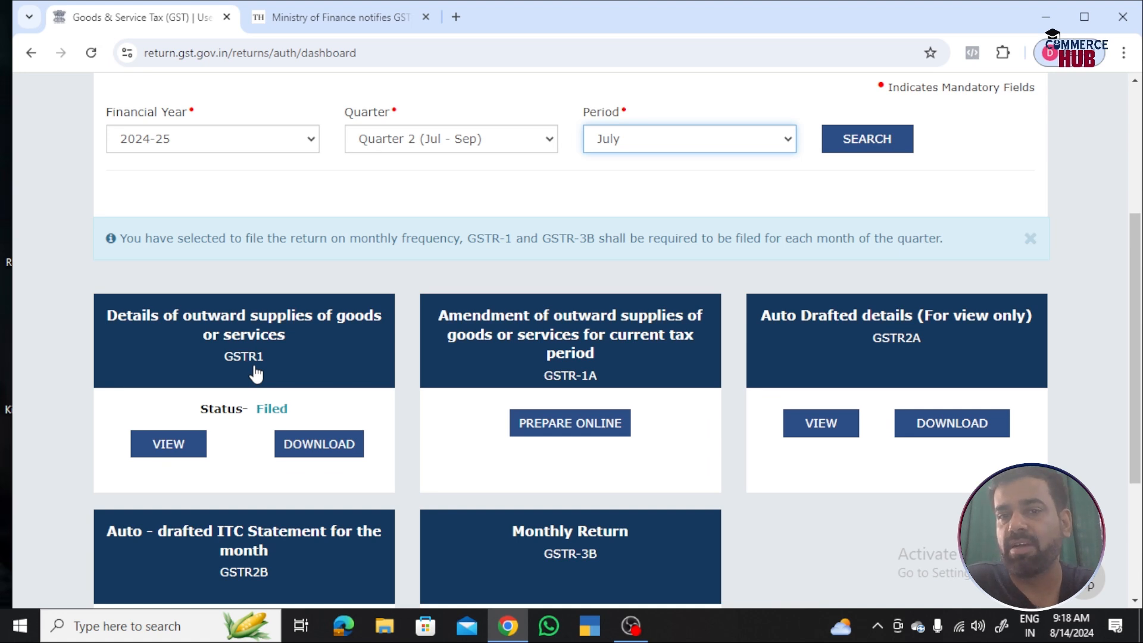
scroll(256, 373, "down", 1)
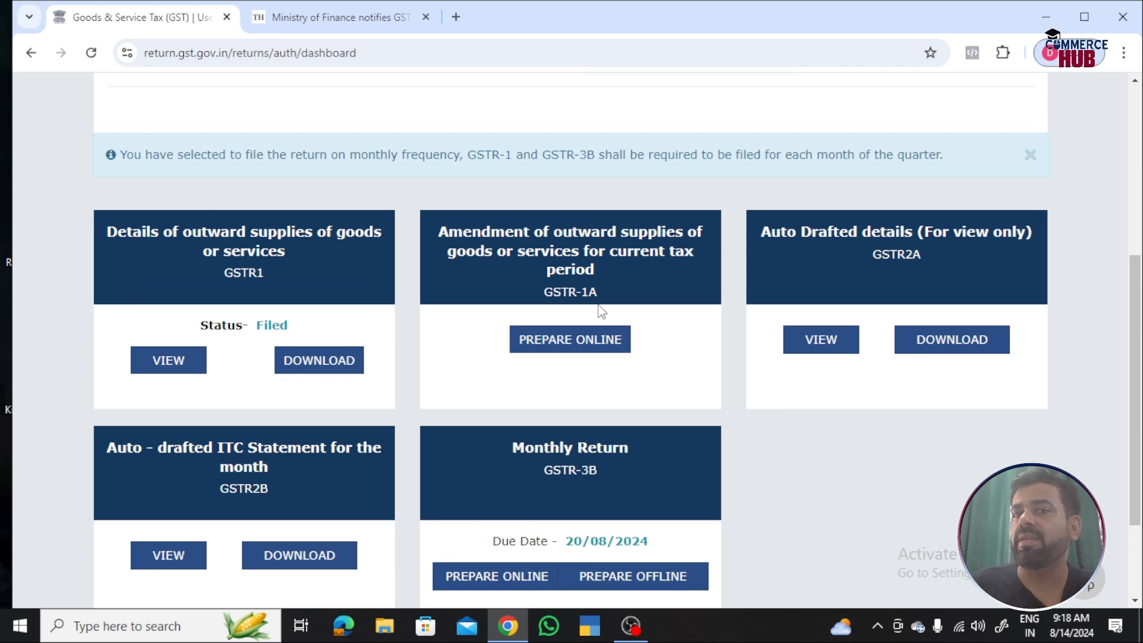
scroll(601, 311, "up", 3)
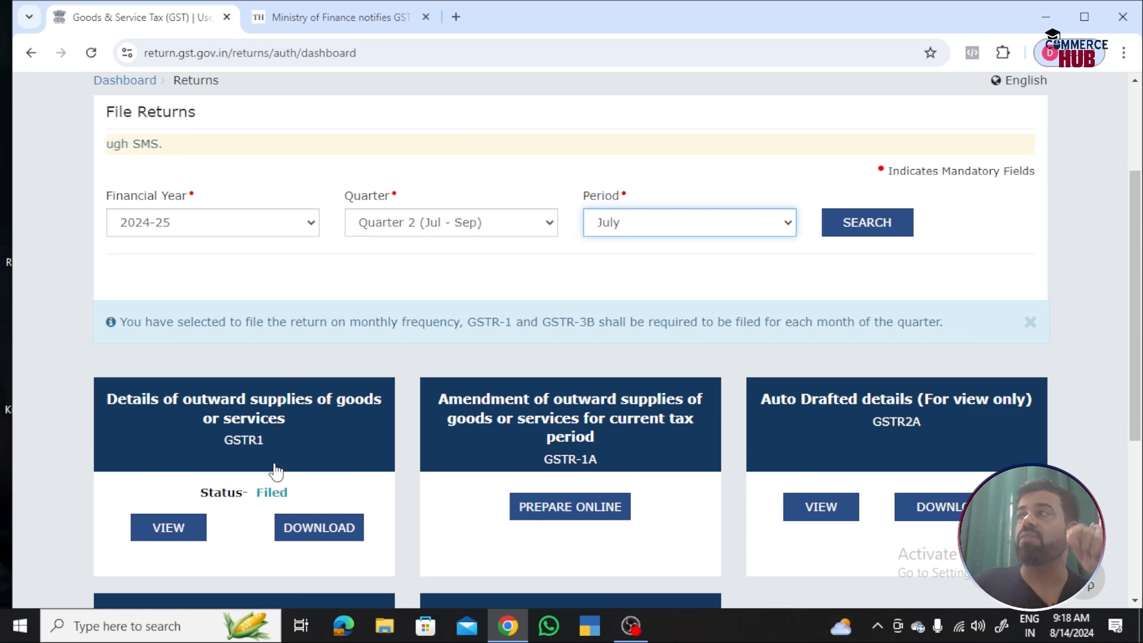
scroll(294, 464, "down", 1)
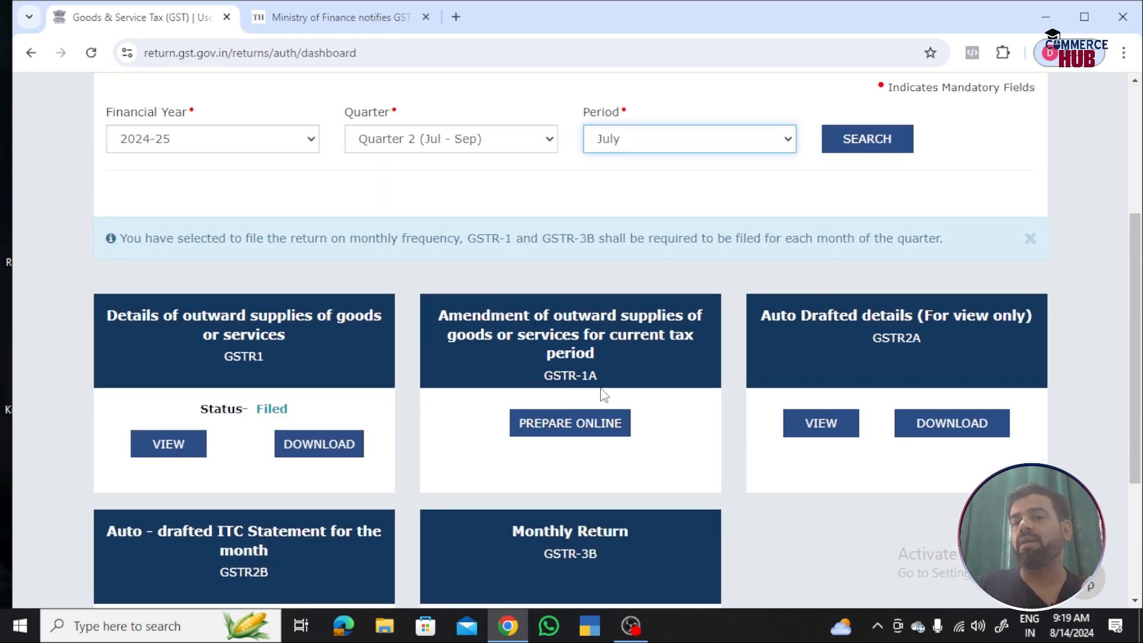
scroll(586, 405, "down", 1)
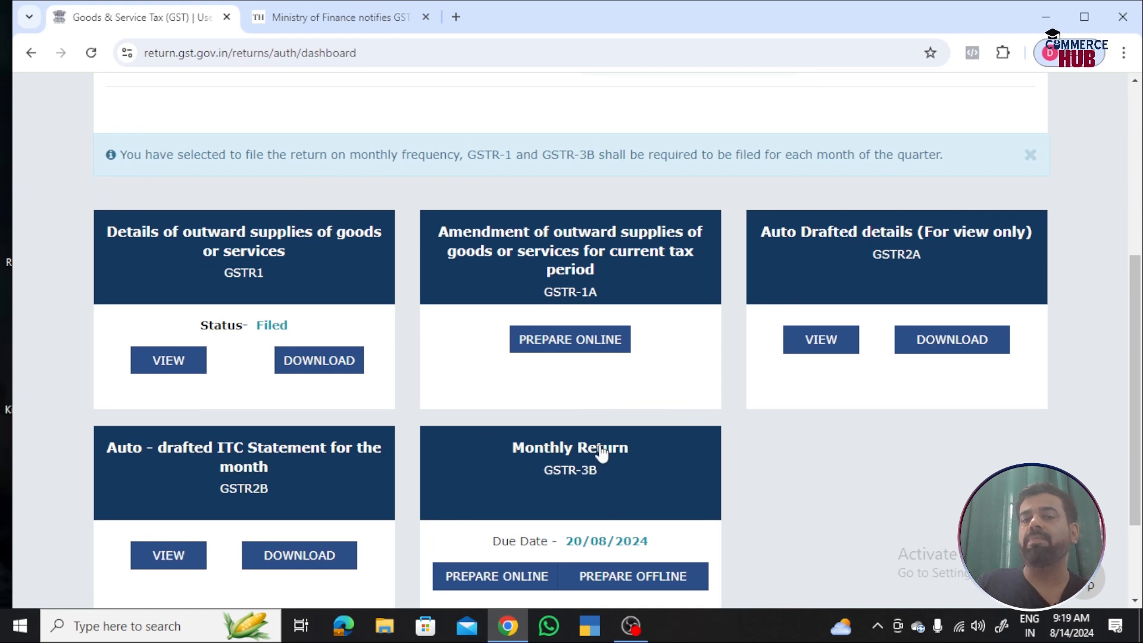
scroll(575, 421, "down", 1)
scroll(575, 419, "down", 1)
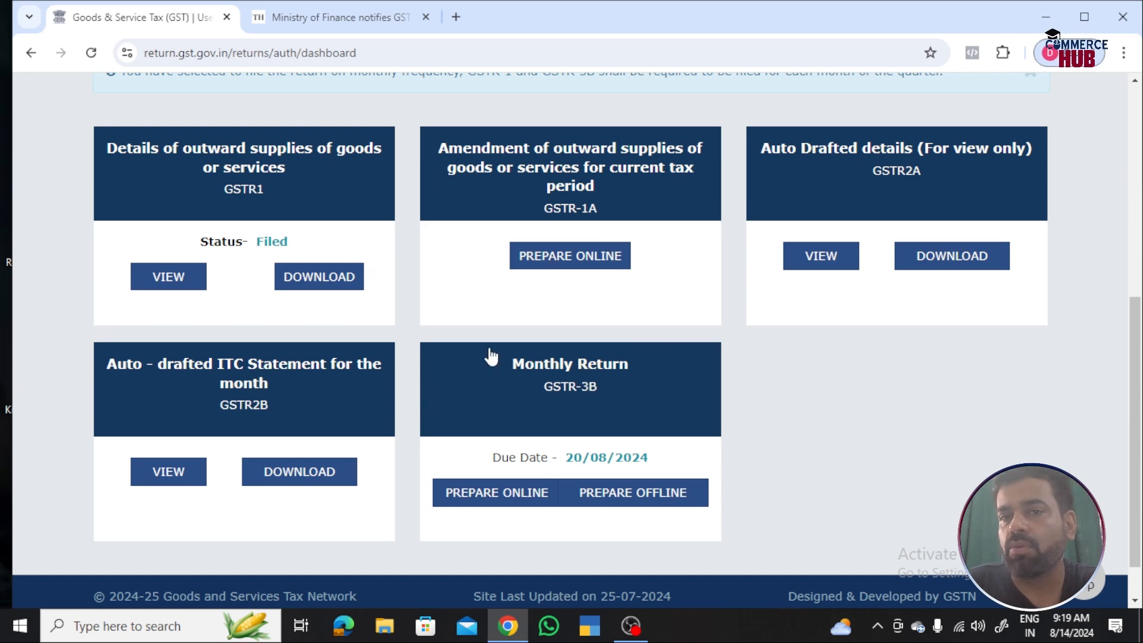
scroll(491, 356, "up", 3)
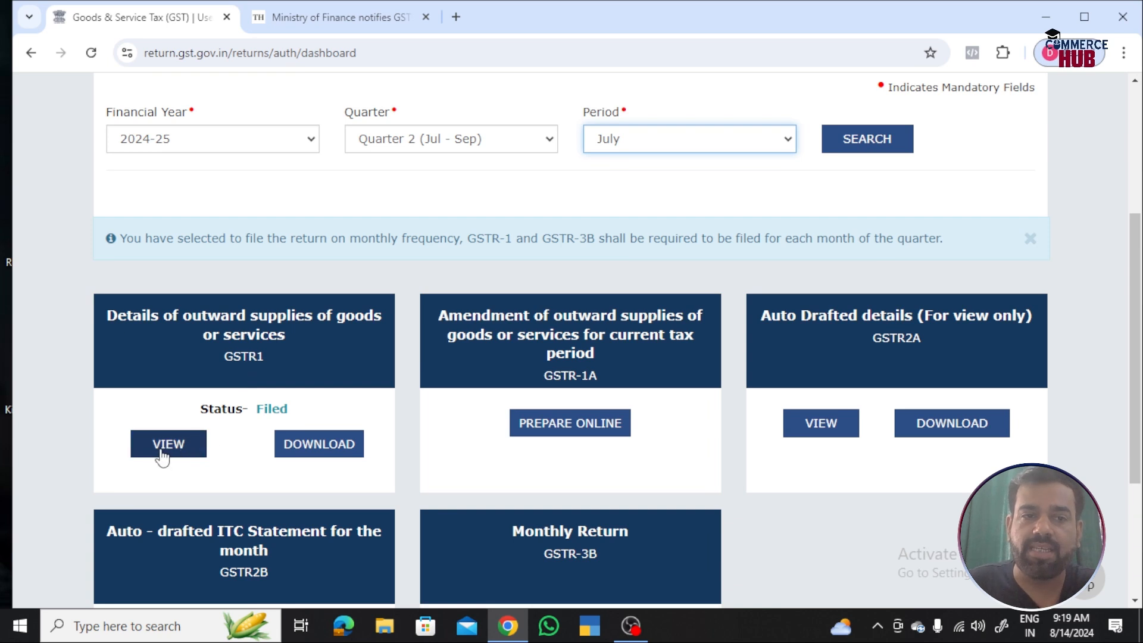
- Open the filed GSTR-1 for July and review its status and the Add Record Details sections
left_click(186, 448)
left_click(187, 448)
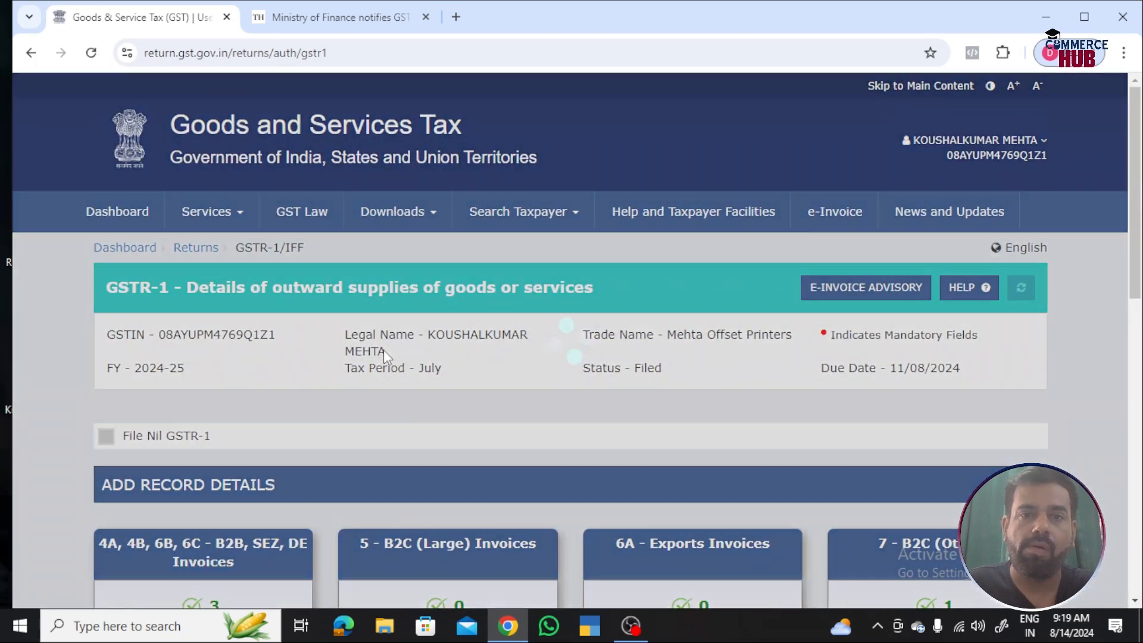
scroll(385, 350, "down", 1)
scroll(536, 327, "down", 1)
scroll(774, 268, "down", 2)
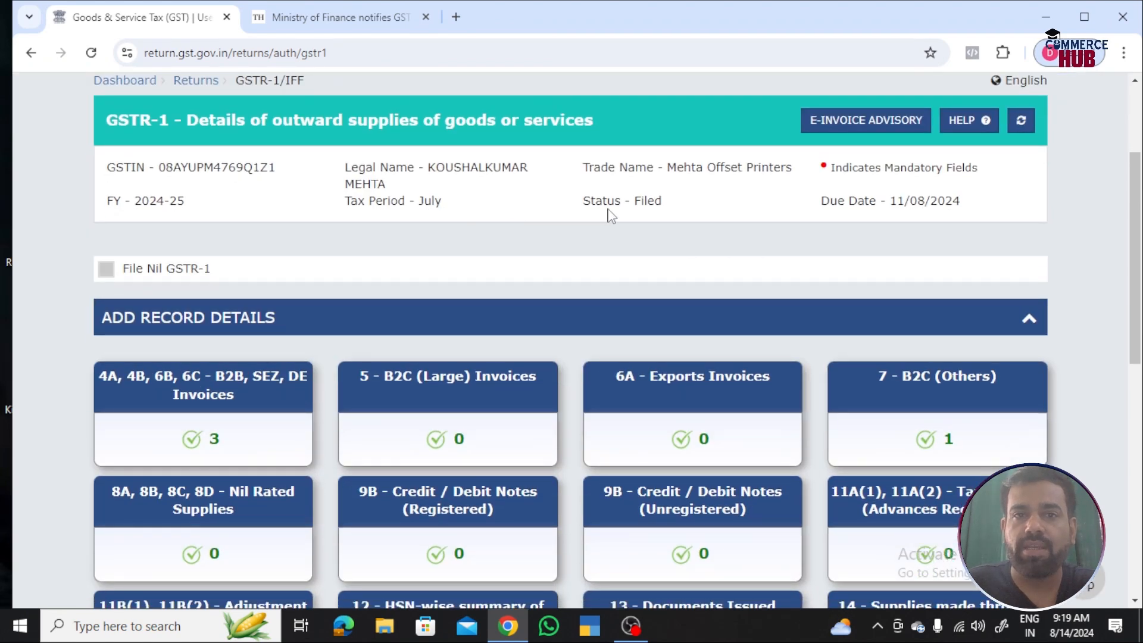
scroll(357, 250, "down", 3)
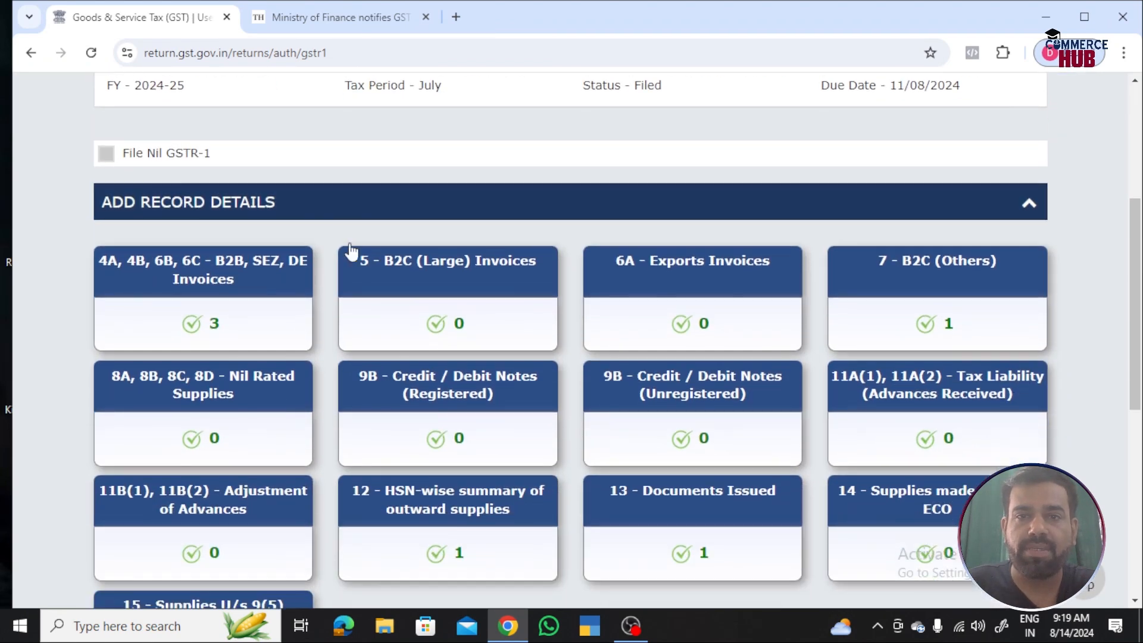
scroll(360, 244, "up", 3)
scroll(359, 244, "down", 3)
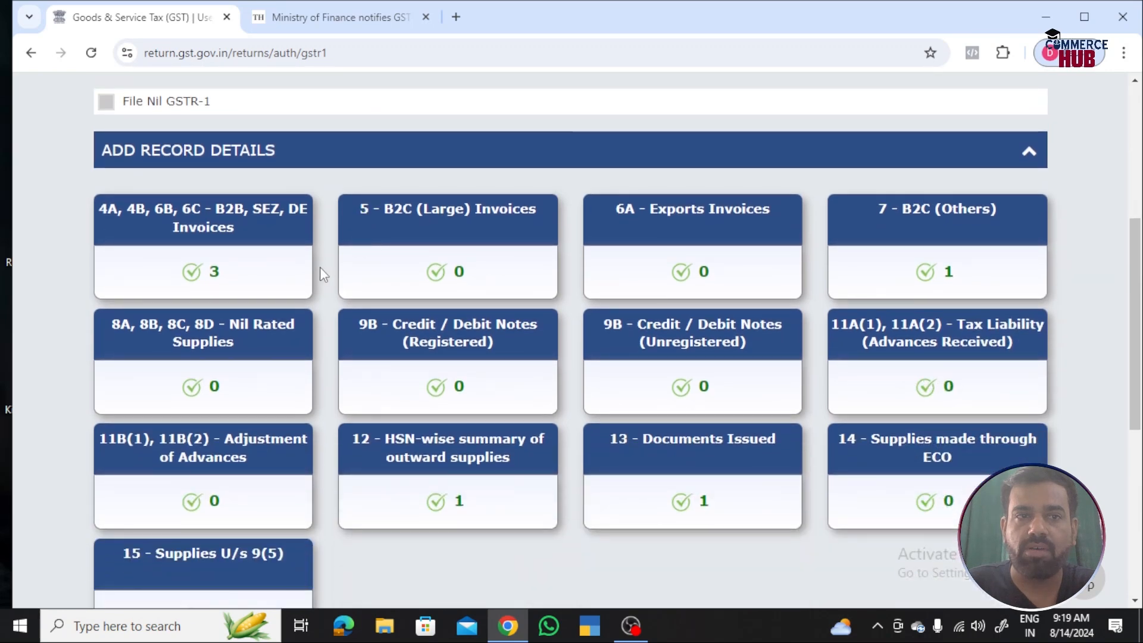
scroll(304, 264, "down", 1)
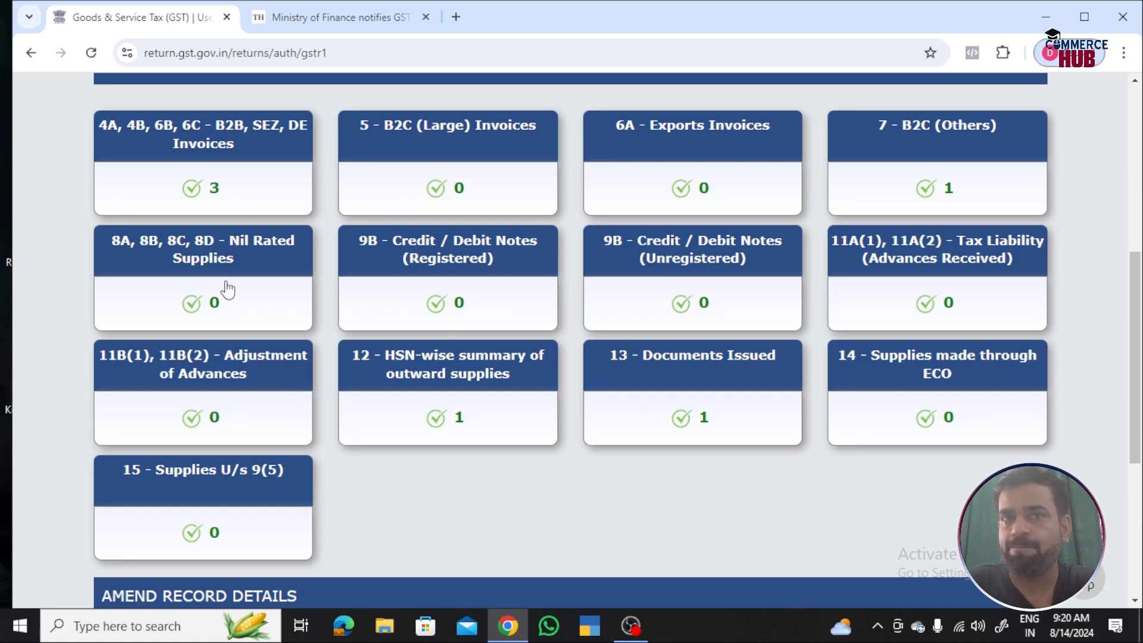
- Review the recipient-wise records under 4A, 4B, 6B, 6C - B2B, SEZ, DE Invoices, and return to the GSTR-1 overview
left_click(247, 166)
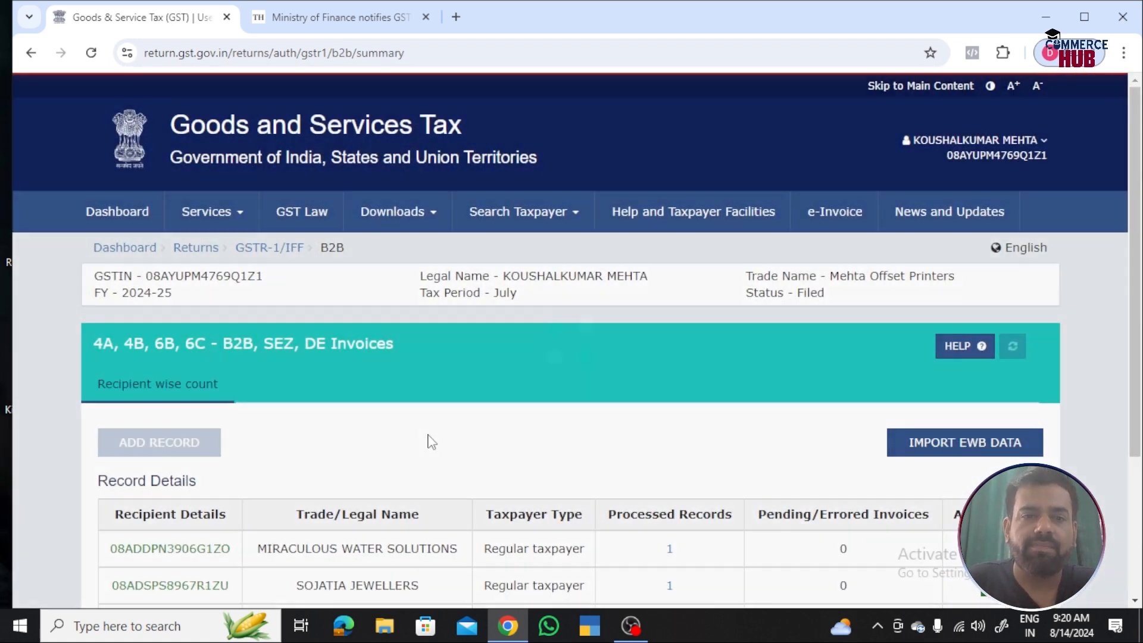
scroll(357, 470, "down", 3)
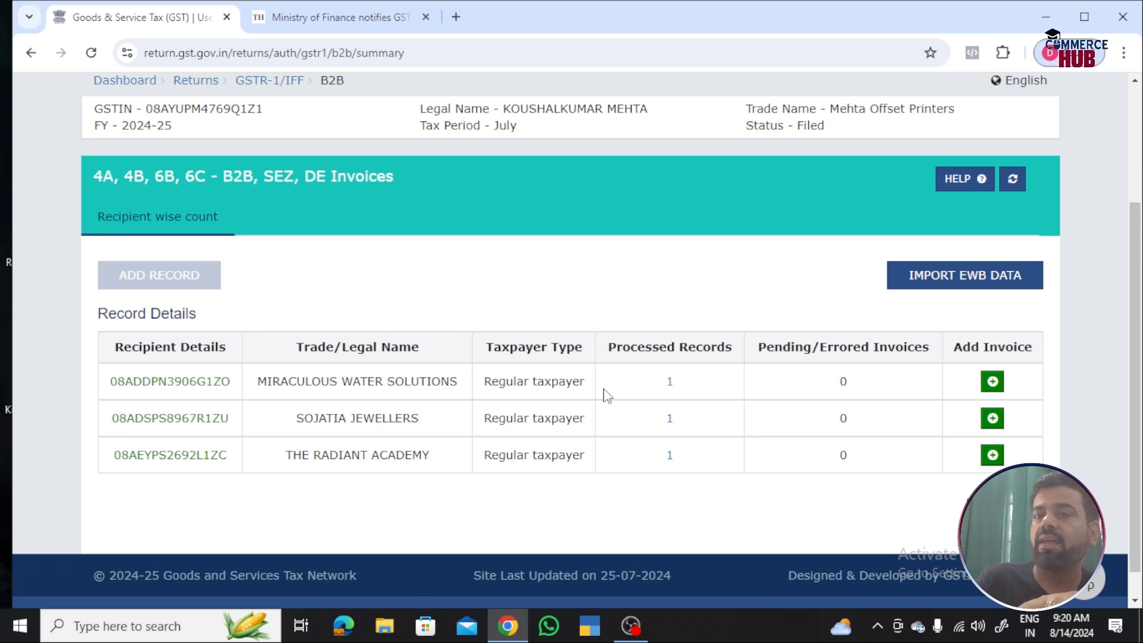
left_click(1005, 513)
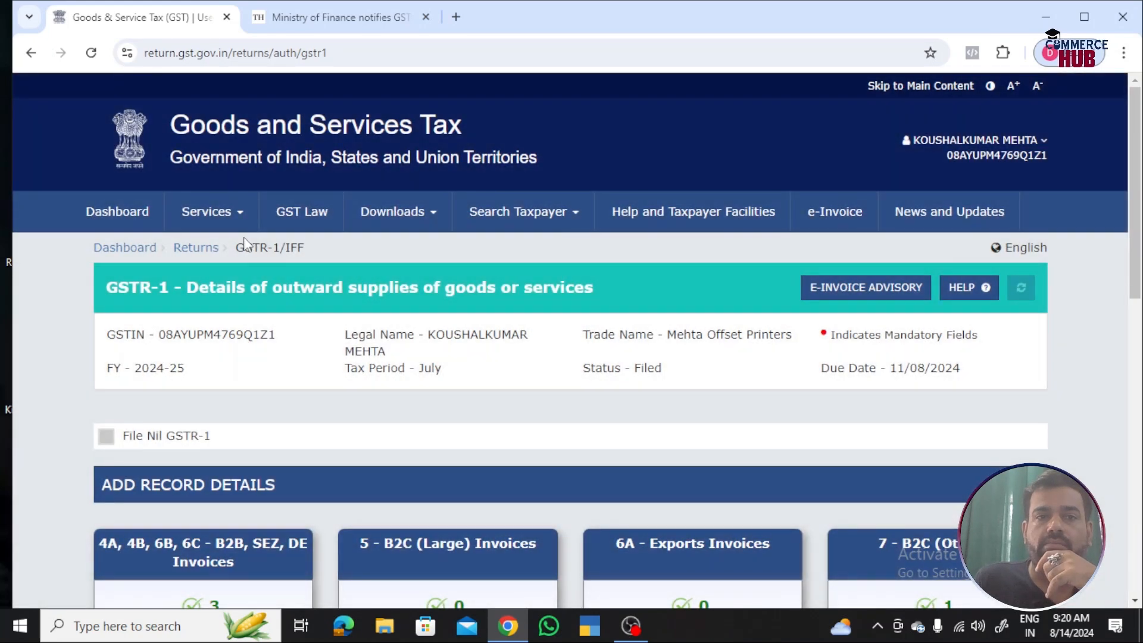
- Leave the filed GSTR-1 and search File Returns for July in Quarter 2 (Jul - Sep) of 2024-25
scroll(459, 342, "down", 10)
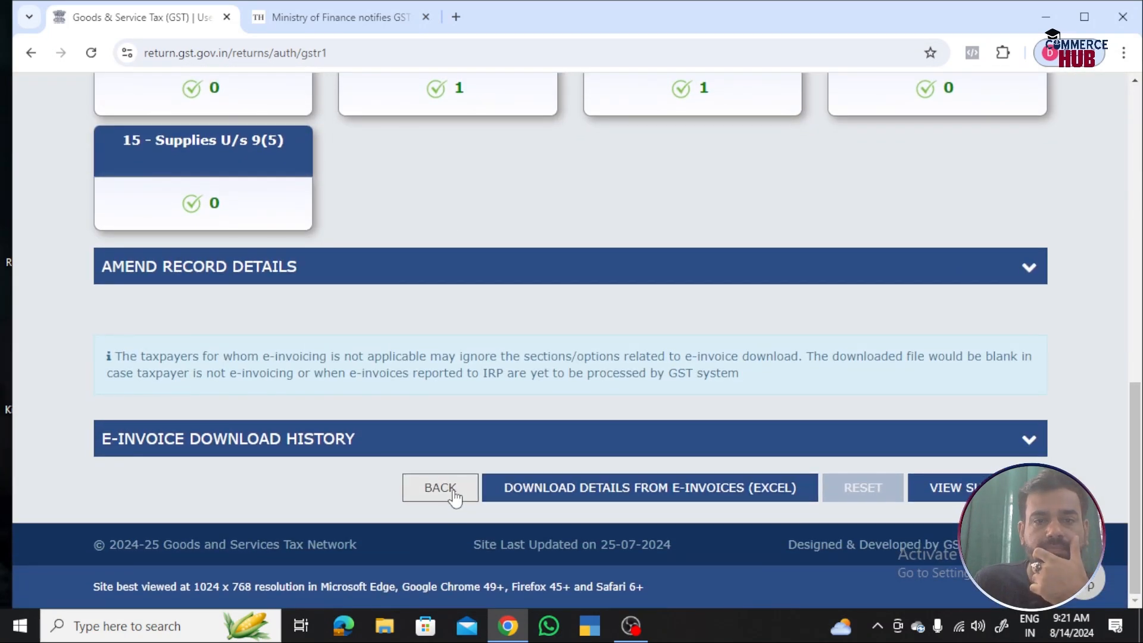
left_click(440, 488)
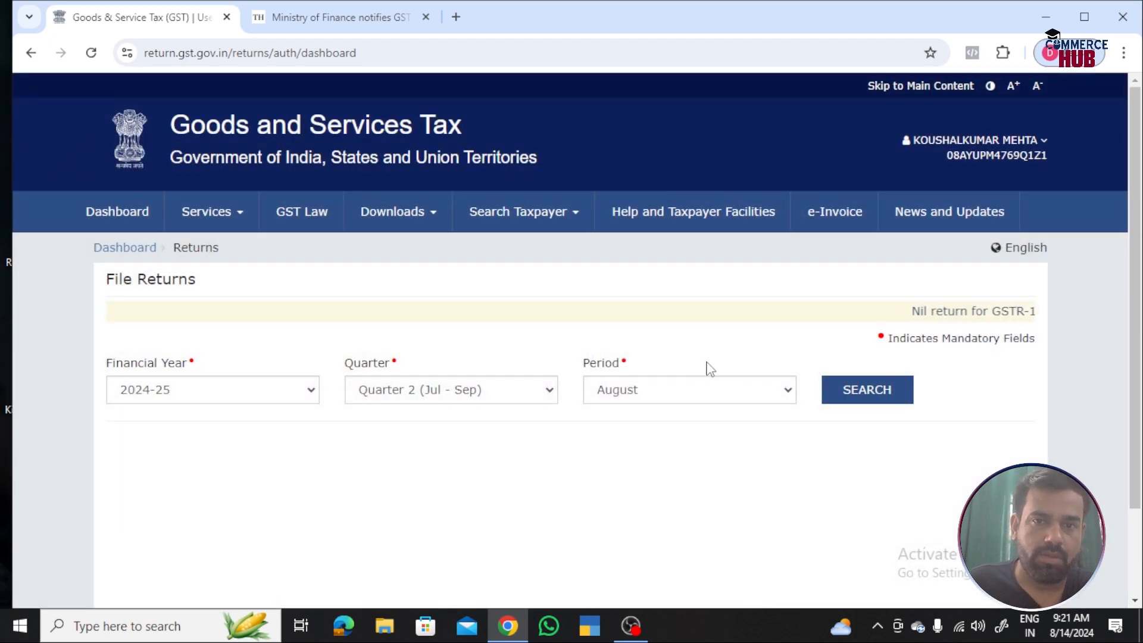
left_click(720, 390)
left_click(643, 412)
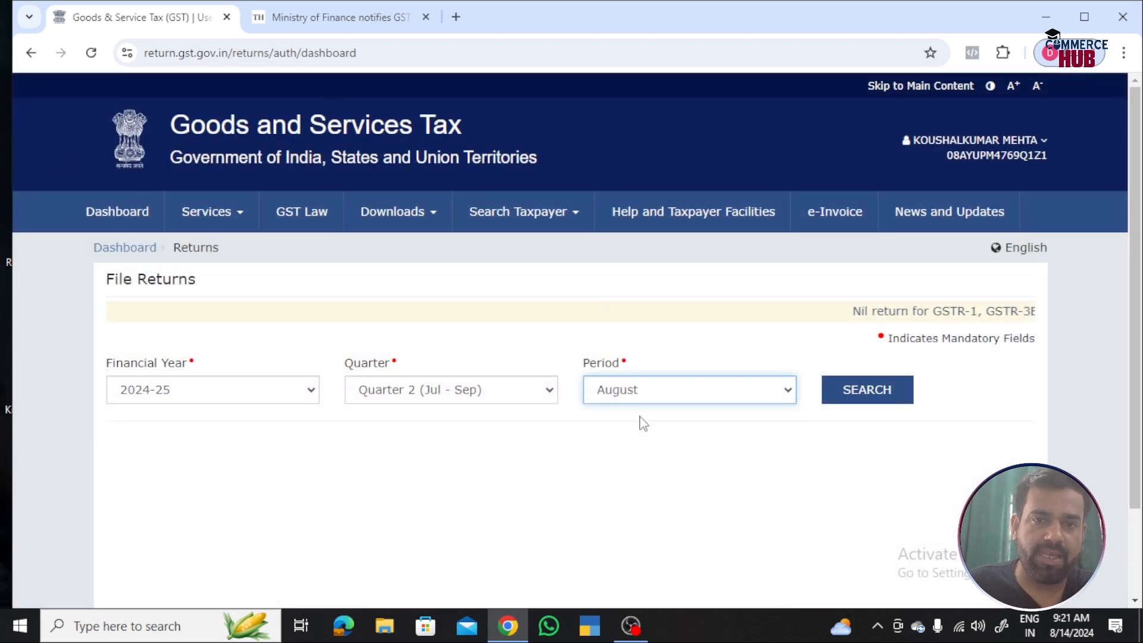
left_click(836, 390)
scroll(597, 395, "down", 4)
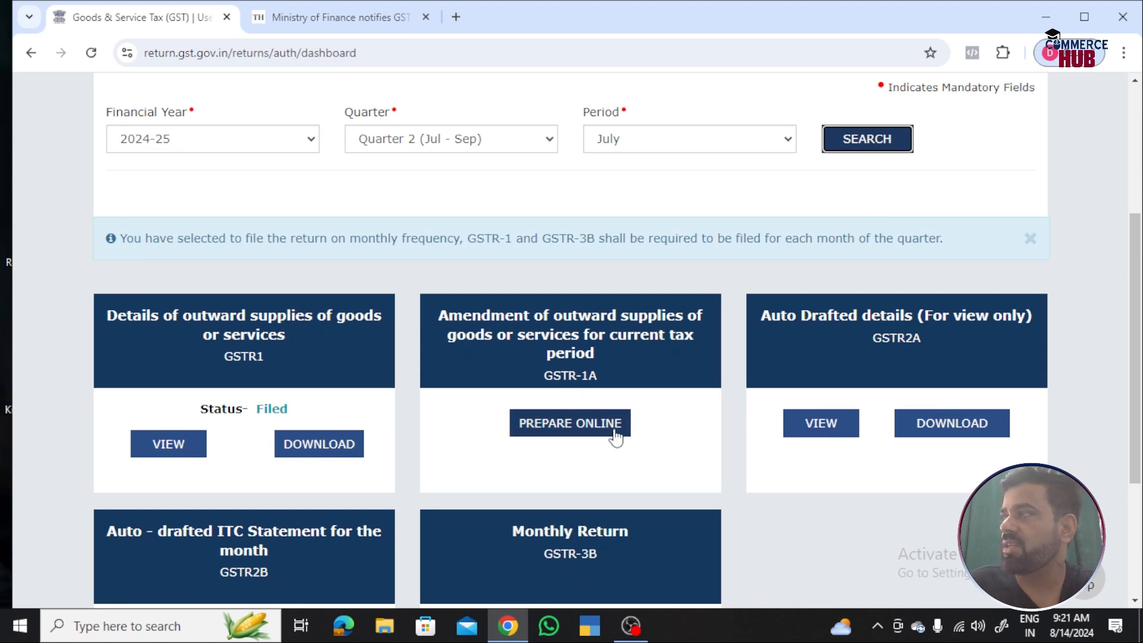
- Open GSTR-1A for July for online preparation and look over its Add Record Details sections
left_click(579, 436)
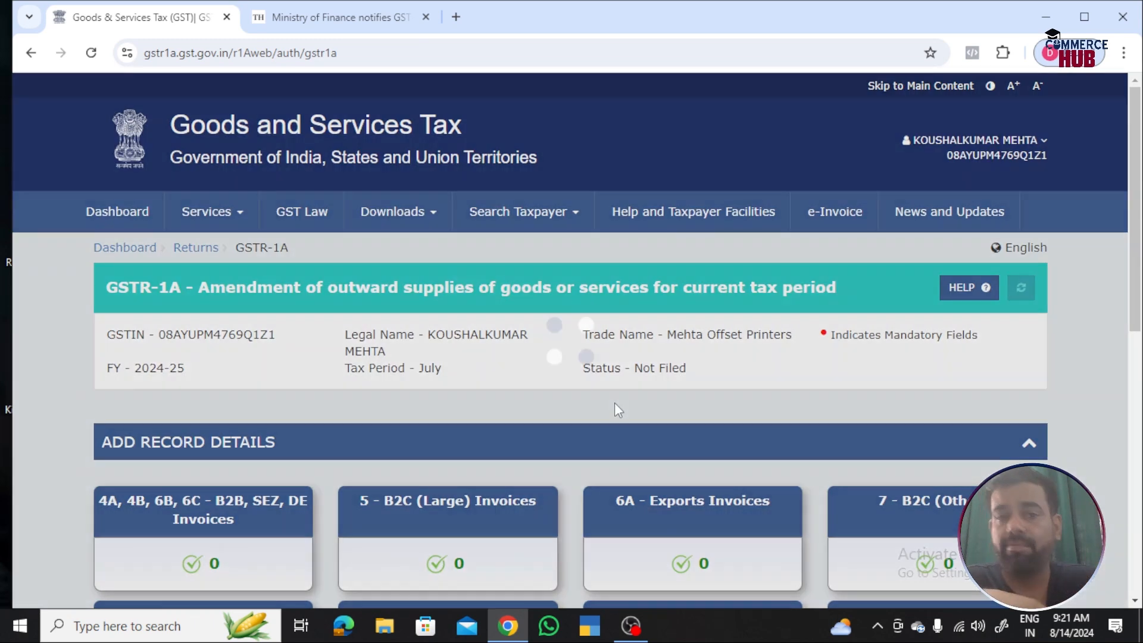
scroll(615, 410, "down", 1)
scroll(615, 410, "down", 2)
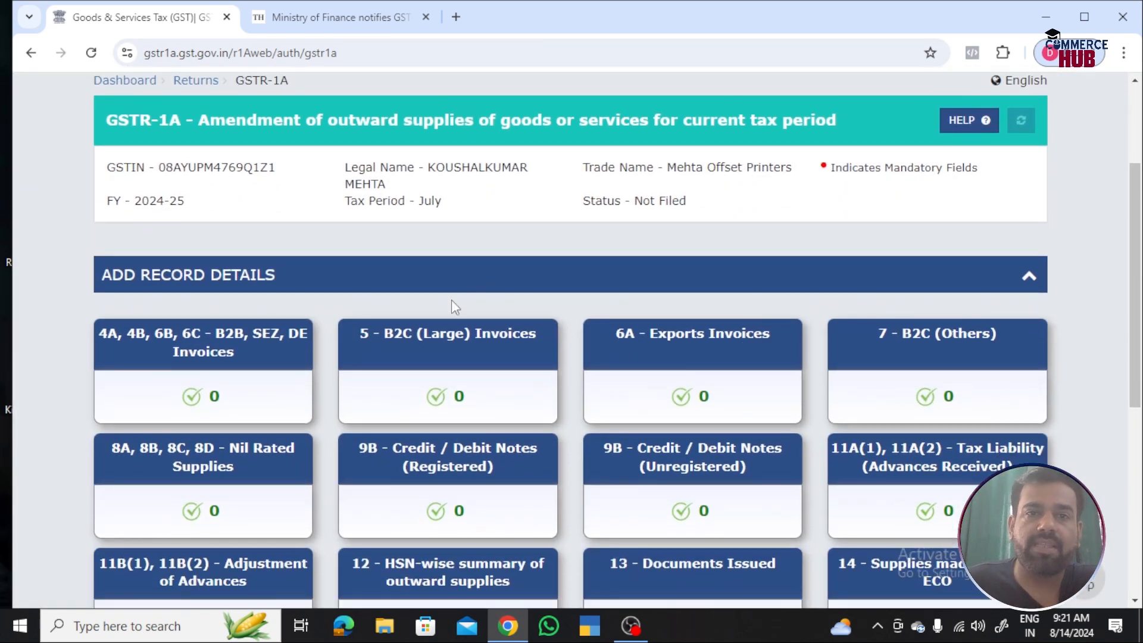
scroll(655, 222, "down", 2)
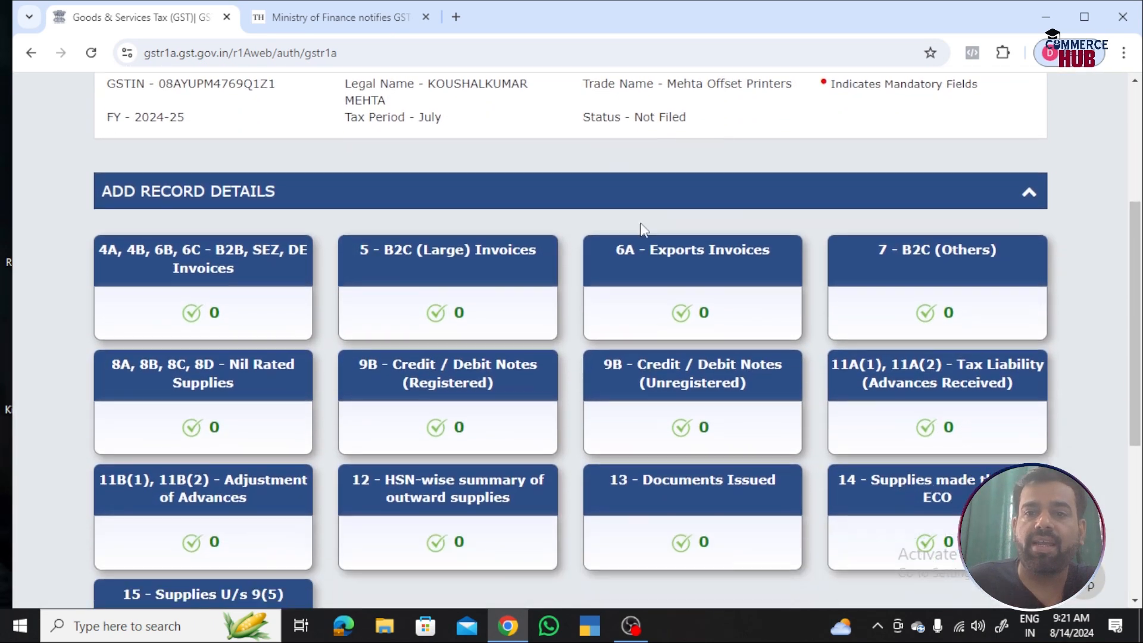
scroll(347, 325, "down", 3)
scroll(321, 336, "up", 2)
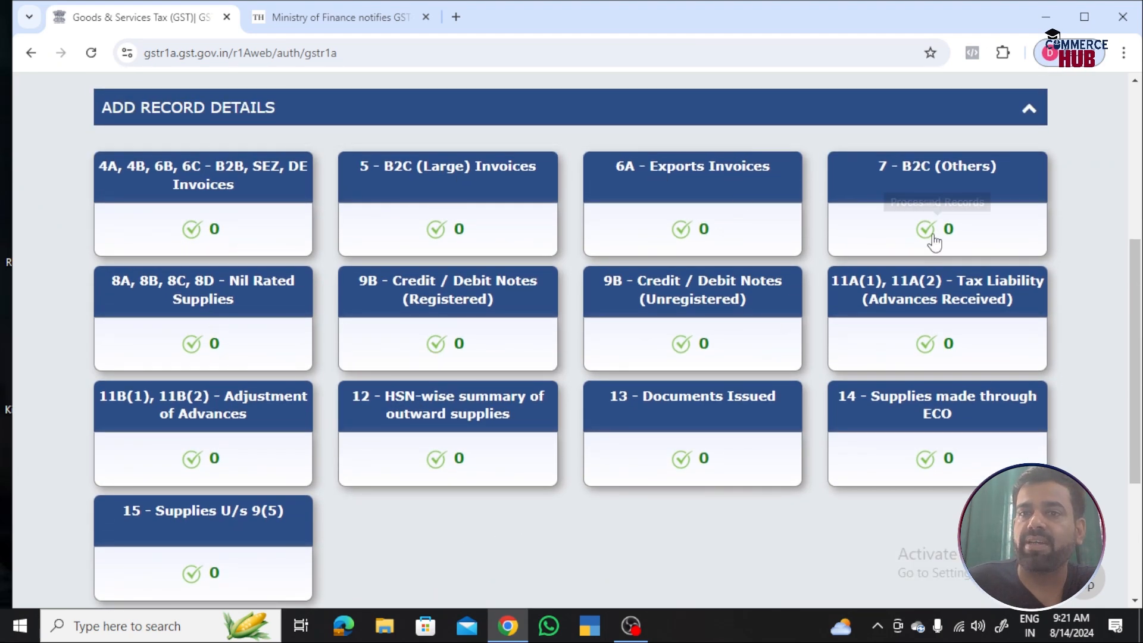
scroll(488, 330, "down", 3)
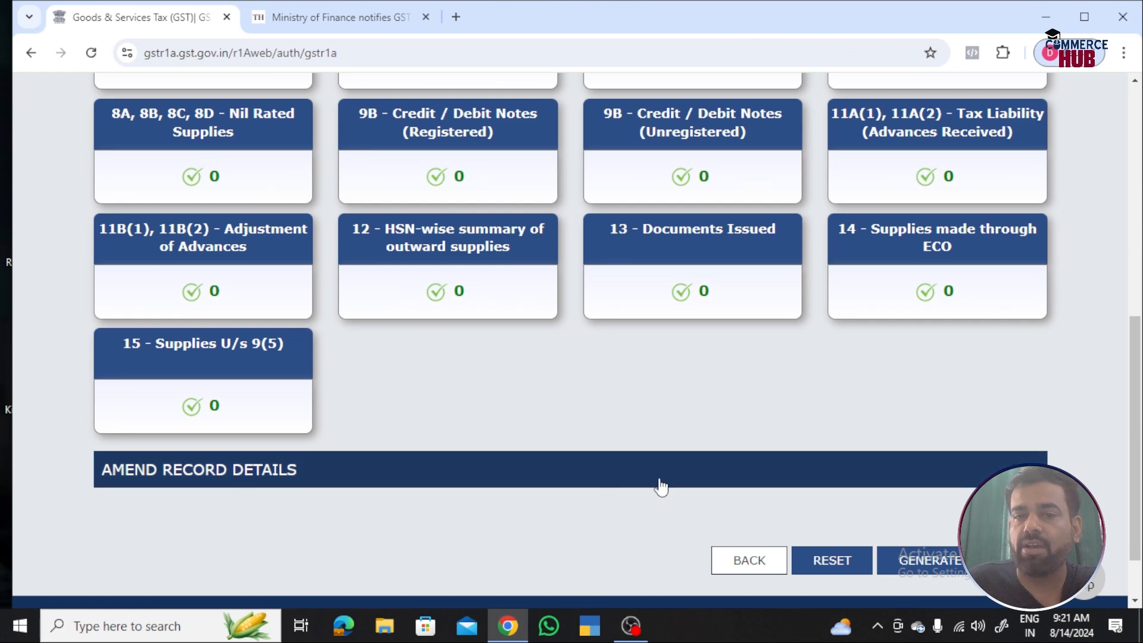
- Expand Amend Record Details in GSTR-1A and review its amendment tables alongside the Add Record Details sections
left_click(927, 476)
scroll(263, 477, "down", 5)
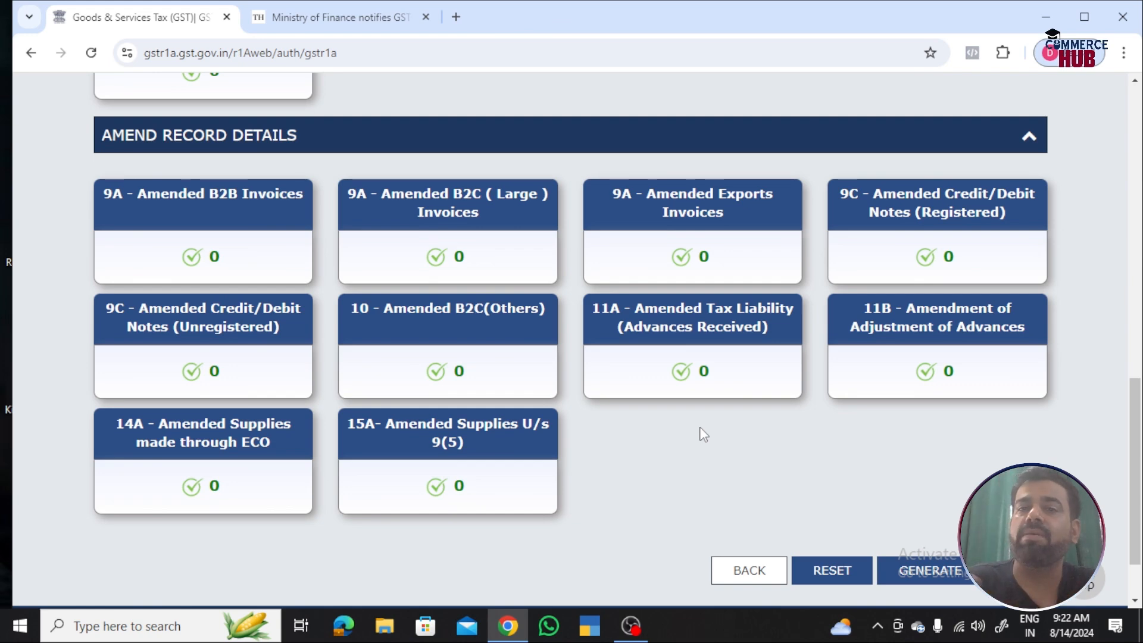
scroll(684, 235, "up", 4)
scroll(644, 257, "down", 2)
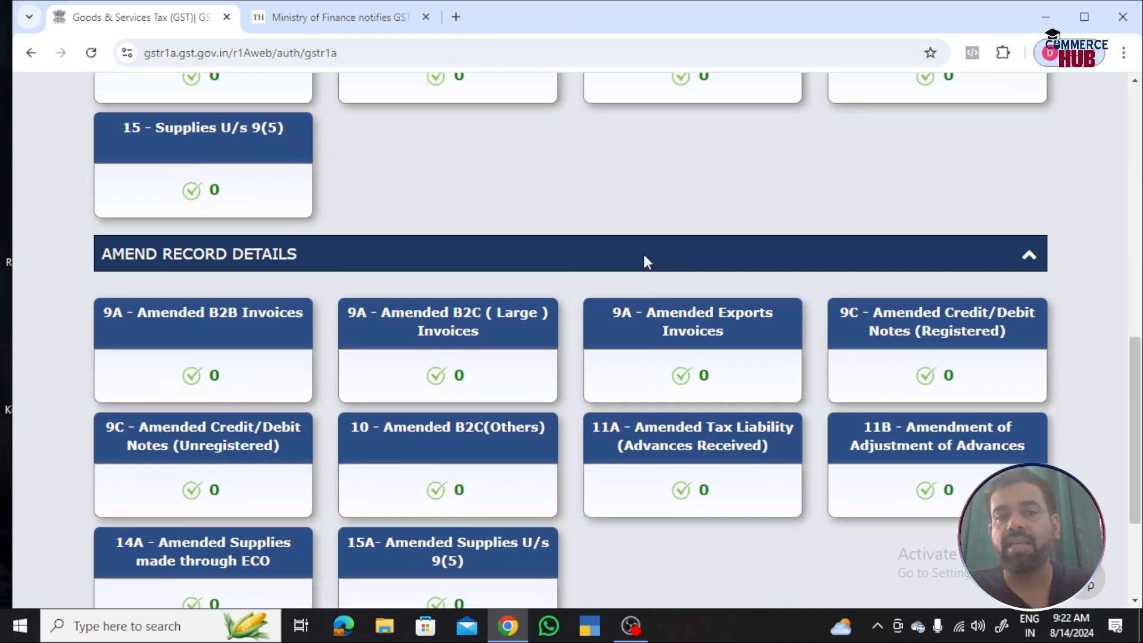
scroll(595, 265, "up", 6)
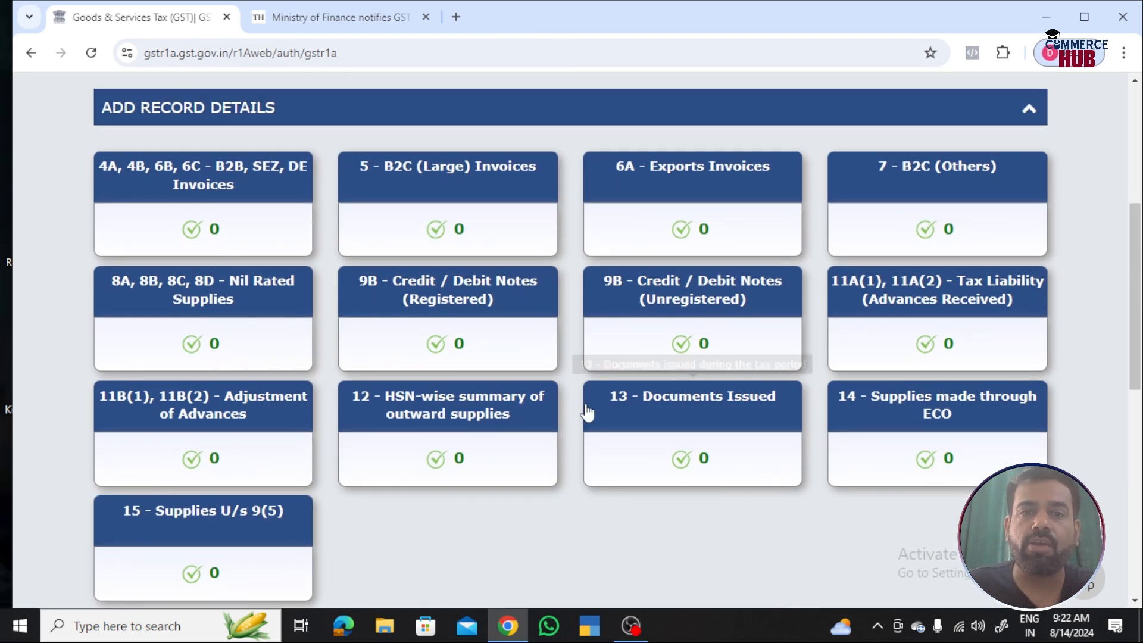
scroll(572, 409, "down", 4)
scroll(557, 412, "down", 3)
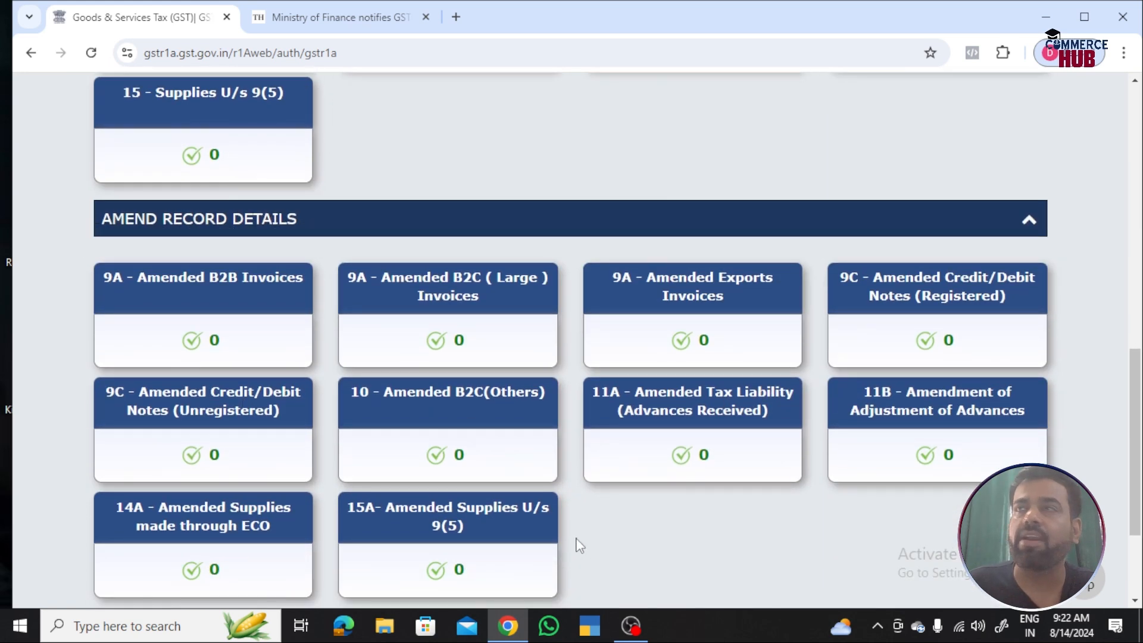
- Open the add-invoice form under 4A, 4B, 6B, 6C - B2B, SEZ, DE Invoices in Add Record Details and look over its fields
scroll(659, 493, "up", 6)
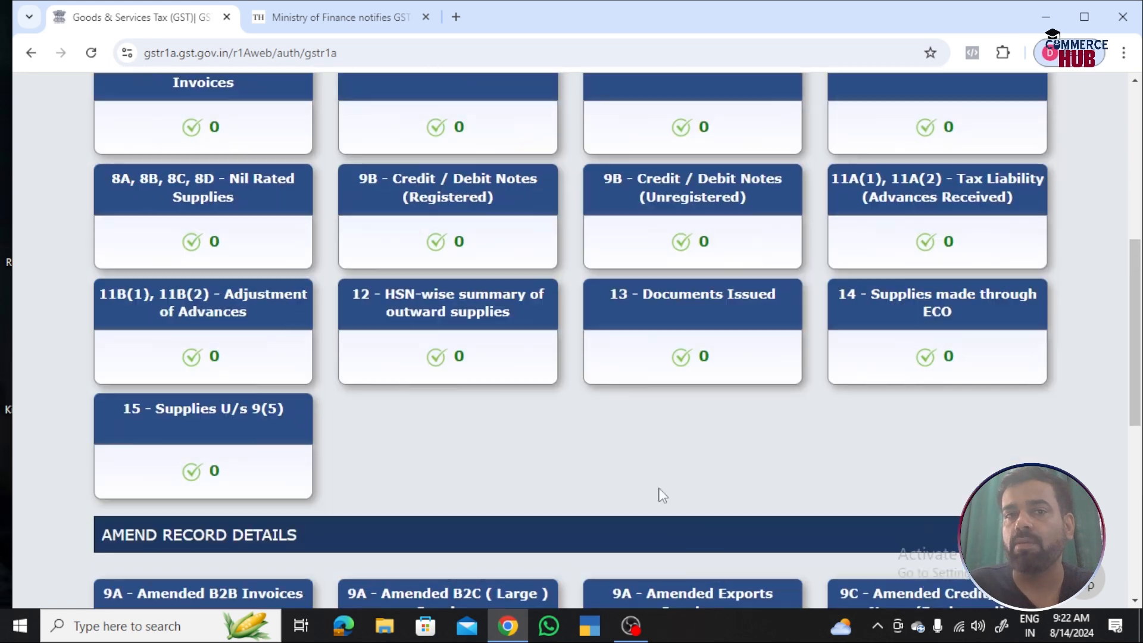
scroll(499, 443, "up", 3)
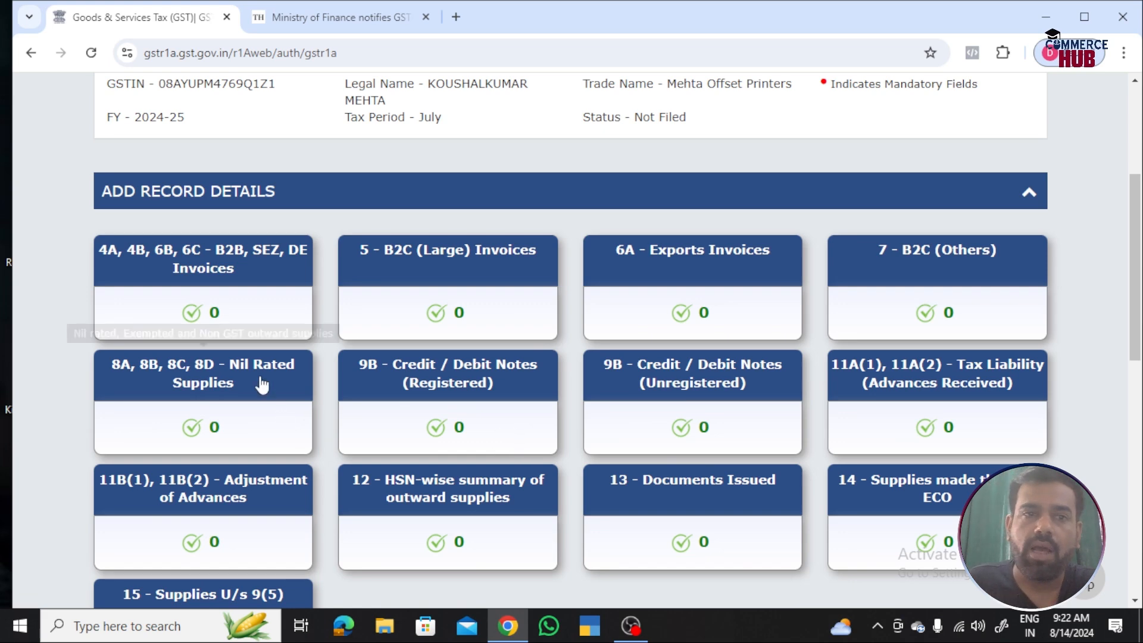
left_click(240, 292)
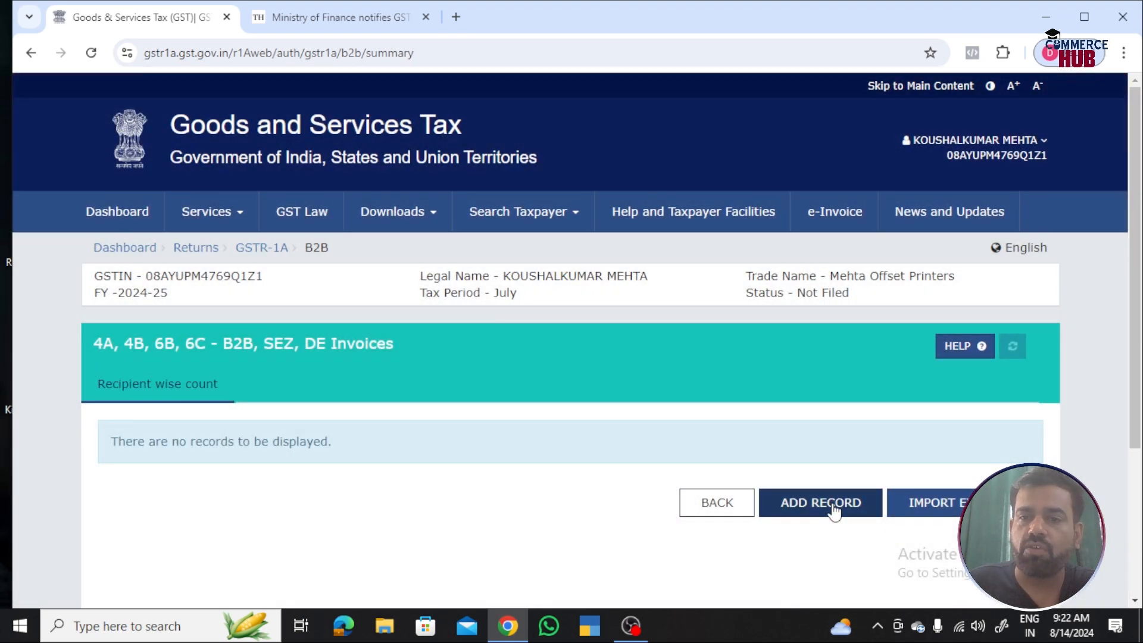
left_click(829, 505)
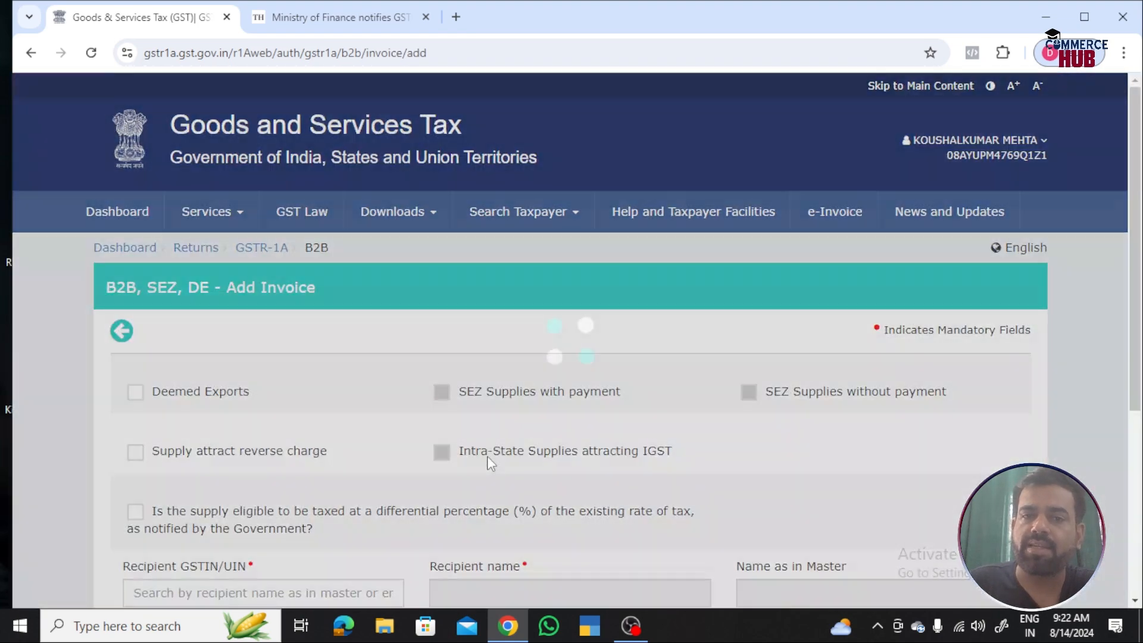
scroll(375, 447, "down", 3)
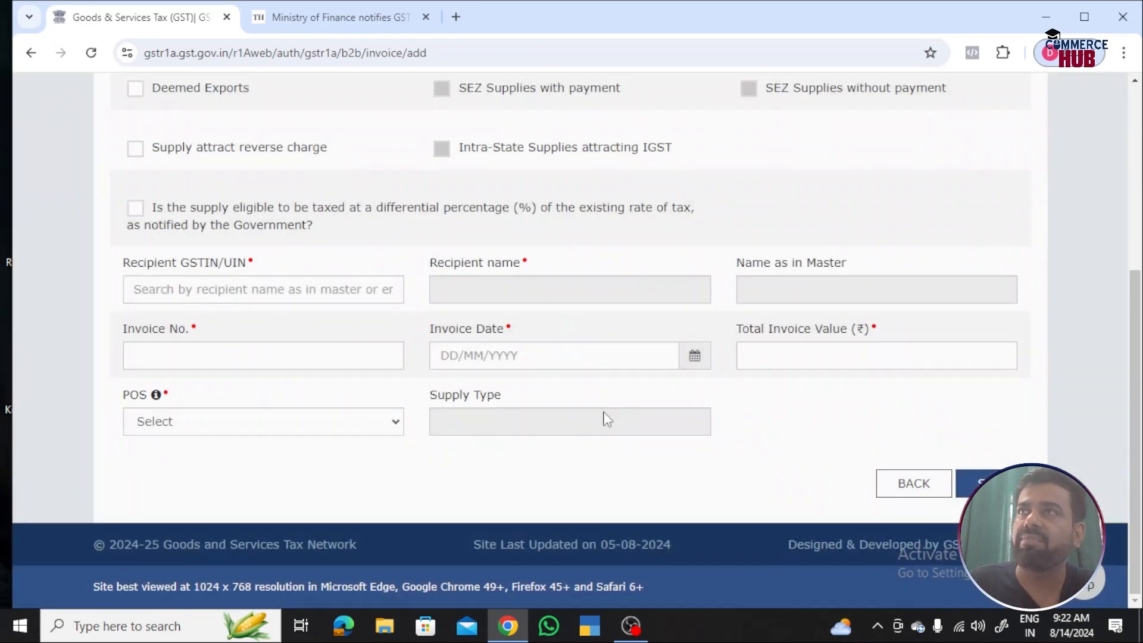
left_click(305, 285)
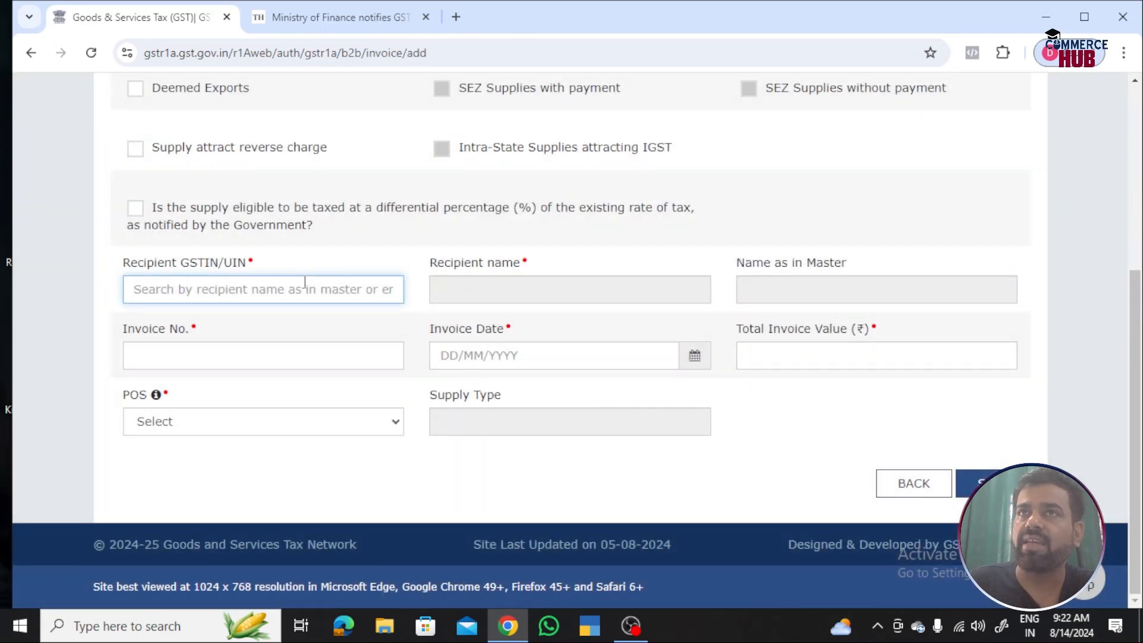
left_click(193, 356)
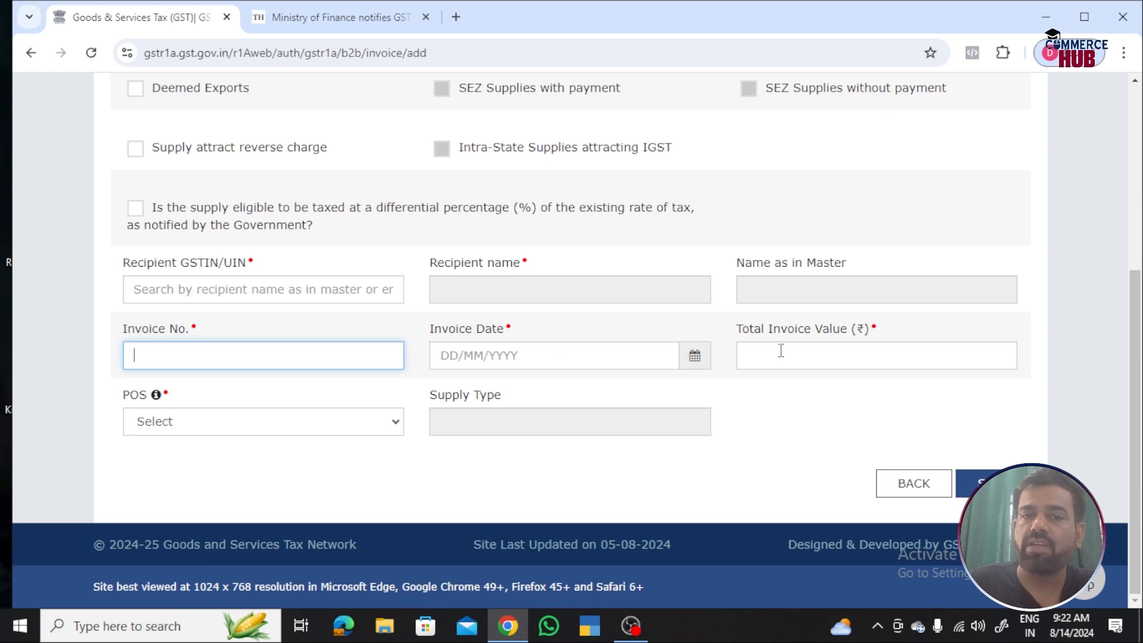
left_click(217, 296)
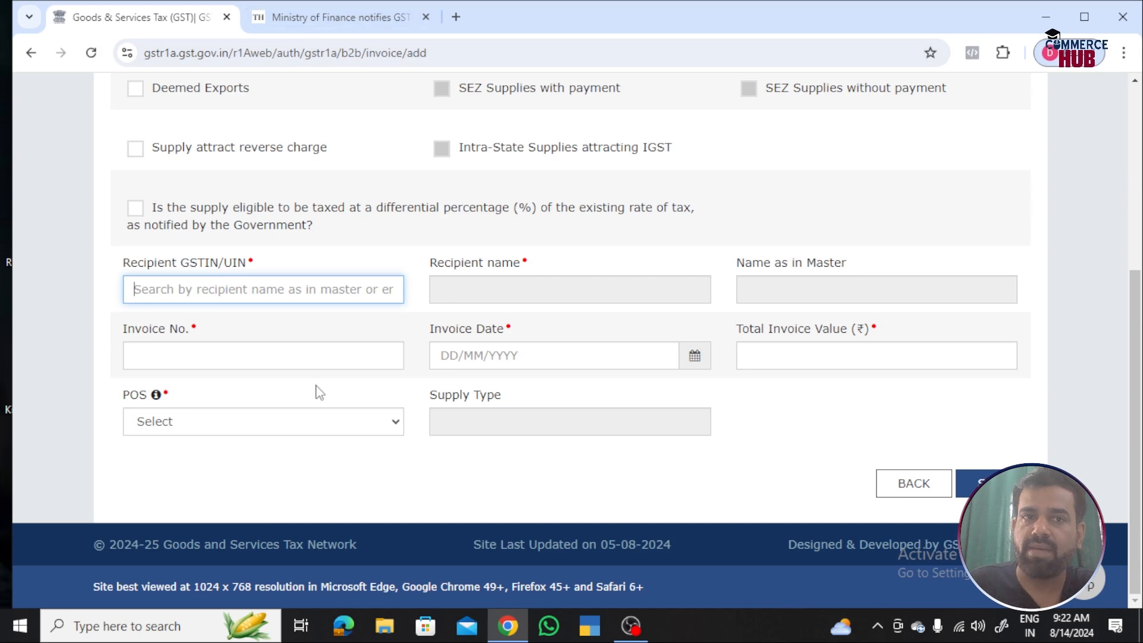
scroll(315, 391, "up", 5)
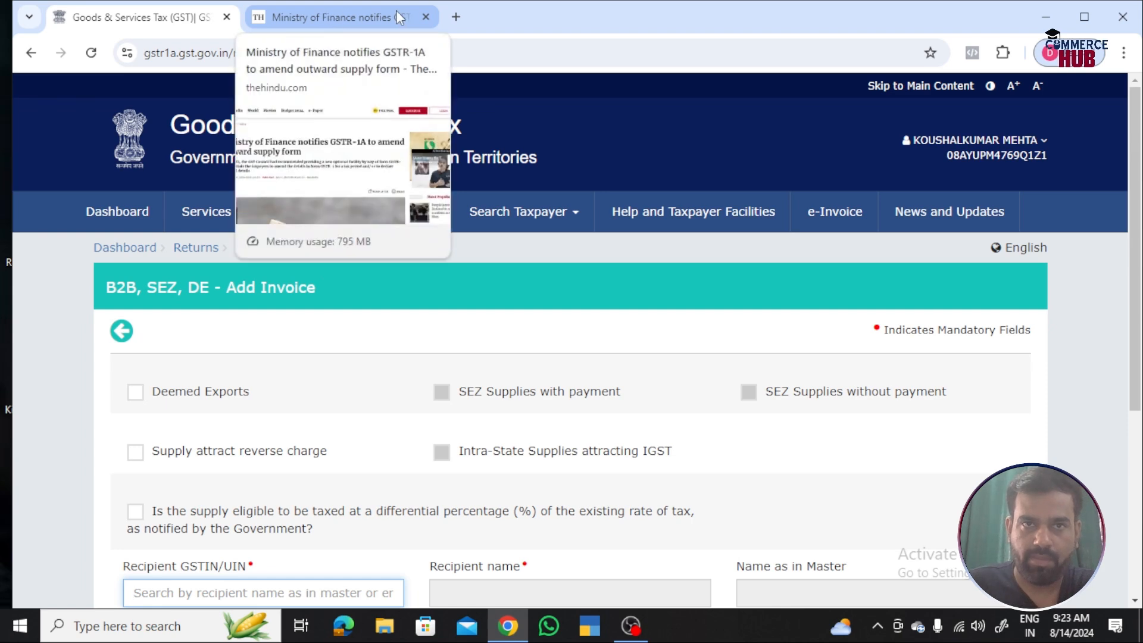
- Search the web for "gstiin of rajasthan" in a new tab and copy Indian Oil Corporation's first Rajasthan GSTIN from the results
left_click(454, 5)
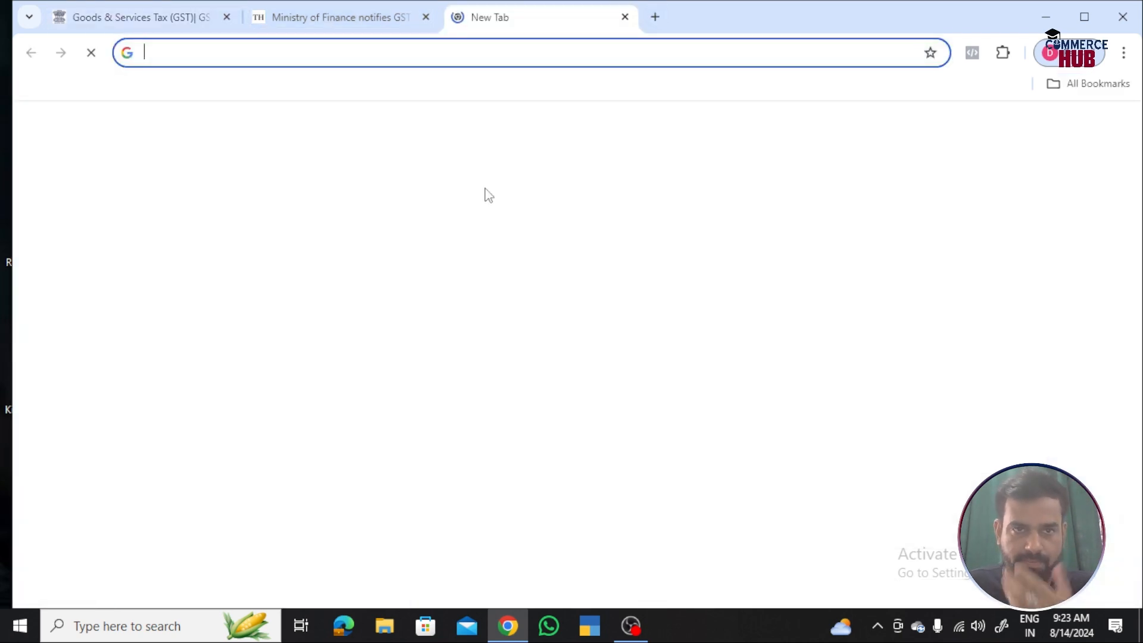
type("gst")
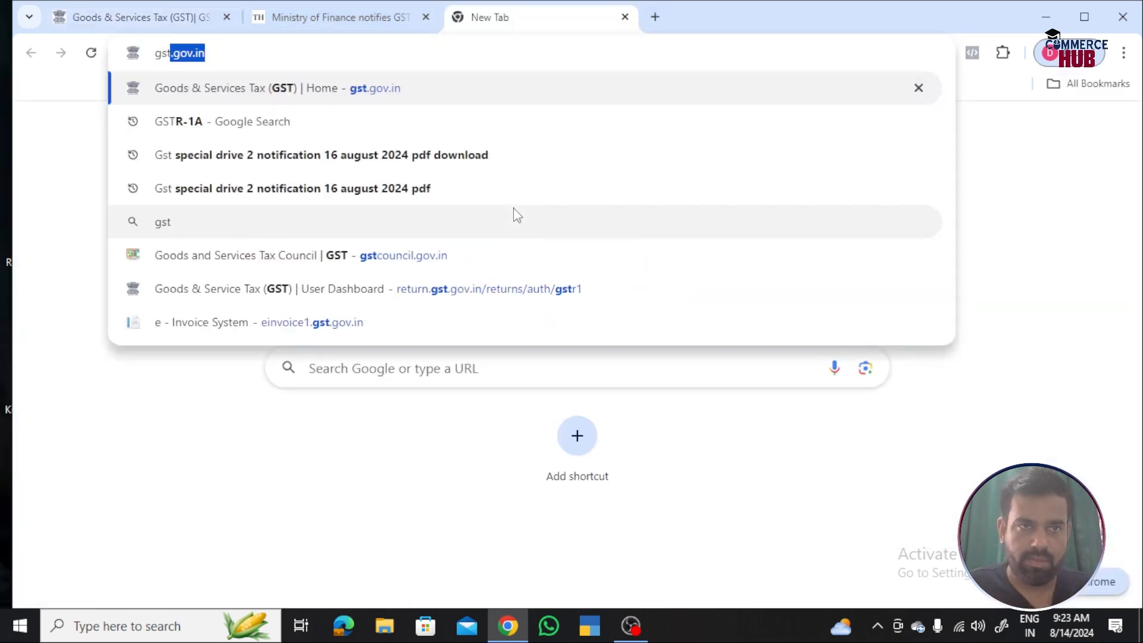
type("in")
key("BackSpace")
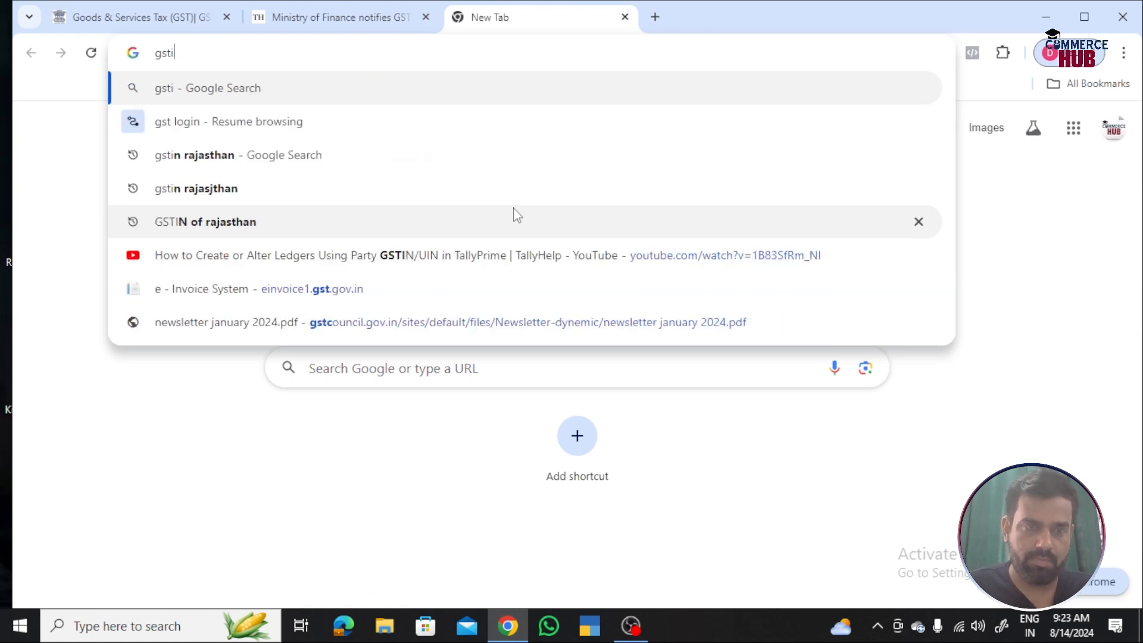
type("in of ra")
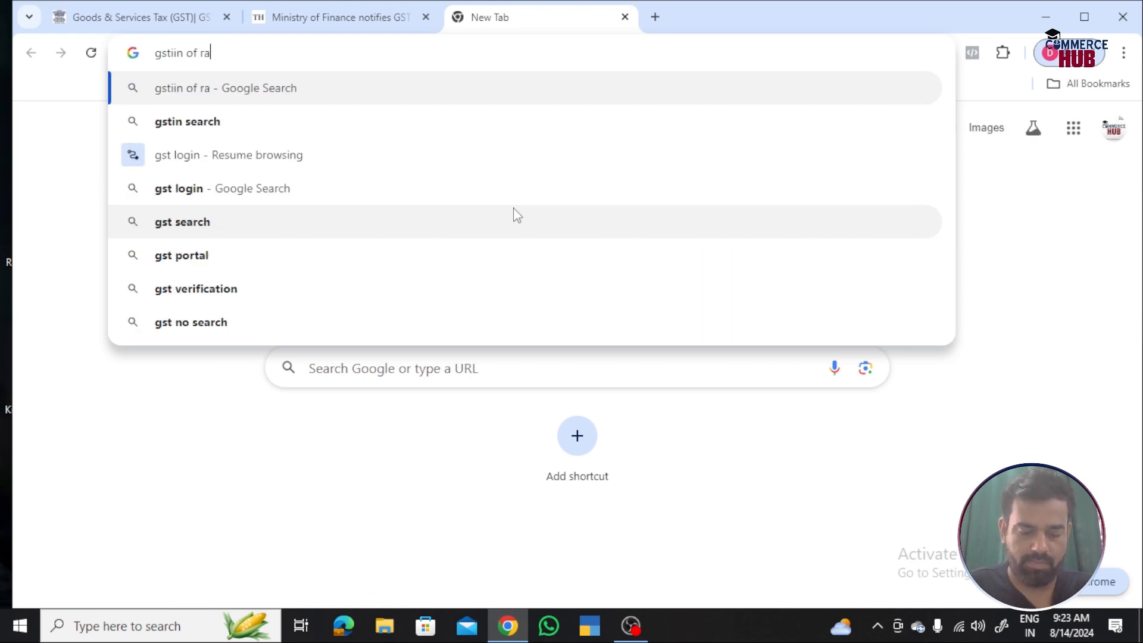
type("jasthan")
key("Return")
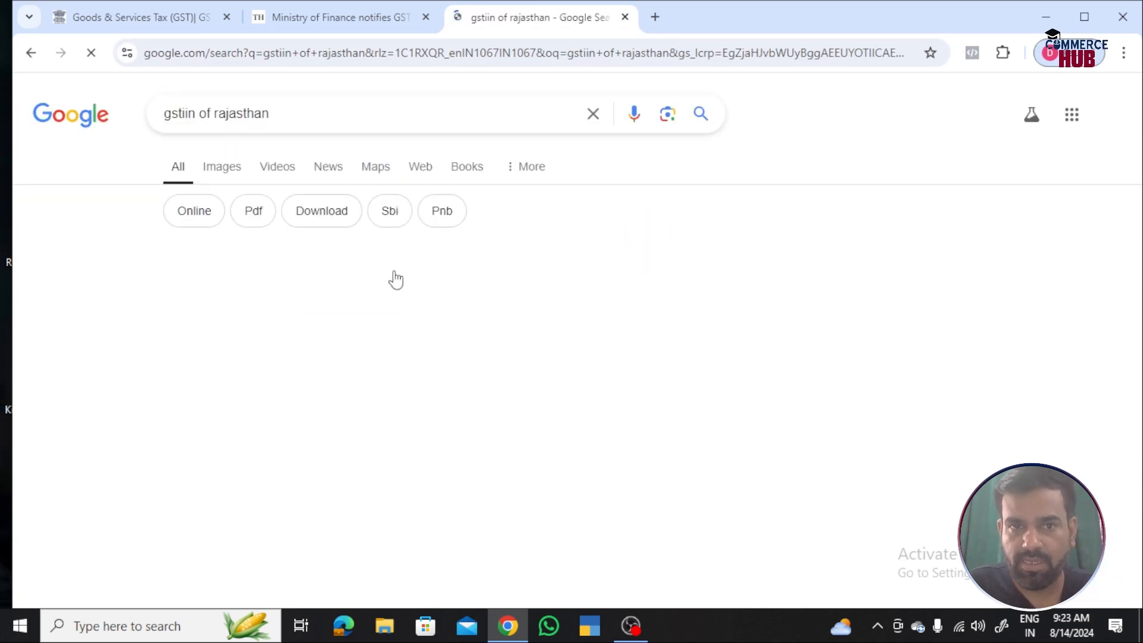
scroll(394, 278, "down", 15)
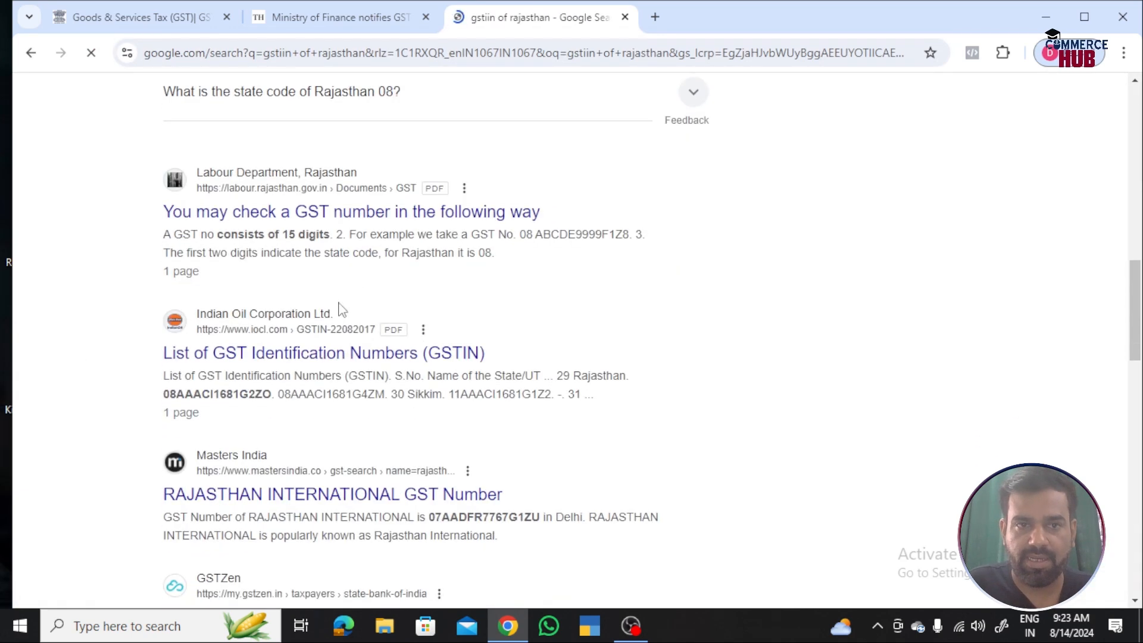
left_click_drag(165, 394, 272, 394)
key("ctrl+c")
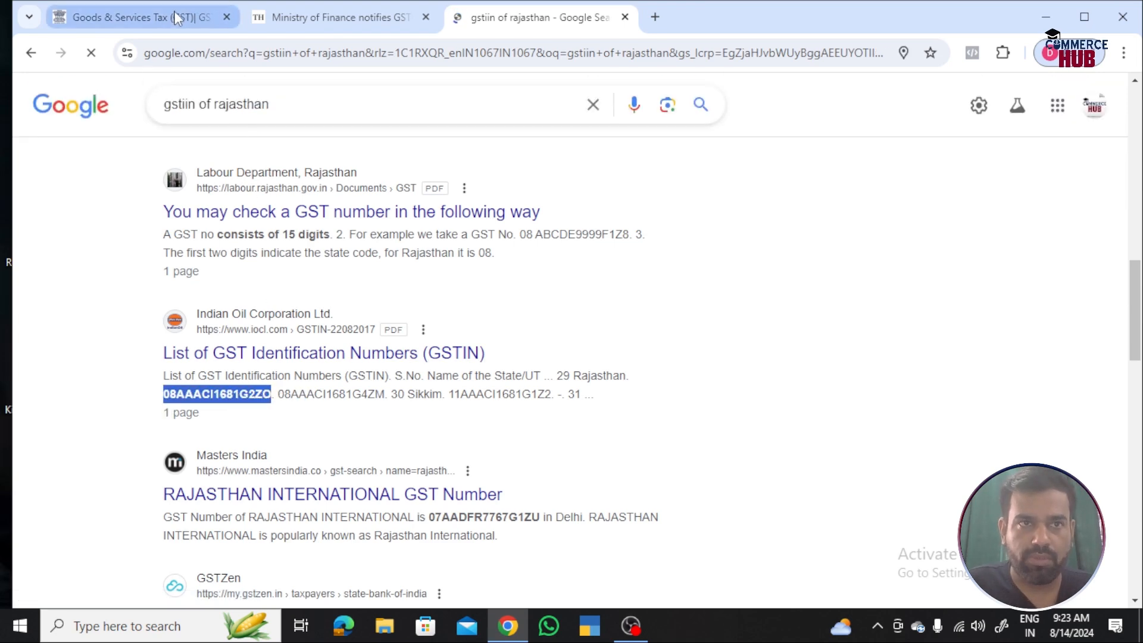
- Return to the GST portal's add-invoice form and paste the copied GSTIN as the Recipient GSTIN/UIN
left_click(143, 17)
scroll(345, 434, "down", 4)
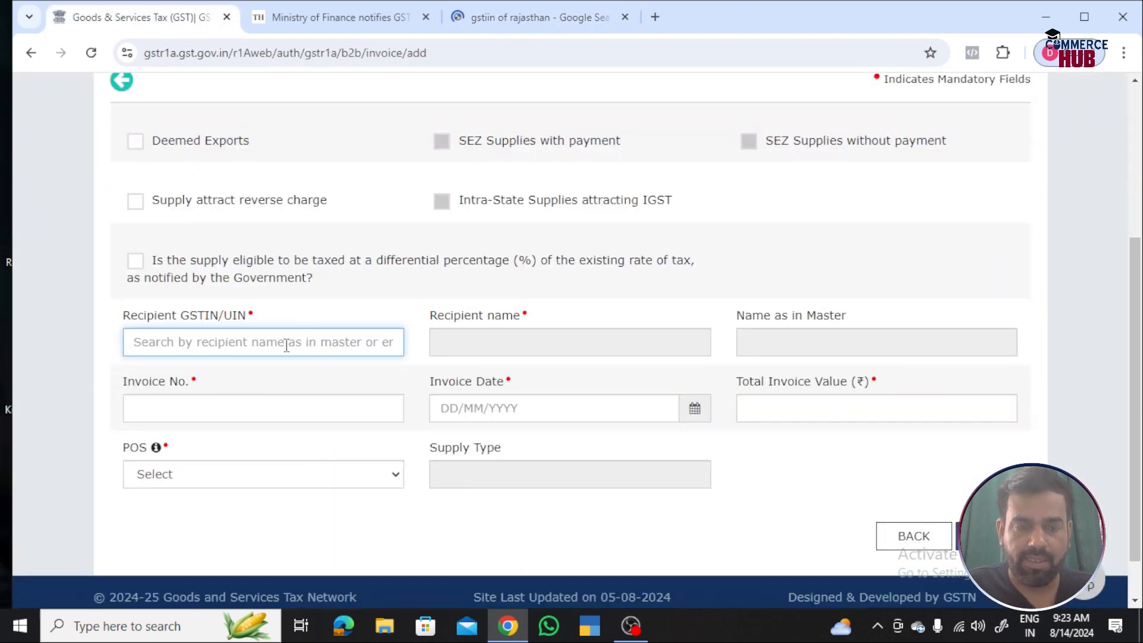
key("ctrl+v")
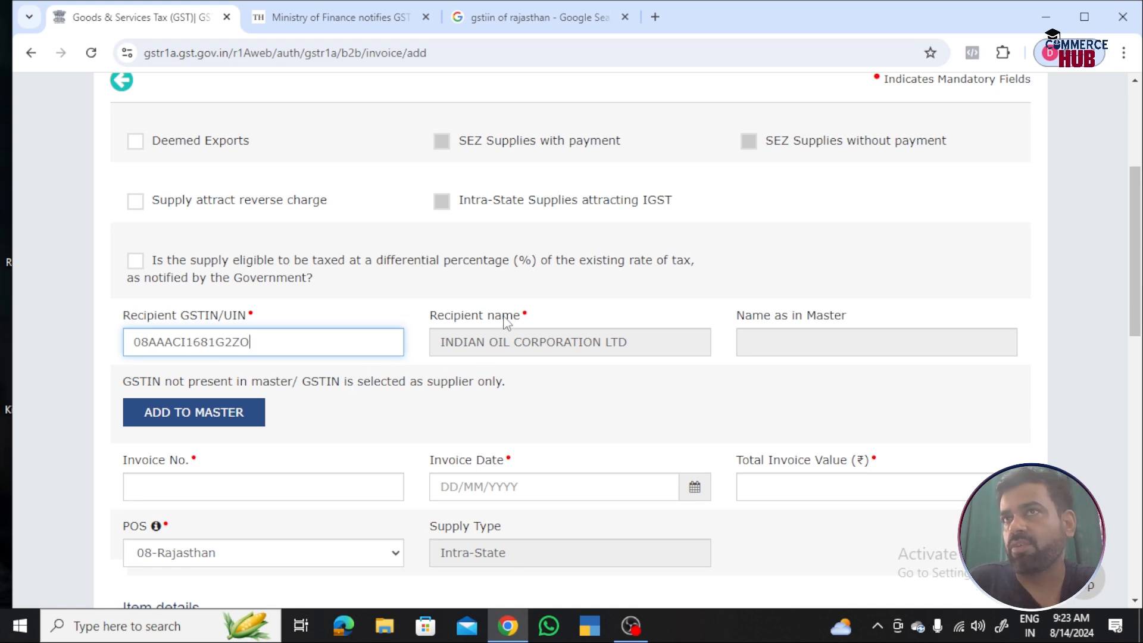
- Enter invoice number 077, invoice date 31/07/2024 and a total invoice value of 11,800 for the new B2B invoice
scroll(528, 315, "down", 3)
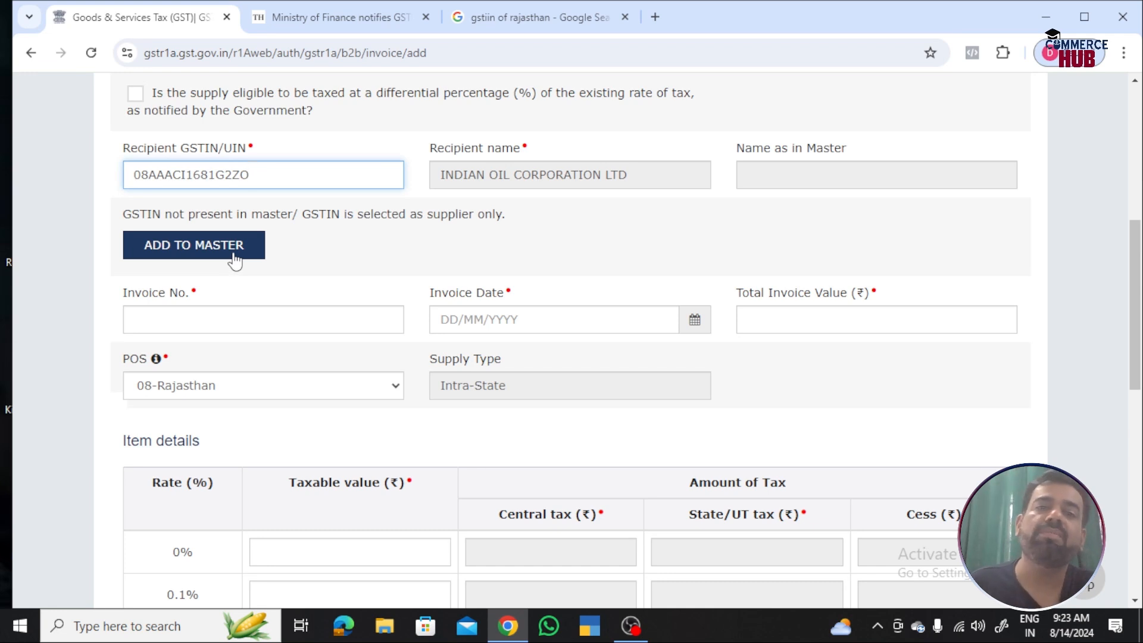
left_click(177, 325)
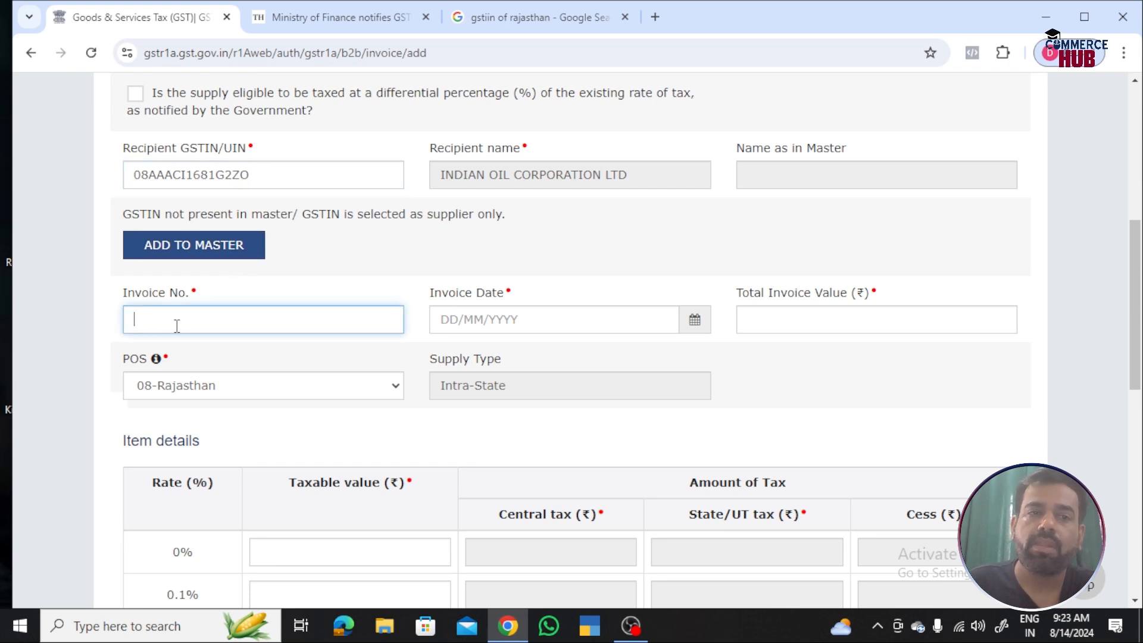
type("077")
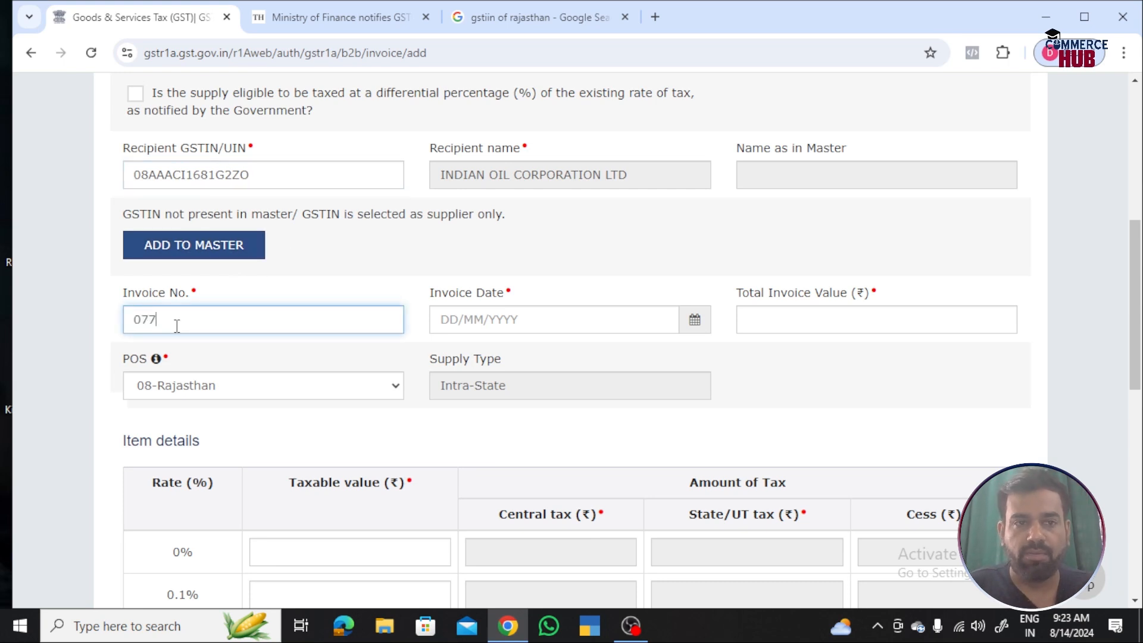
left_click(444, 323)
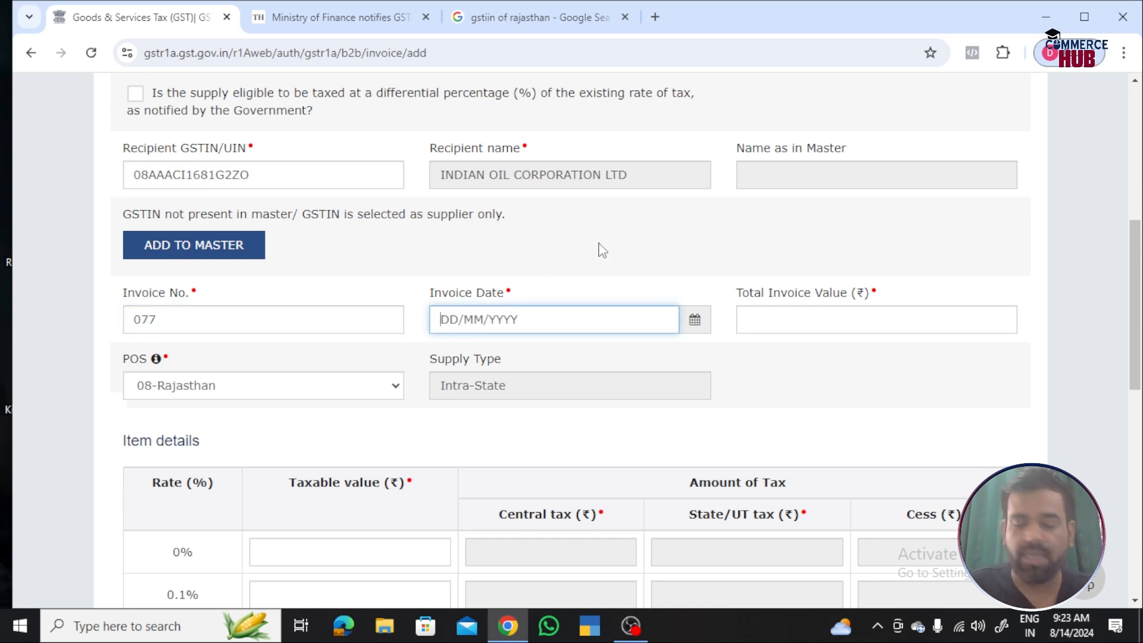
type("31/")
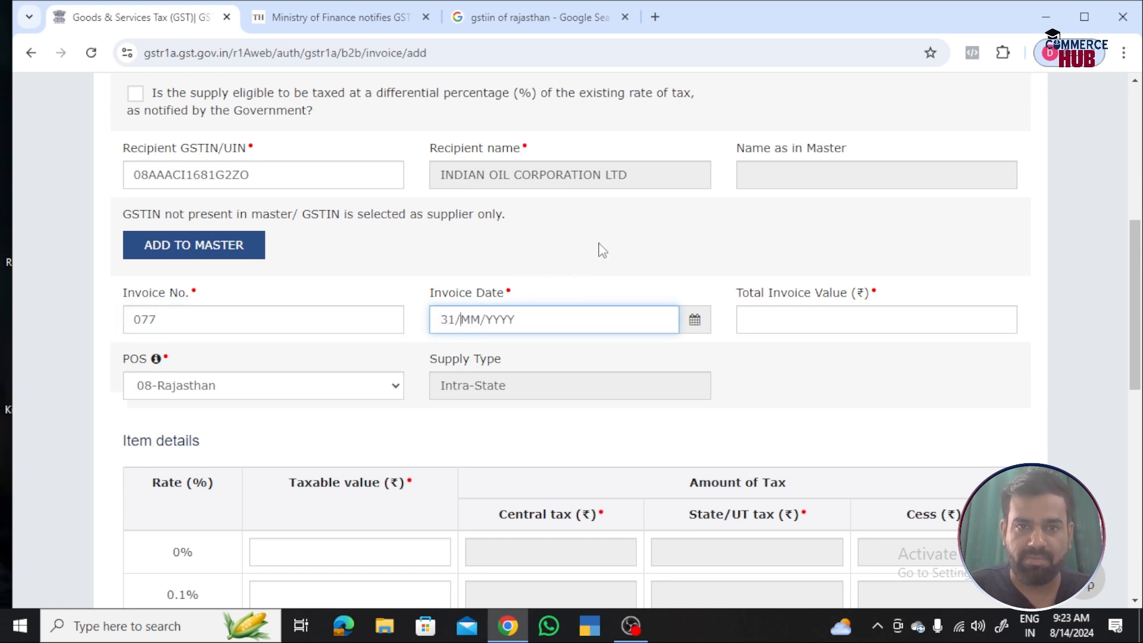
type("07/2023")
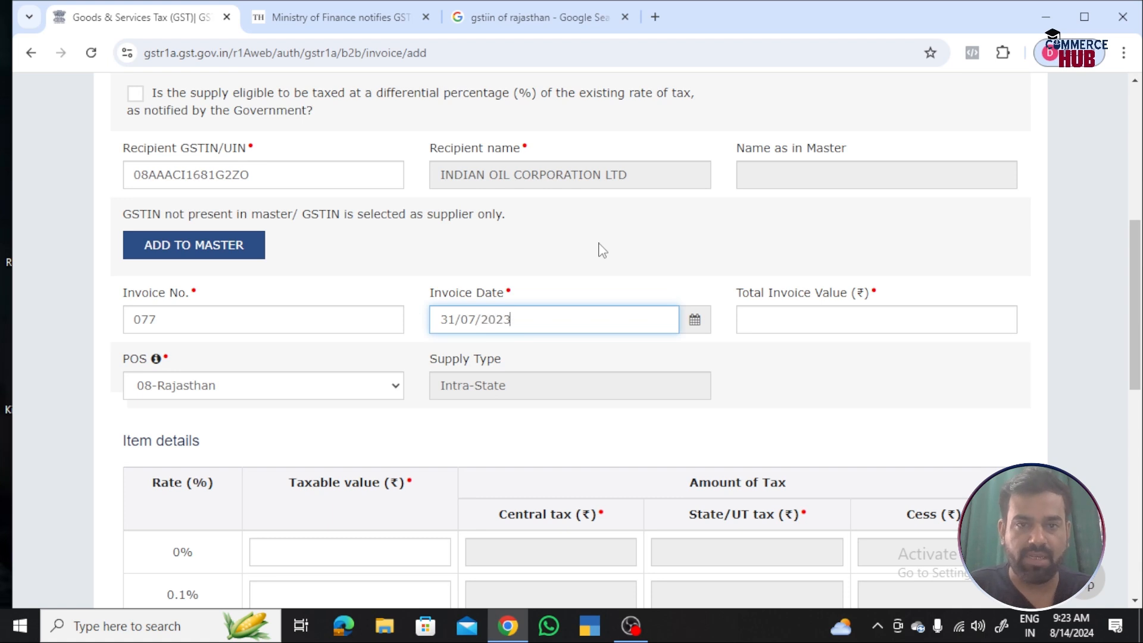
left_click(775, 318)
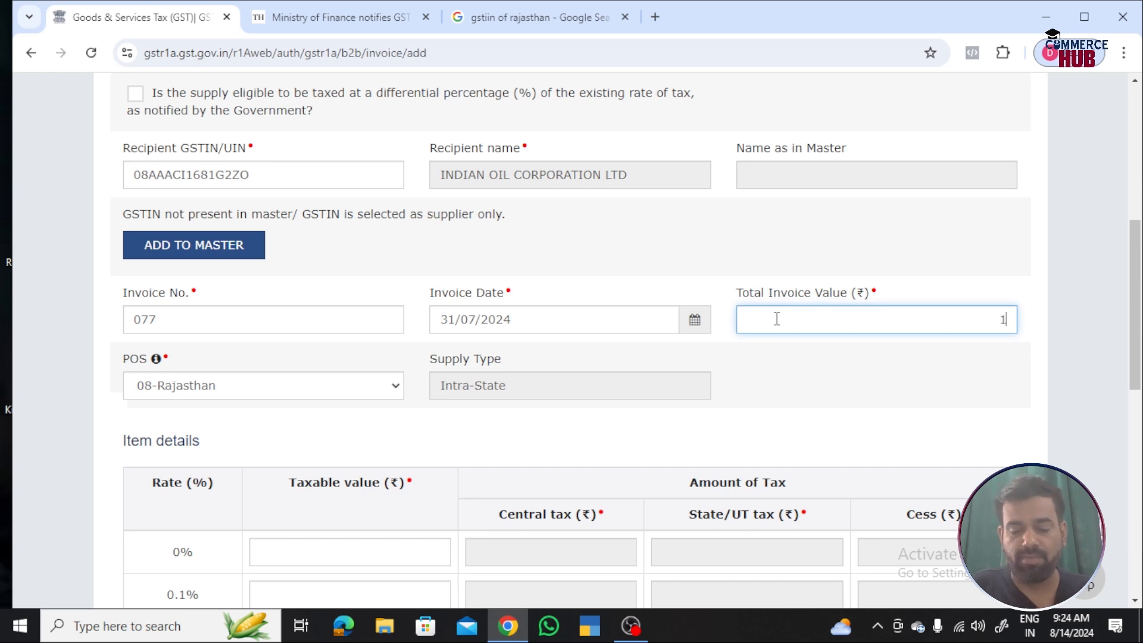
left_click(768, 374)
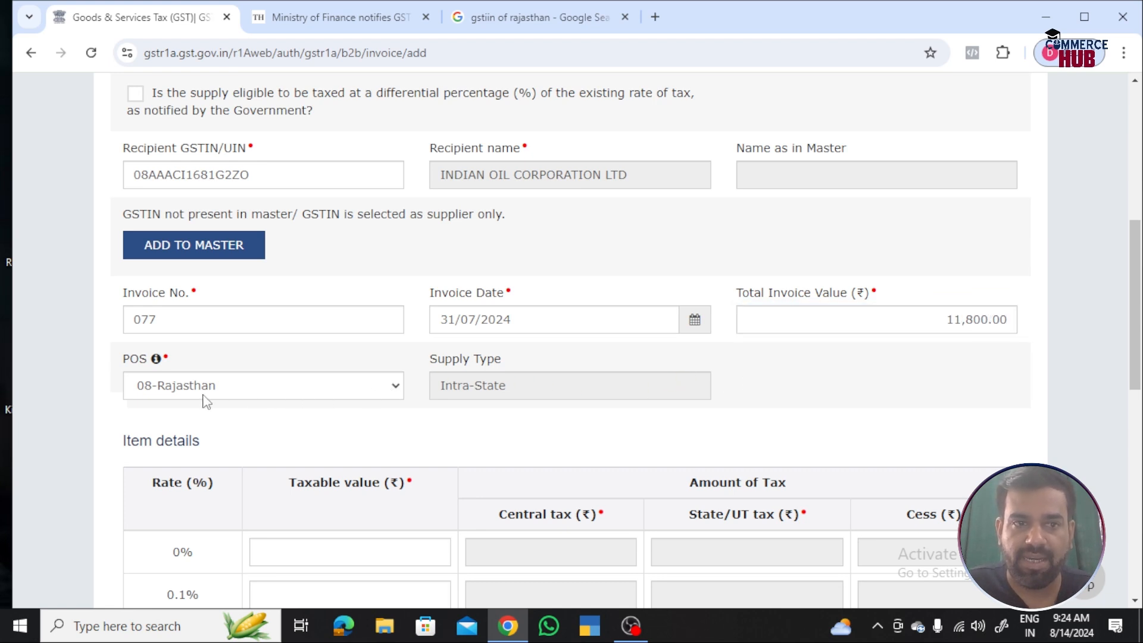
- Enter a taxable value of 10000 at the 18% rate in the invoice's item details
scroll(225, 397, "down", 2)
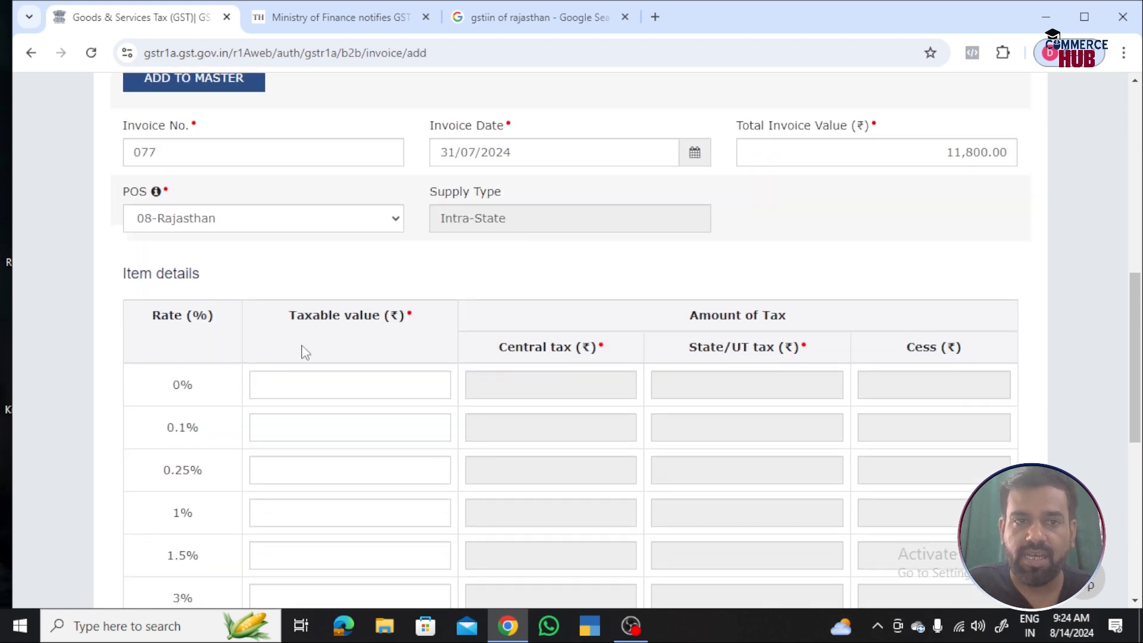
scroll(302, 345, "down", 1)
scroll(374, 236, "down", 1)
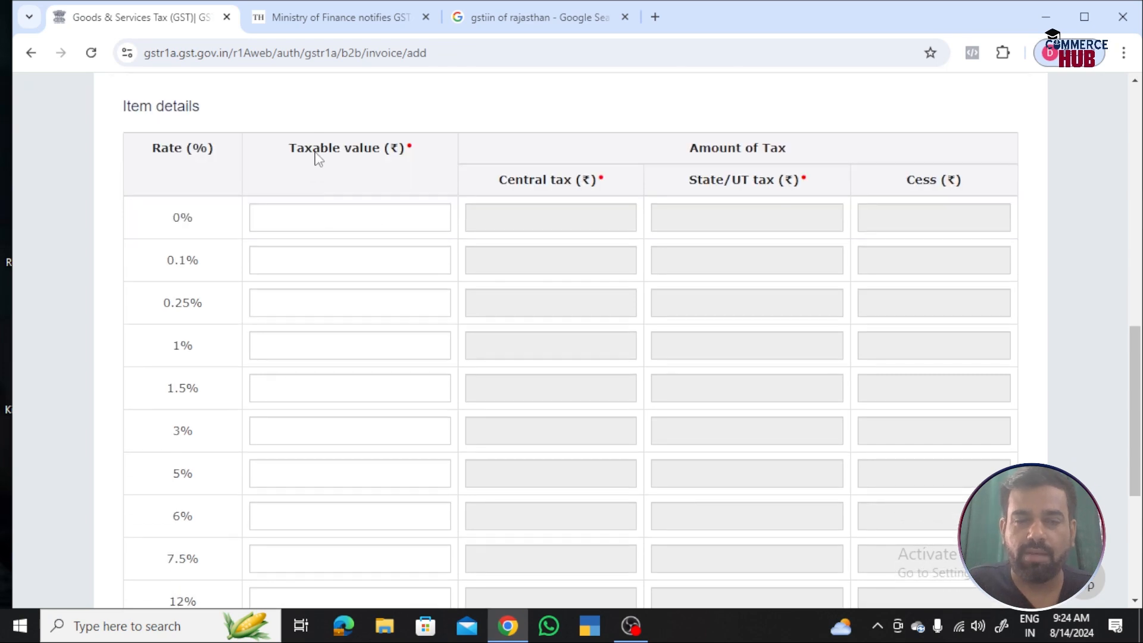
scroll(288, 461, "down", 3)
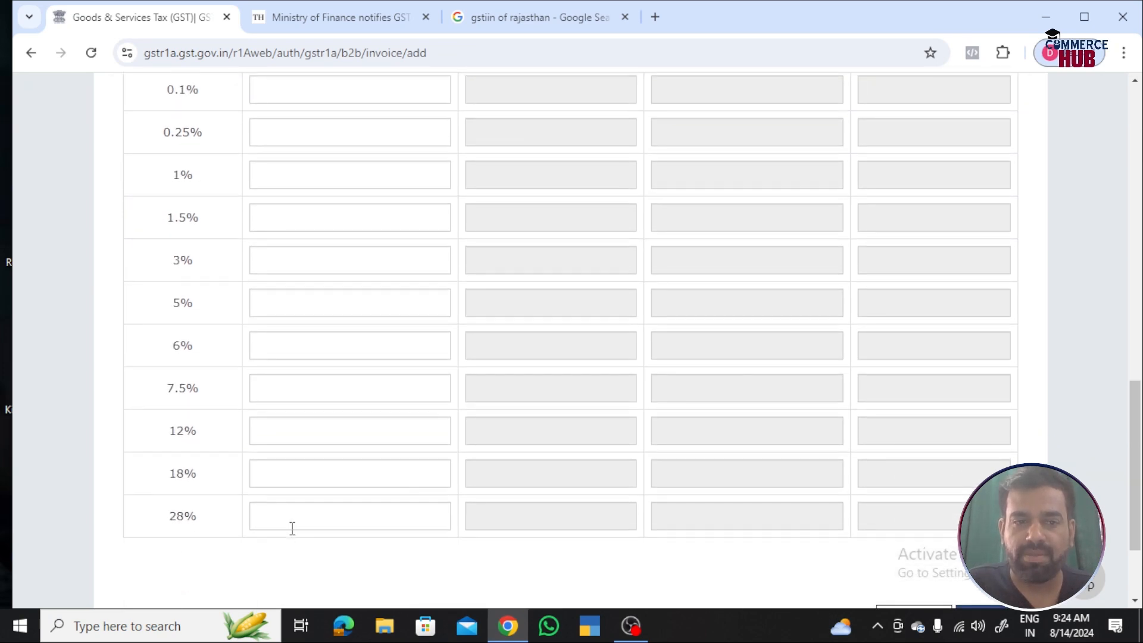
left_click(340, 398)
type("10000")
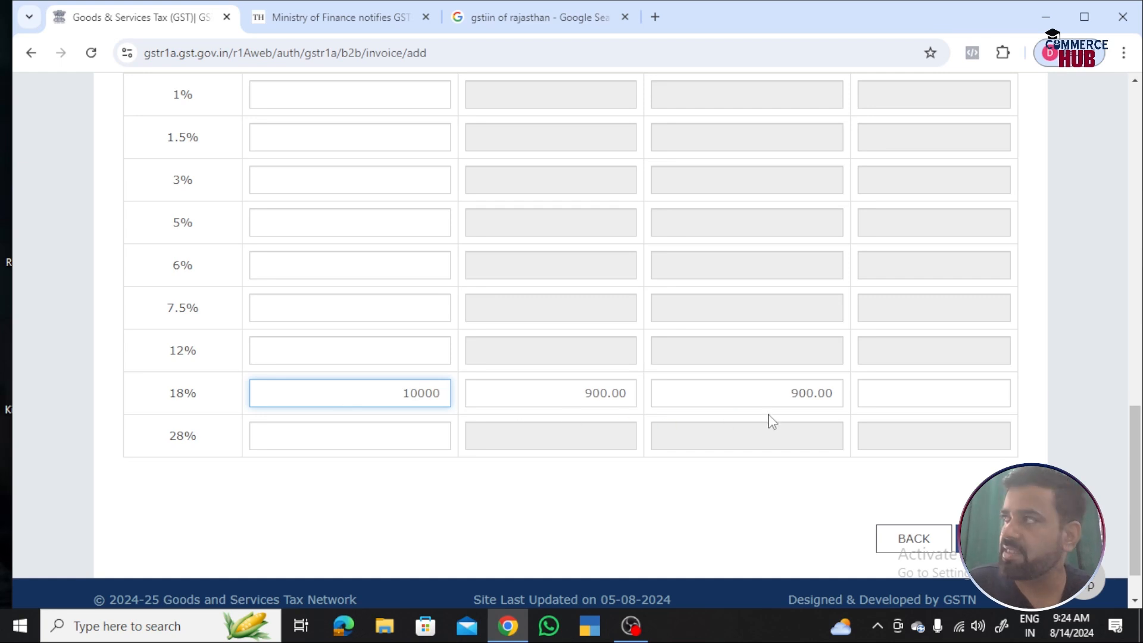
- Check the total invoice value against the item details, leave the invoice without saving and return to the GSTR-1A overview
scroll(768, 418, "up", 5)
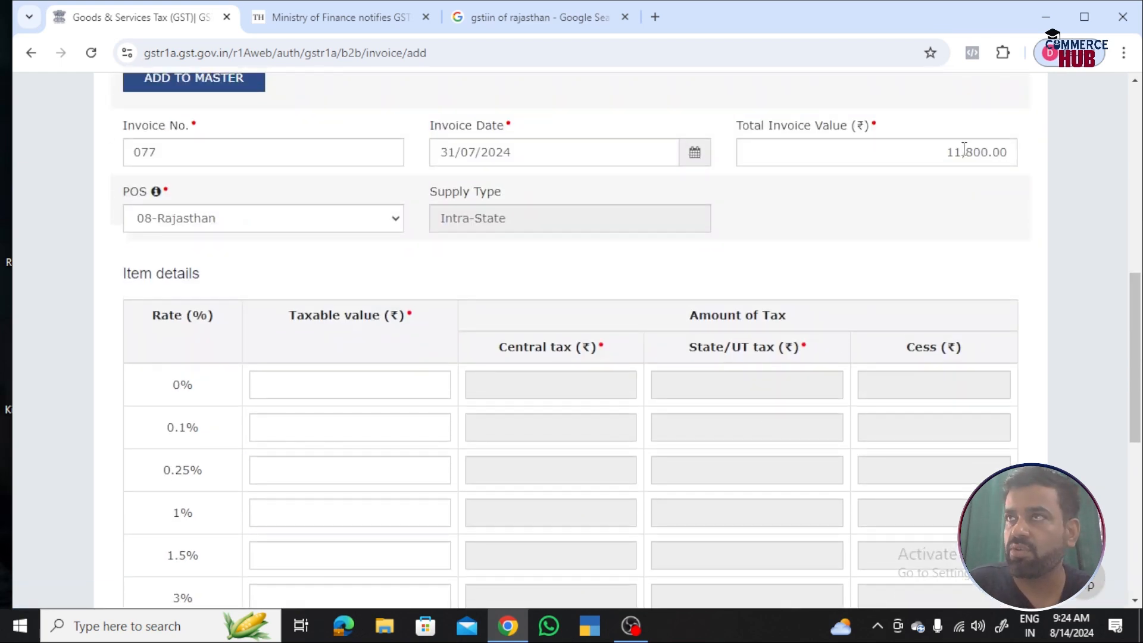
scroll(965, 149, "down", 8)
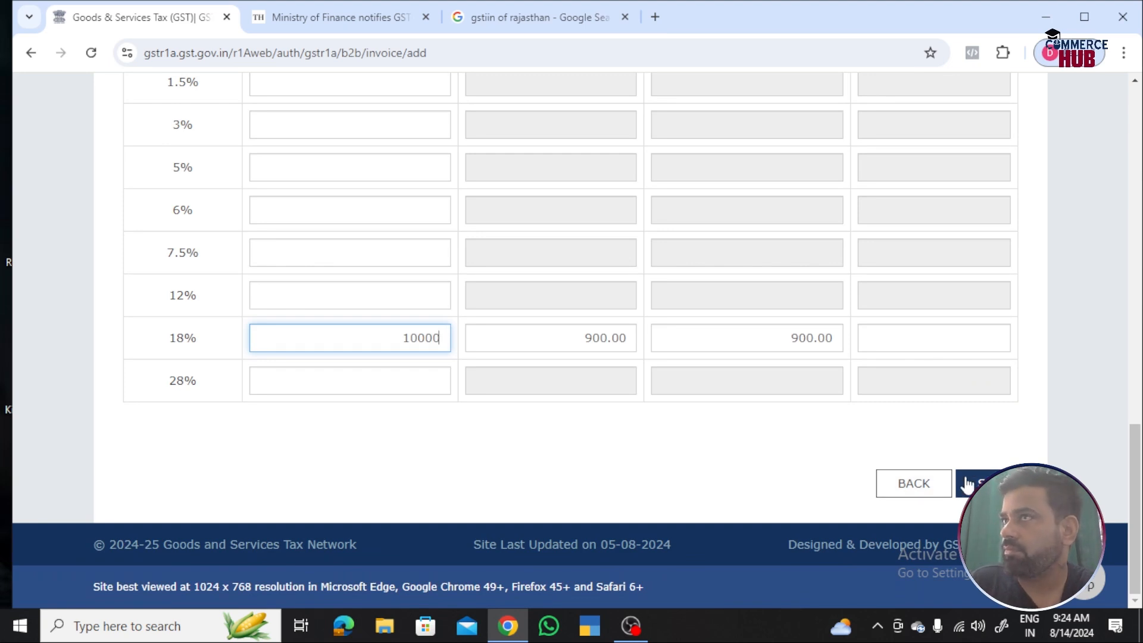
left_click(911, 485)
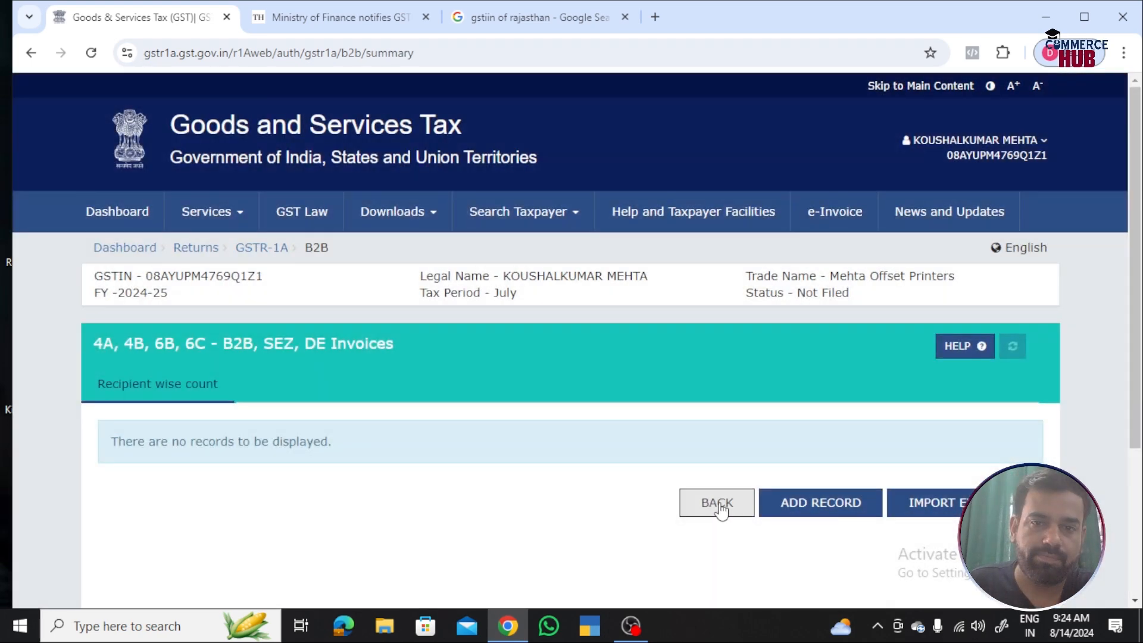
left_click(721, 504)
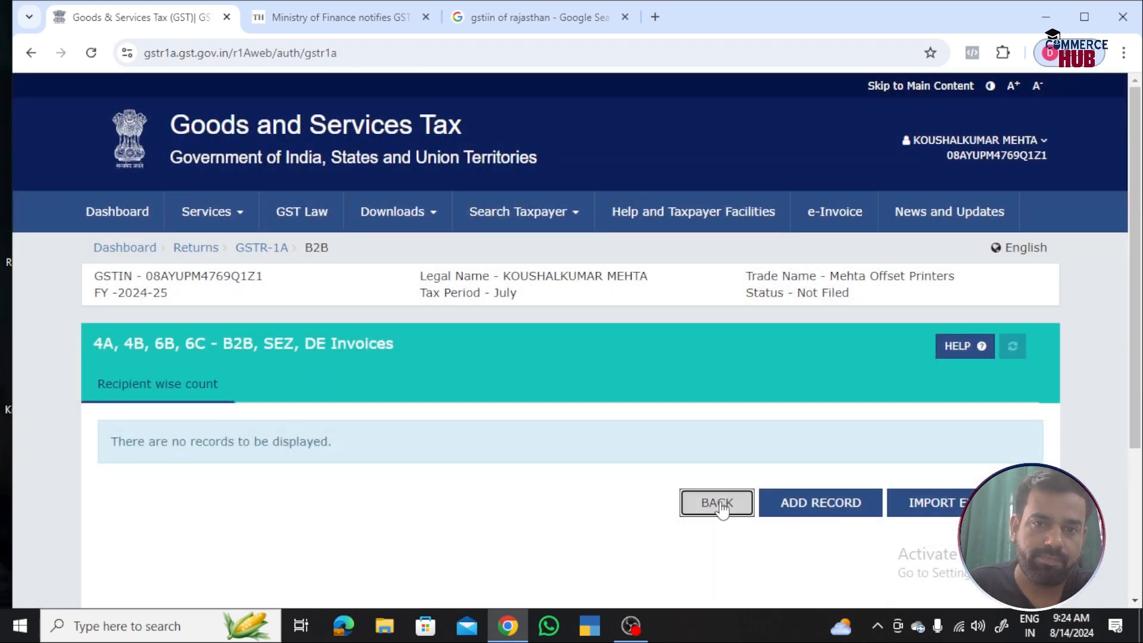
scroll(198, 456, "down", 2)
scroll(199, 456, "down", 1)
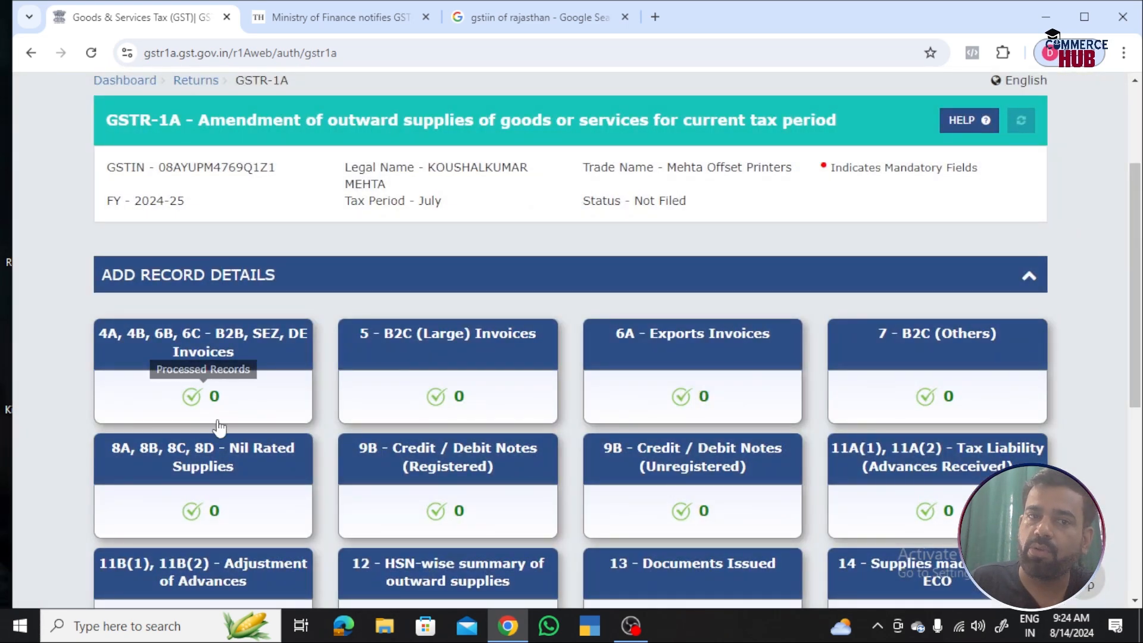
- Leave the GSTR-1A overview and search the returns dashboard for the July period of 2024-25, Quarter 2
scroll(219, 399, "down", 1)
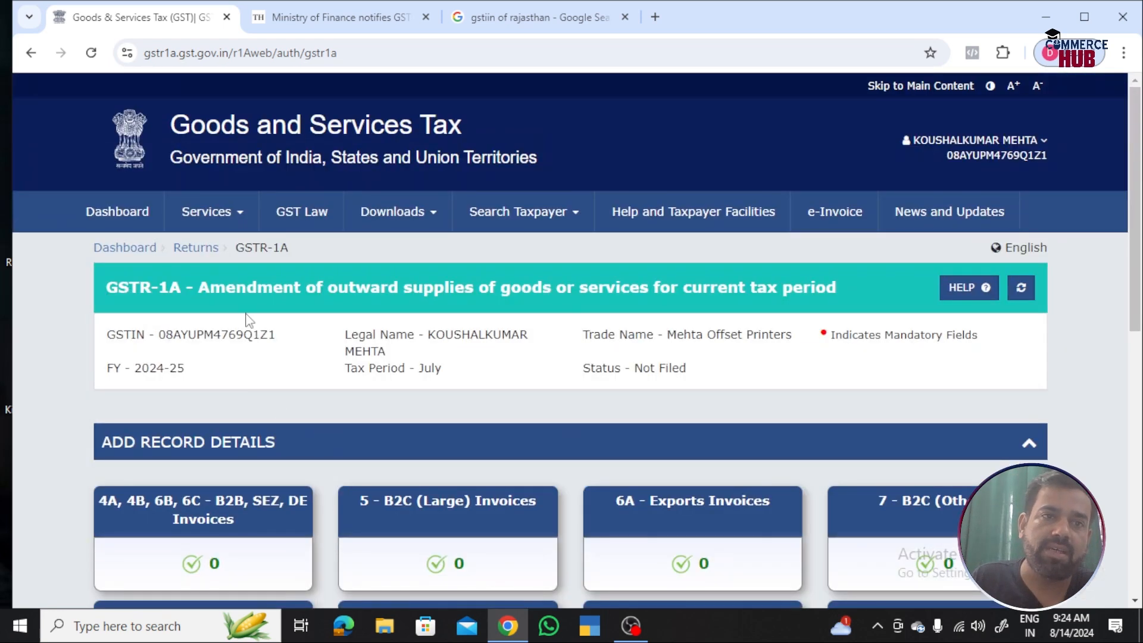
scroll(469, 428, "down", 10)
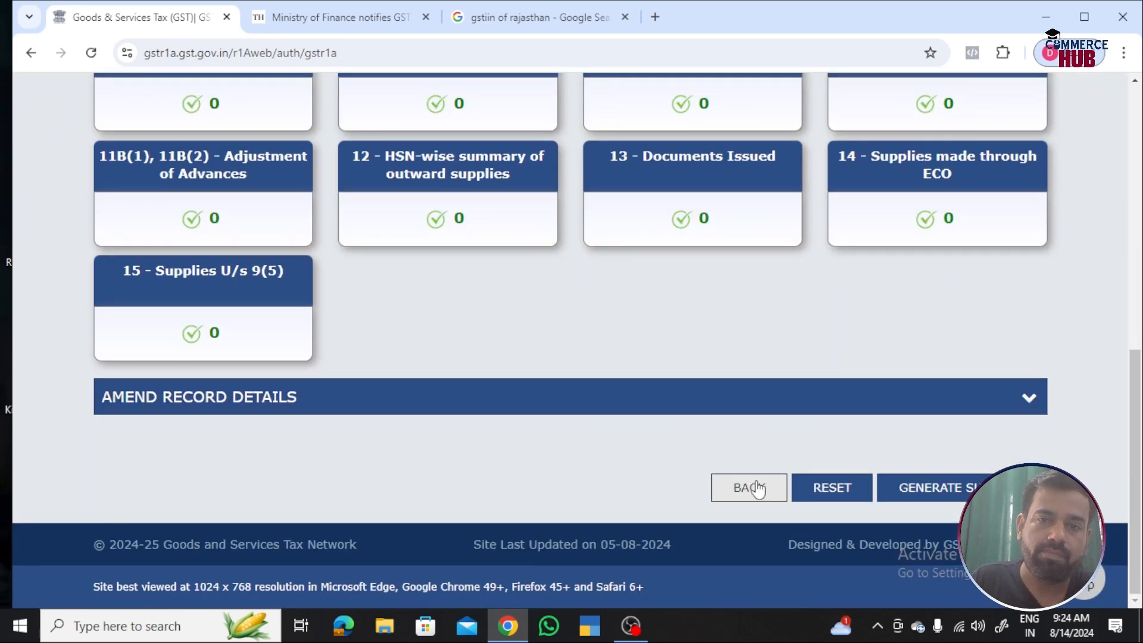
left_click(751, 488)
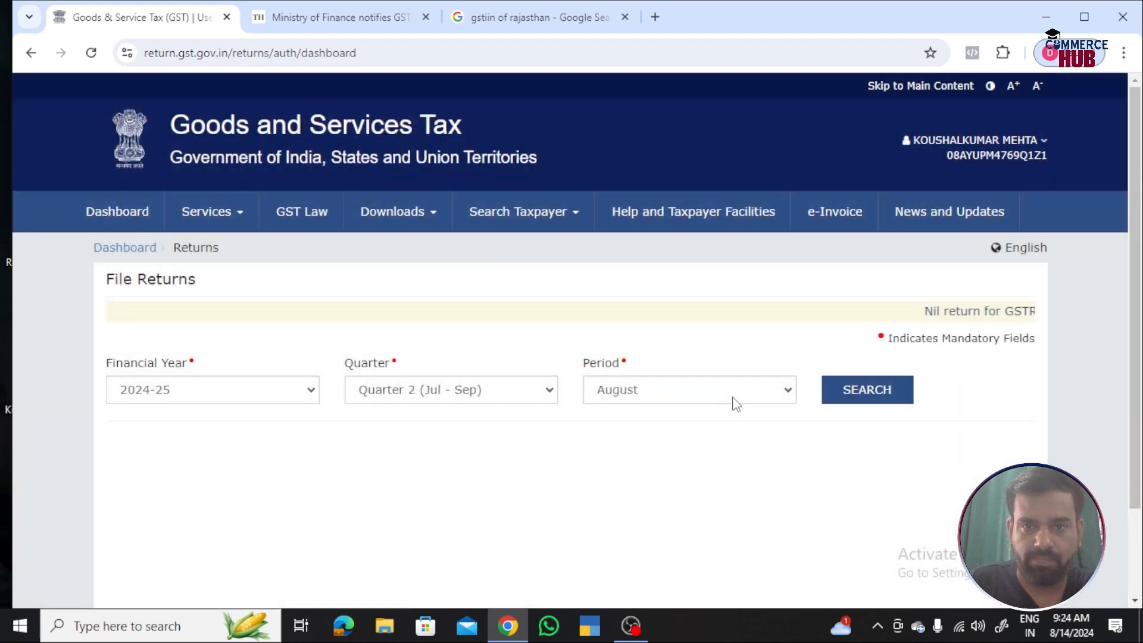
left_click(725, 404)
left_click(632, 411)
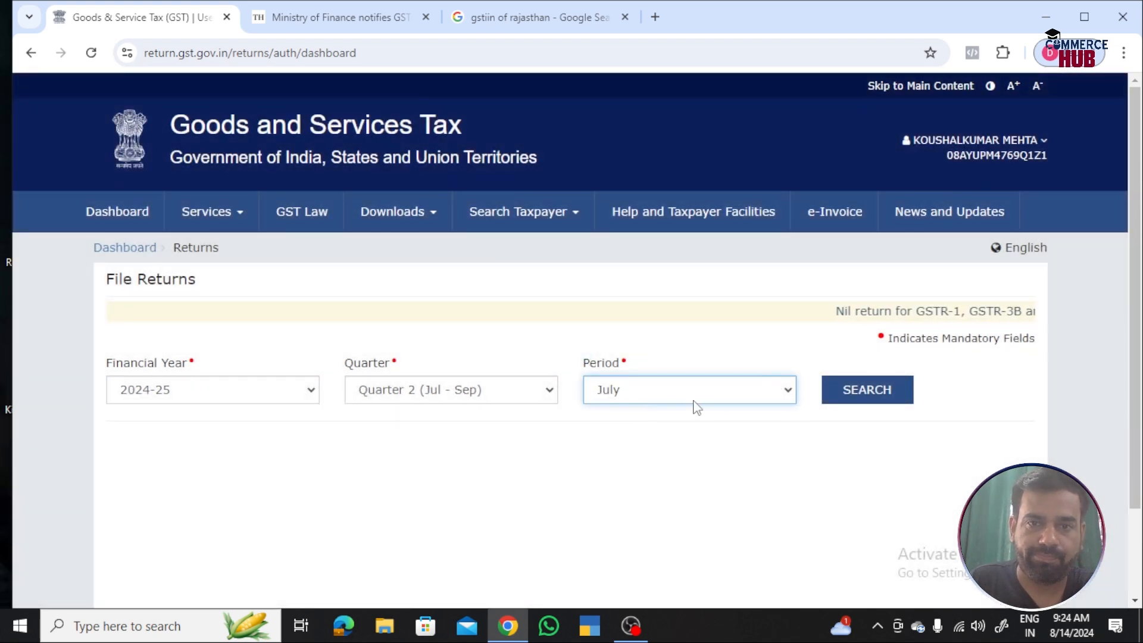
left_click(842, 390)
scroll(406, 439, "down", 4)
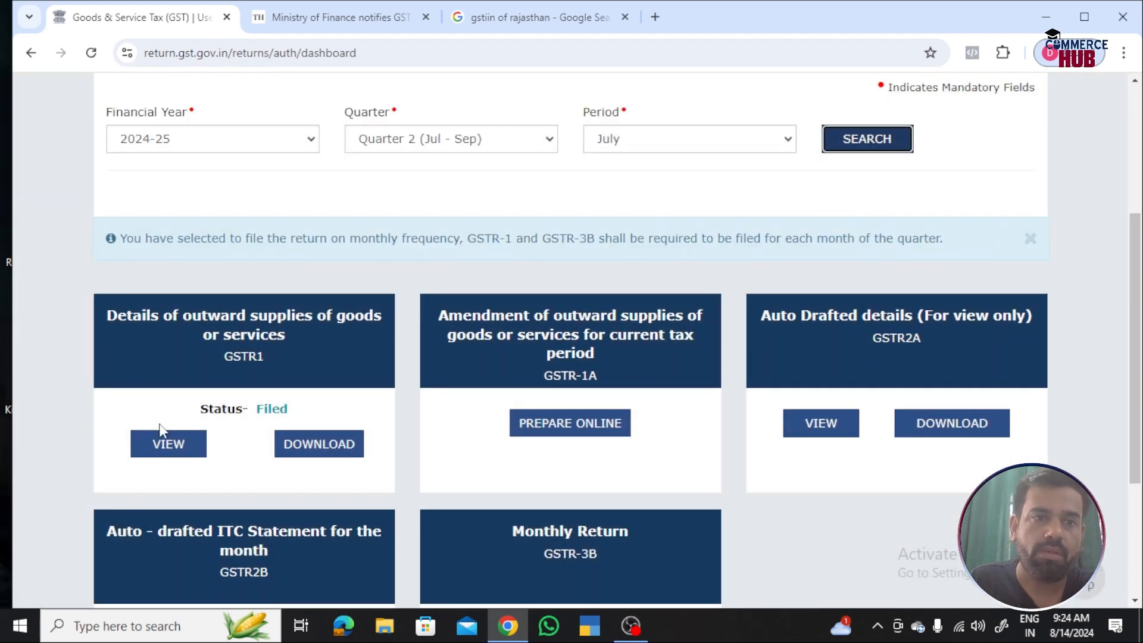
- View the filed July GSTR-1, check its 7 - B2C (Others) records and return to the GSTR-1 overview
left_click(198, 447)
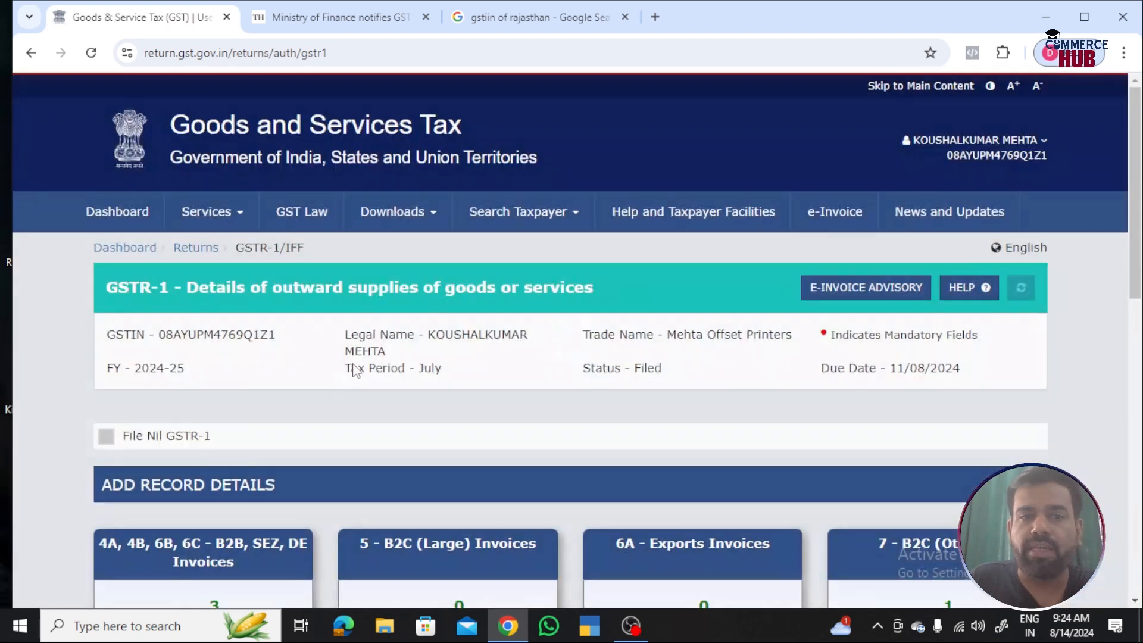
scroll(316, 392, "down", 3)
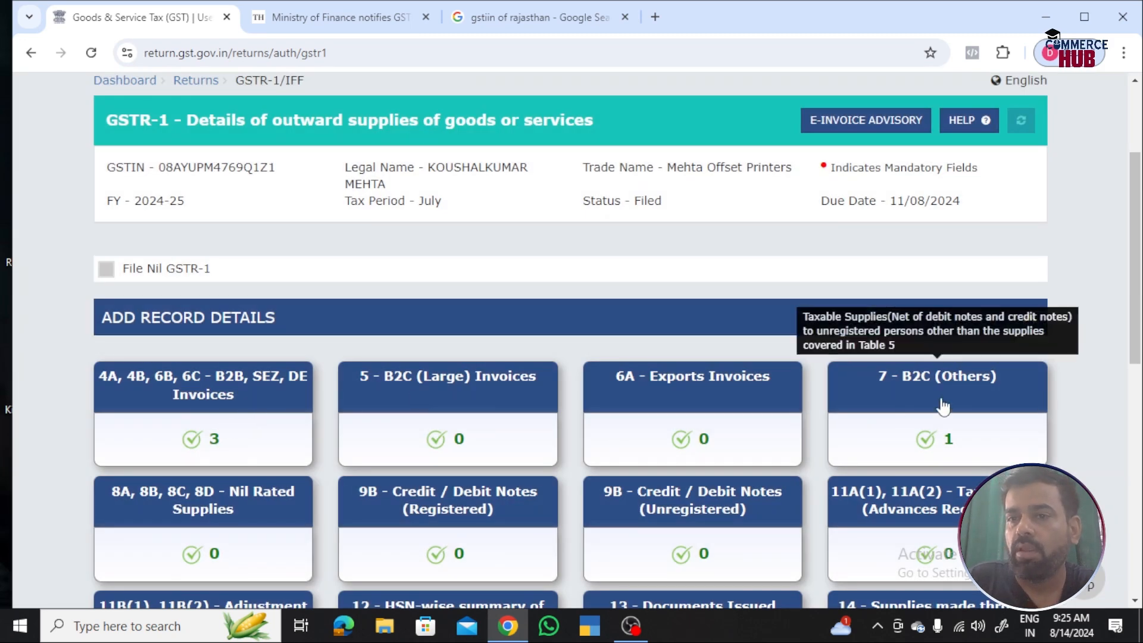
left_click(943, 407)
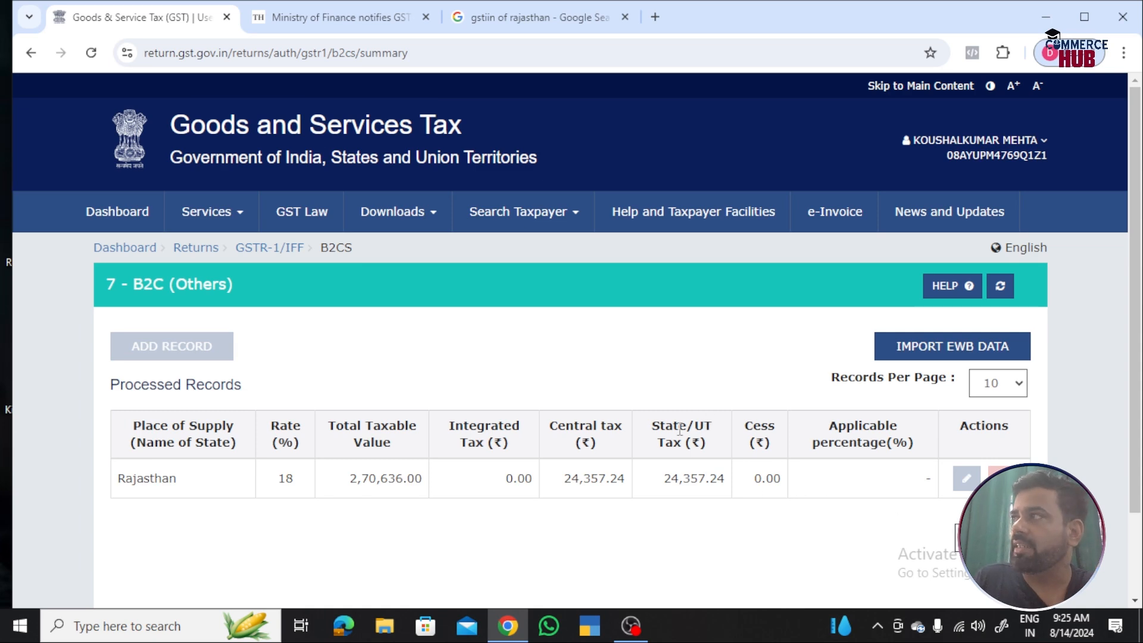
scroll(707, 424, "down", 2)
left_click(1021, 440)
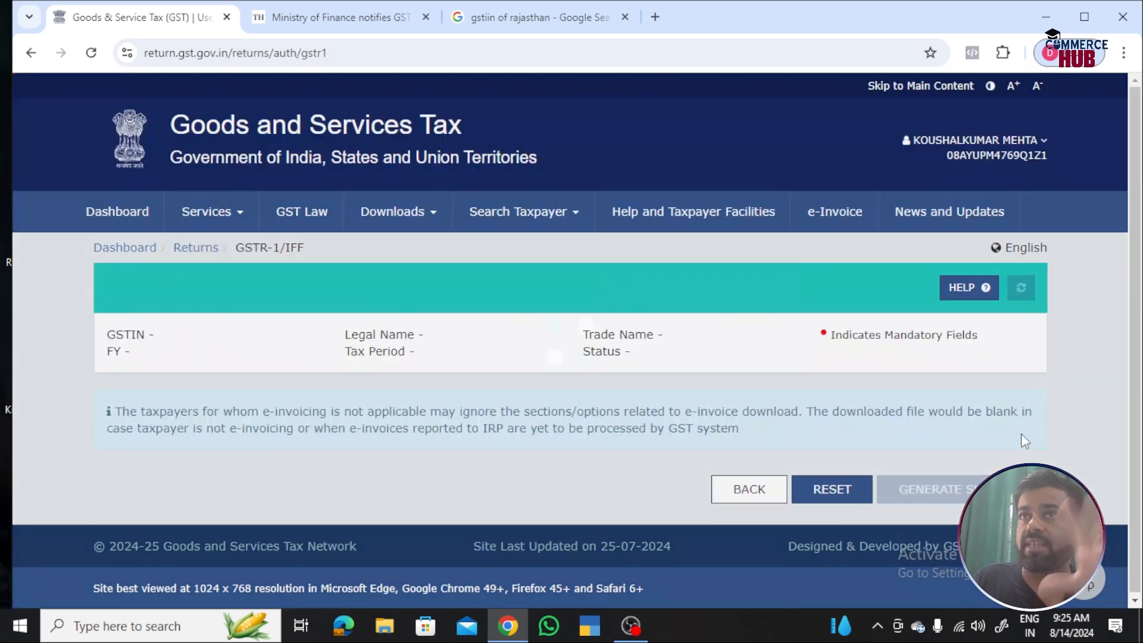
- Look over the record categories of the filed GSTR-1 and go back to the File Returns page
scroll(615, 416, "down", 4)
scroll(613, 416, "down", 4)
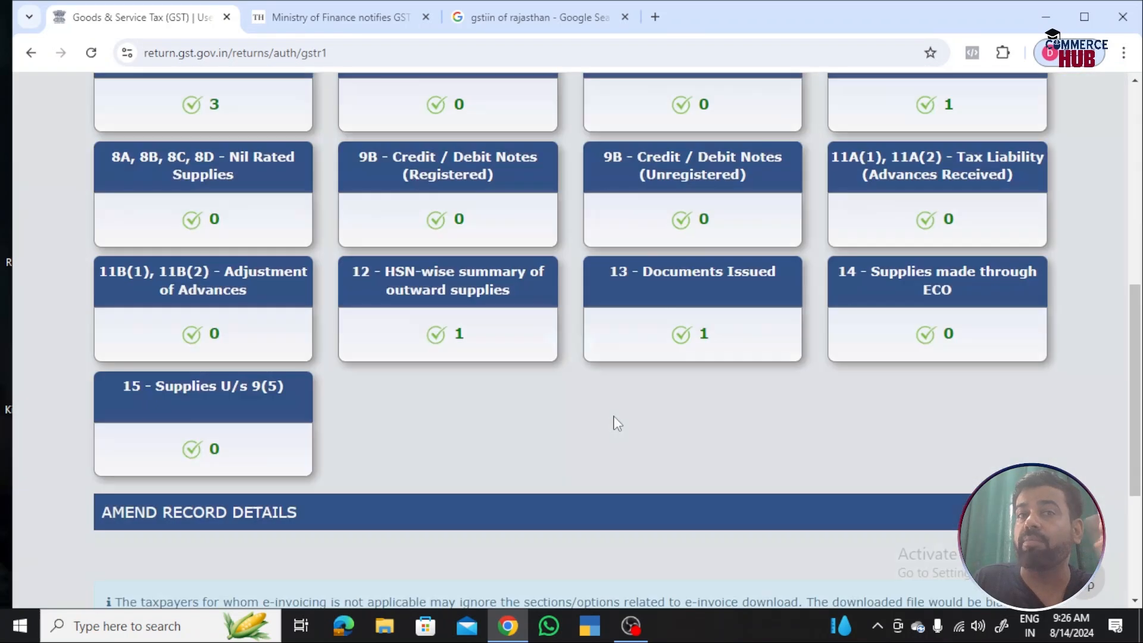
scroll(631, 381, "up", 2)
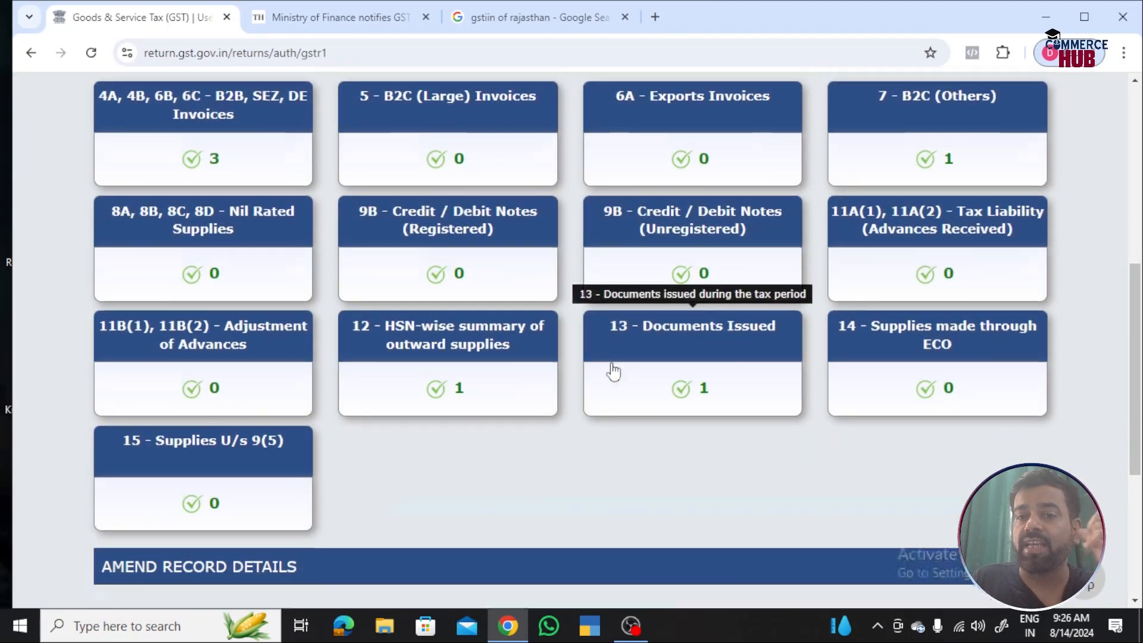
scroll(613, 370, "down", 5)
left_click(451, 495)
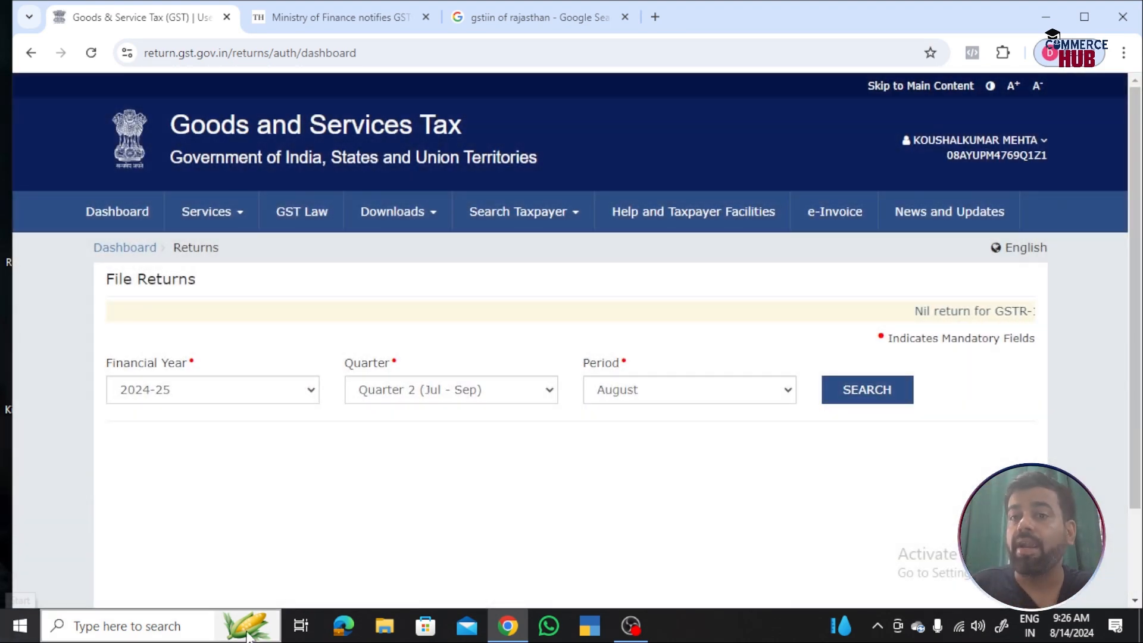
- Search the returns for July again and open GSTR-1A for online preparation
left_click(694, 398)
left_click(761, 410)
left_click(857, 399)
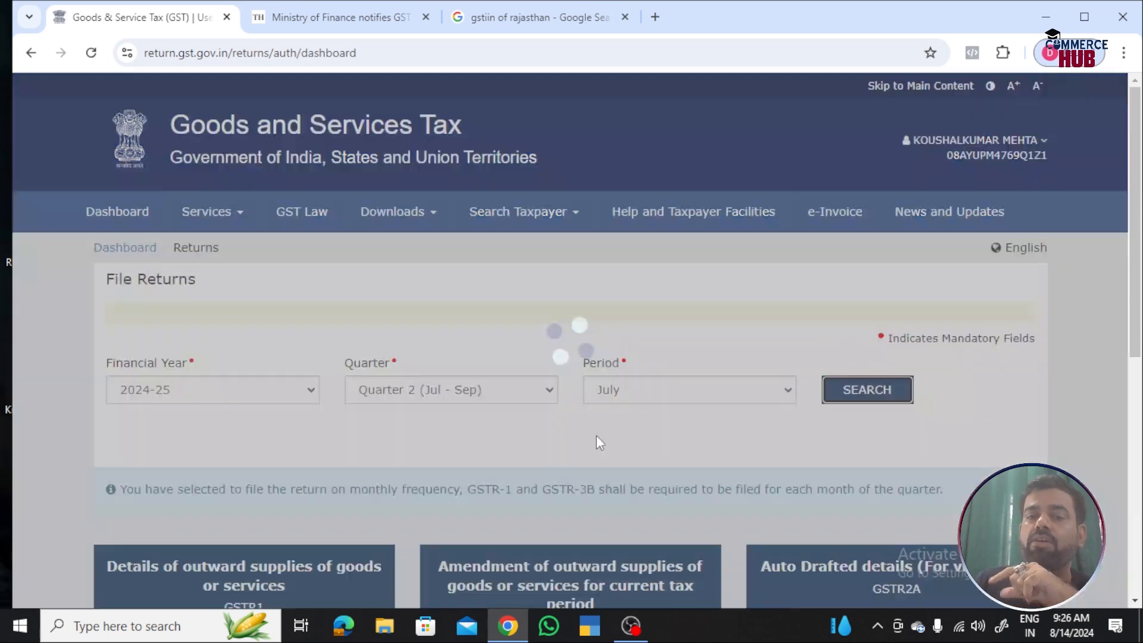
scroll(635, 424, "down", 7)
left_click(557, 257)
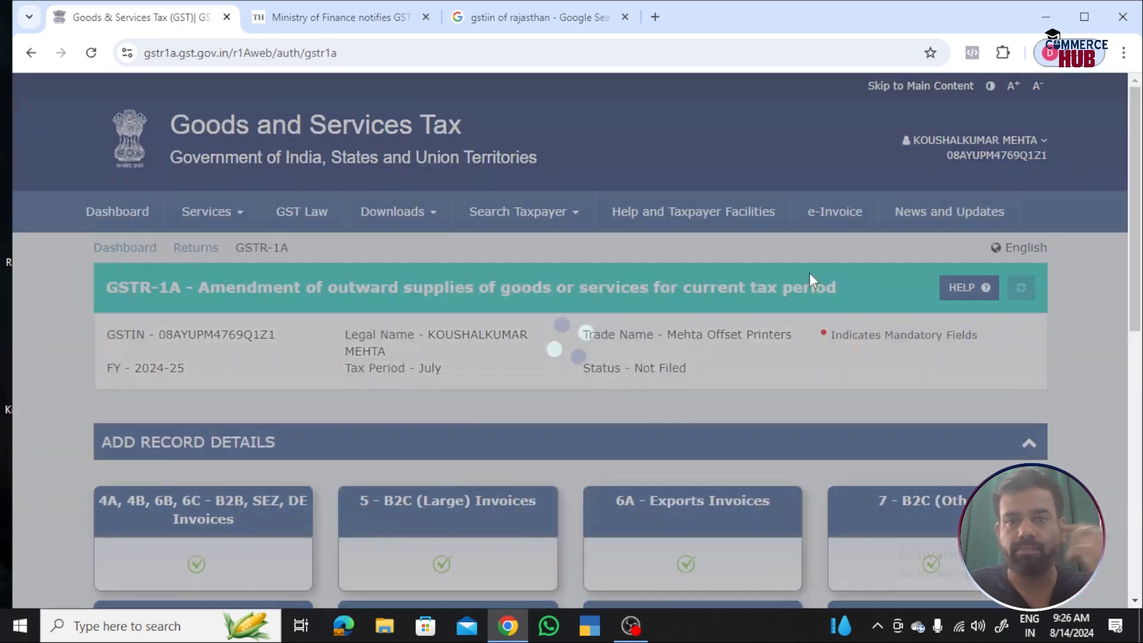
- Start a new record under 7 - B2C (Others) in GSTR-1A with 08-Rajasthan as the place of supply
scroll(748, 348, "down", 3)
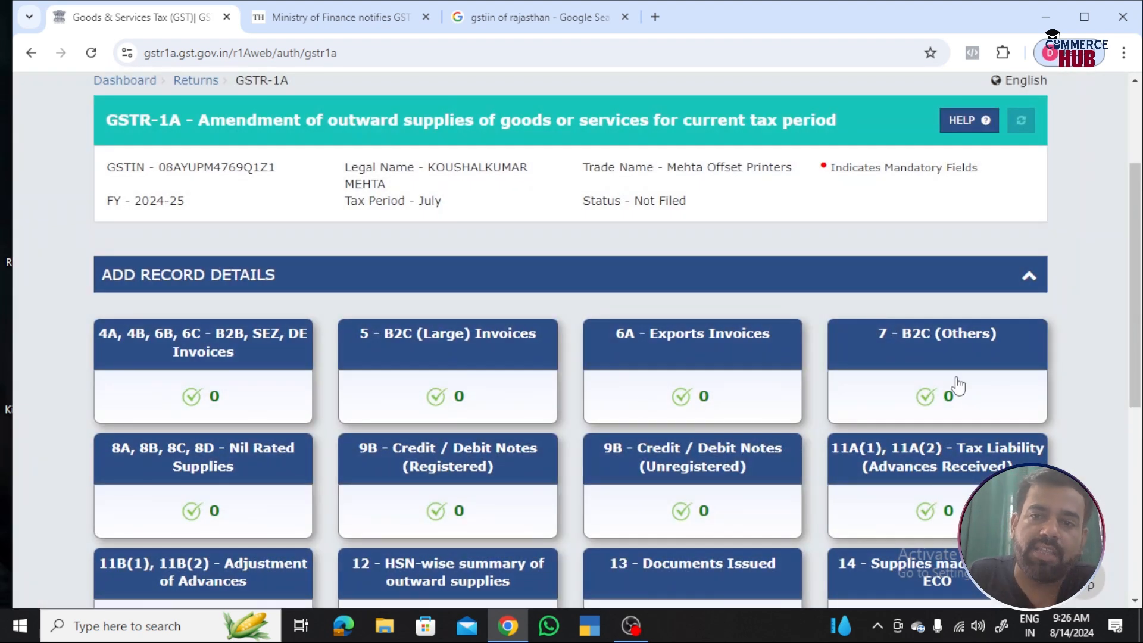
left_click(956, 386)
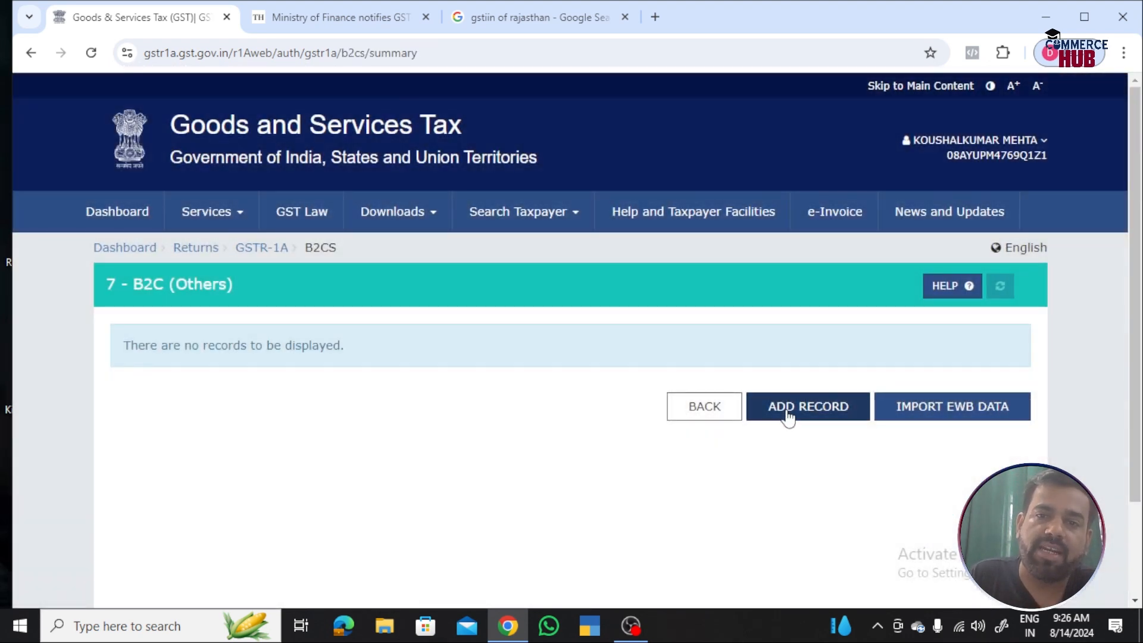
left_click(788, 409)
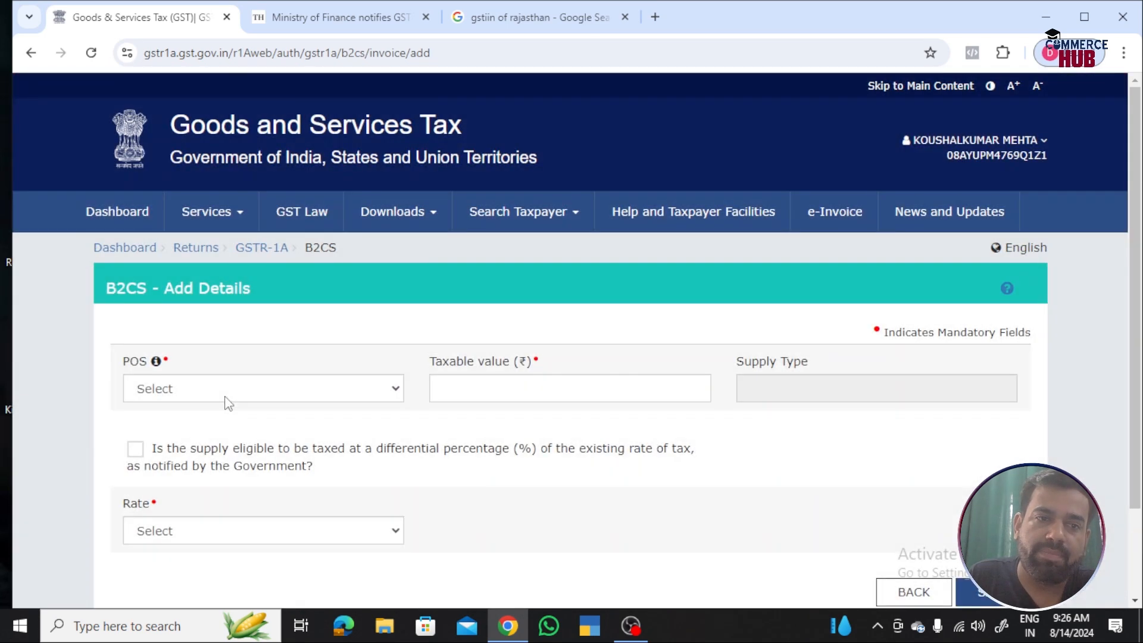
left_click(225, 397)
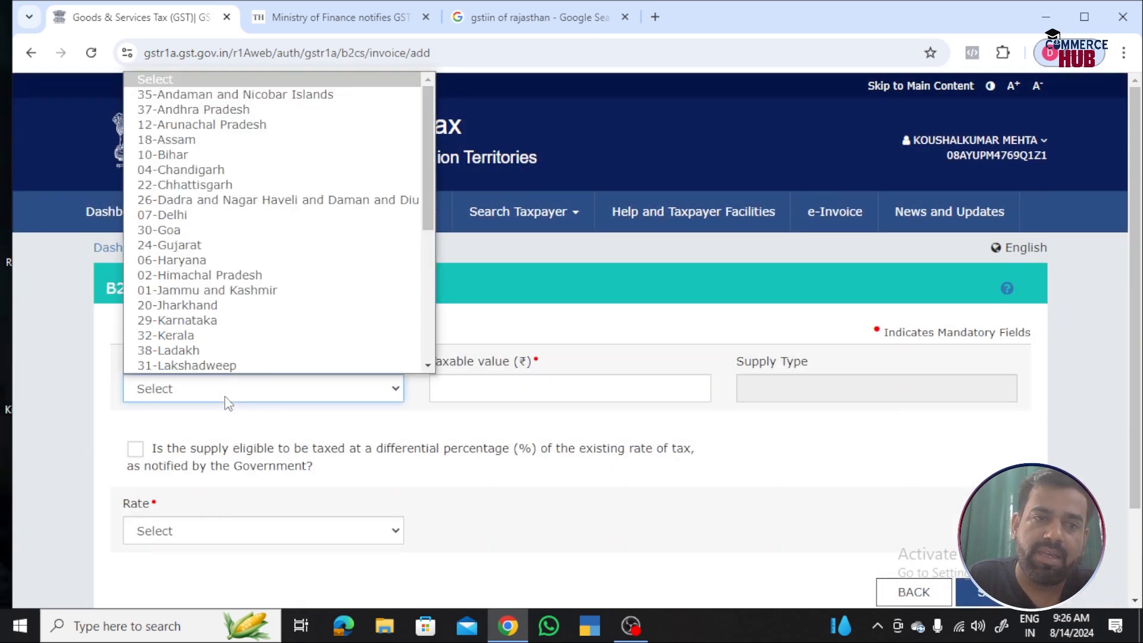
left_click(214, 220)
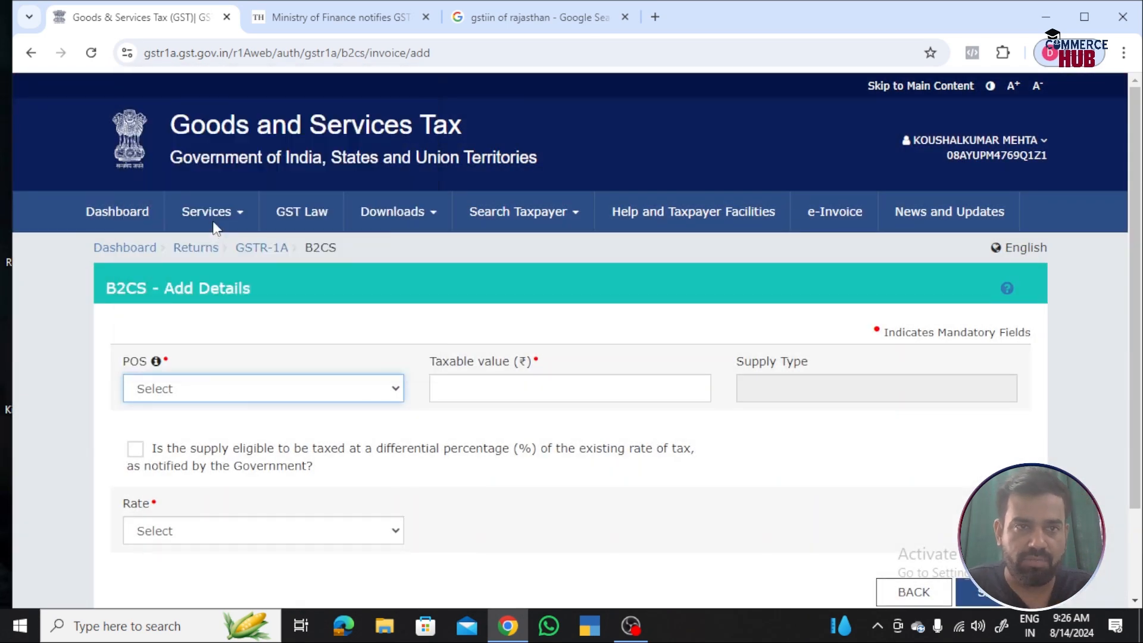
left_click(371, 397)
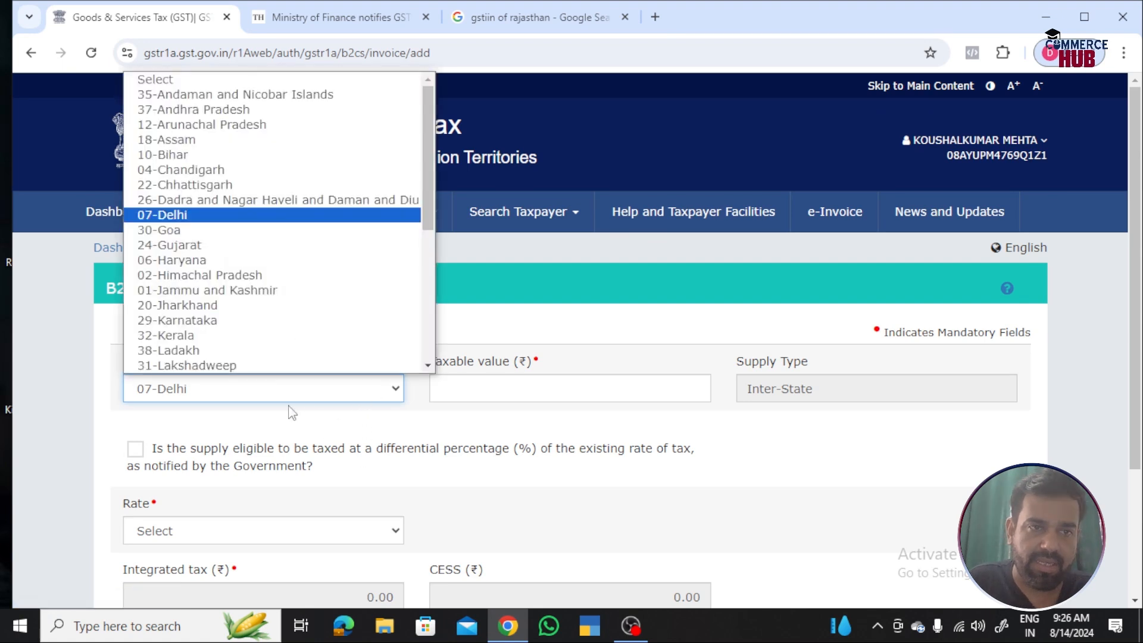
scroll(261, 324, "down", 5)
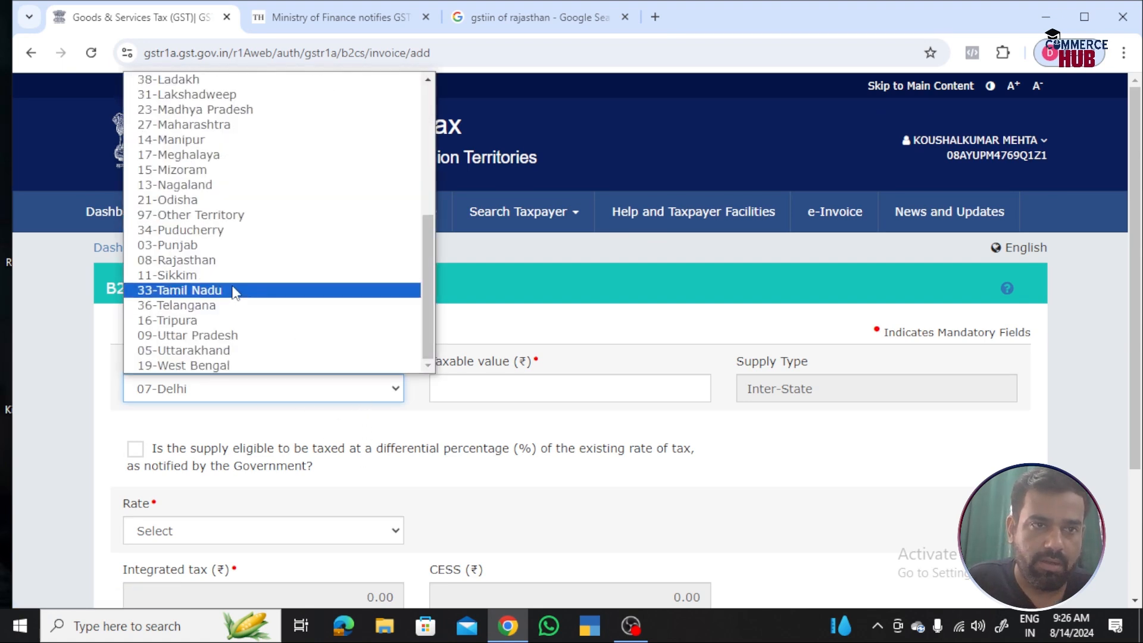
left_click(249, 262)
- Enter a taxable value of 30000 at the 18% rate, and leave the record unsaved to return to the GSTR-1A overview
left_click(472, 387)
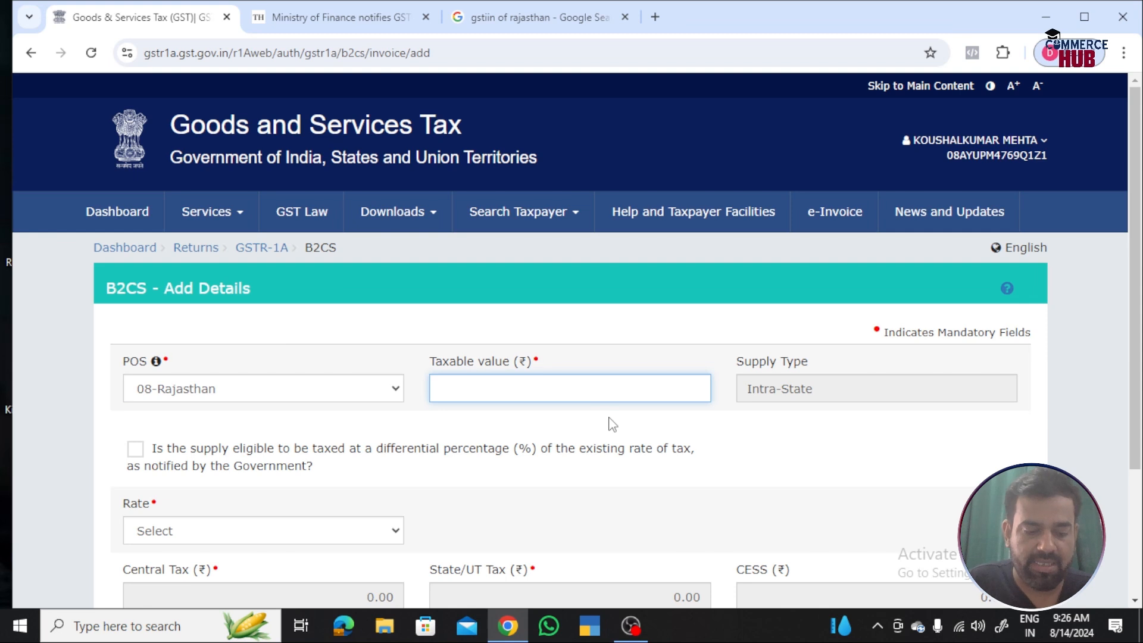
type("30000")
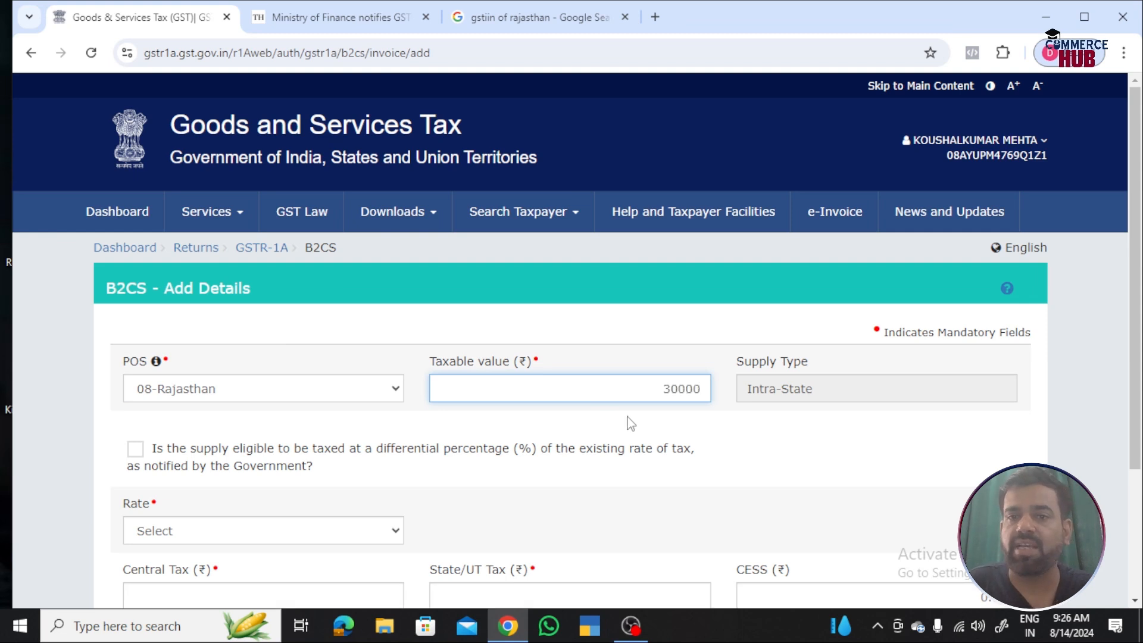
left_click(774, 441)
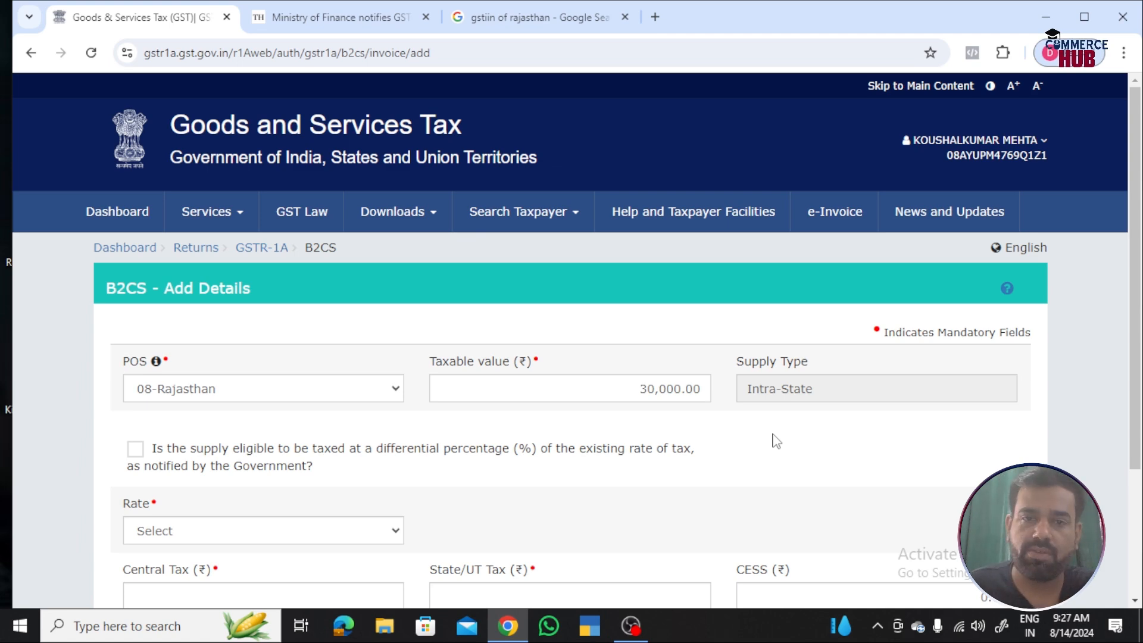
scroll(667, 411, "down", 3)
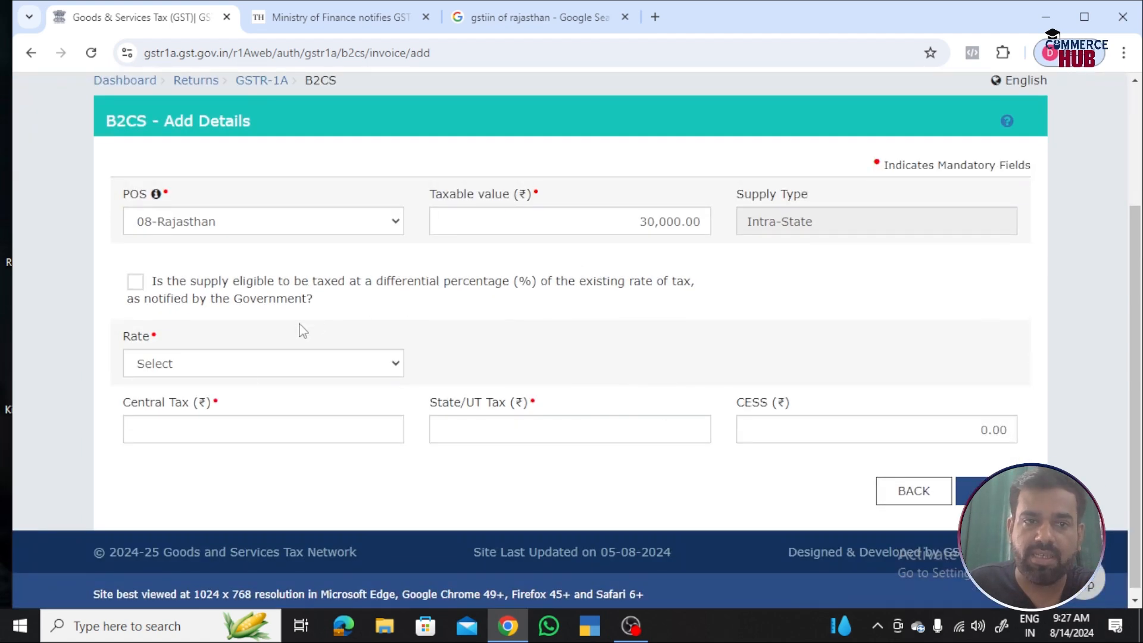
left_click(268, 368)
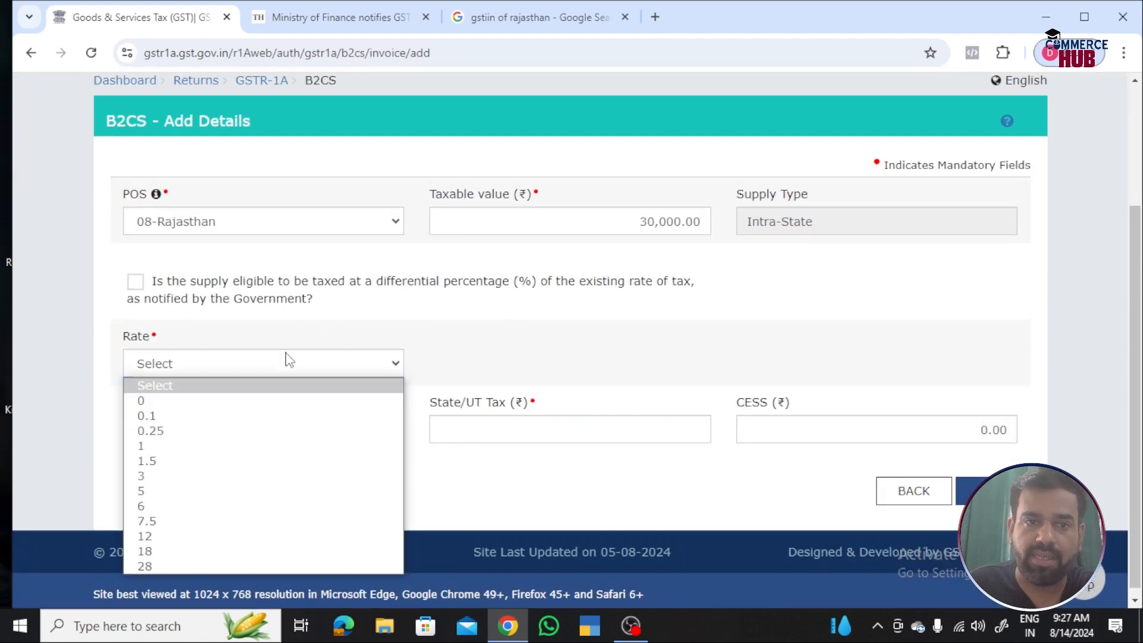
left_click(159, 554)
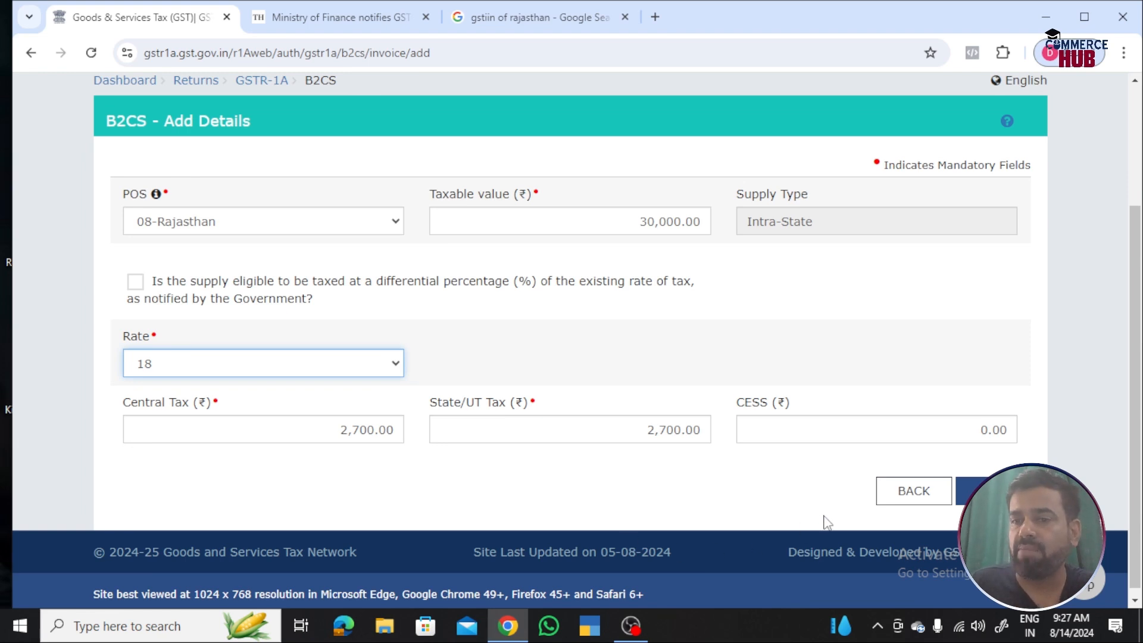
left_click(911, 493)
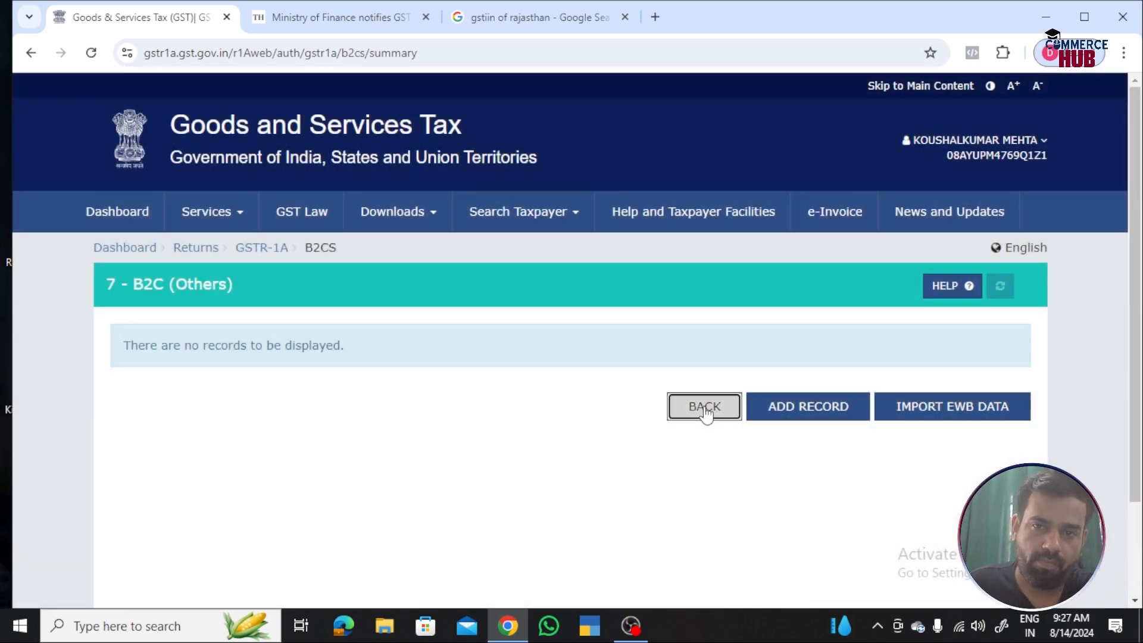
left_click(705, 407)
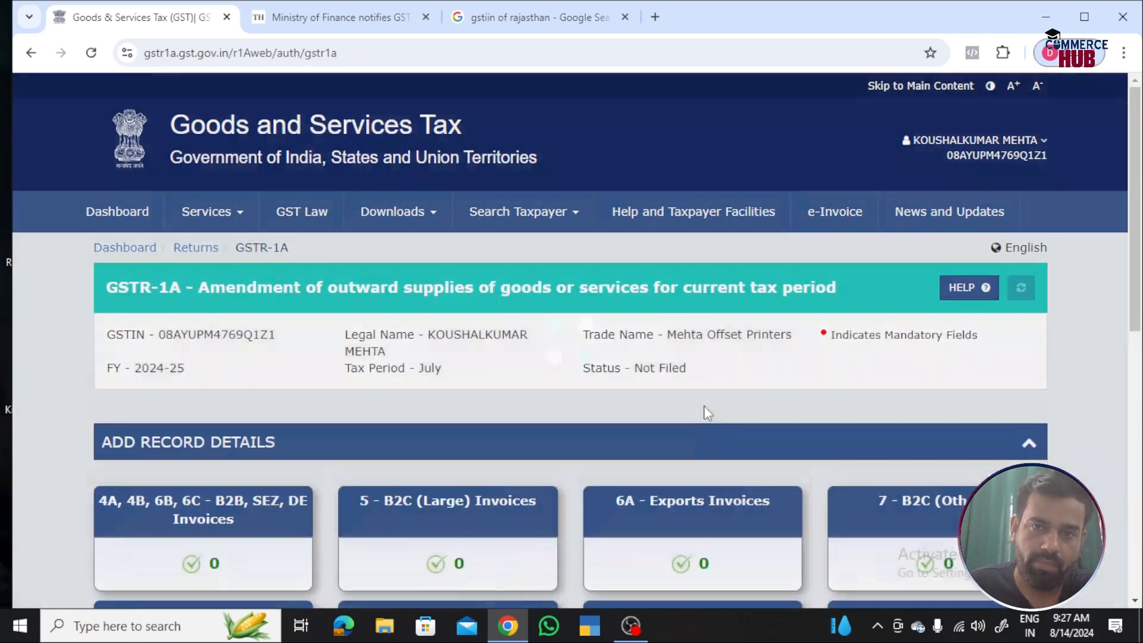
- Look through the GSTR-1A record categories, from the B2B and B2C sections down to the Amend Record Details section
scroll(833, 399, "down", 3)
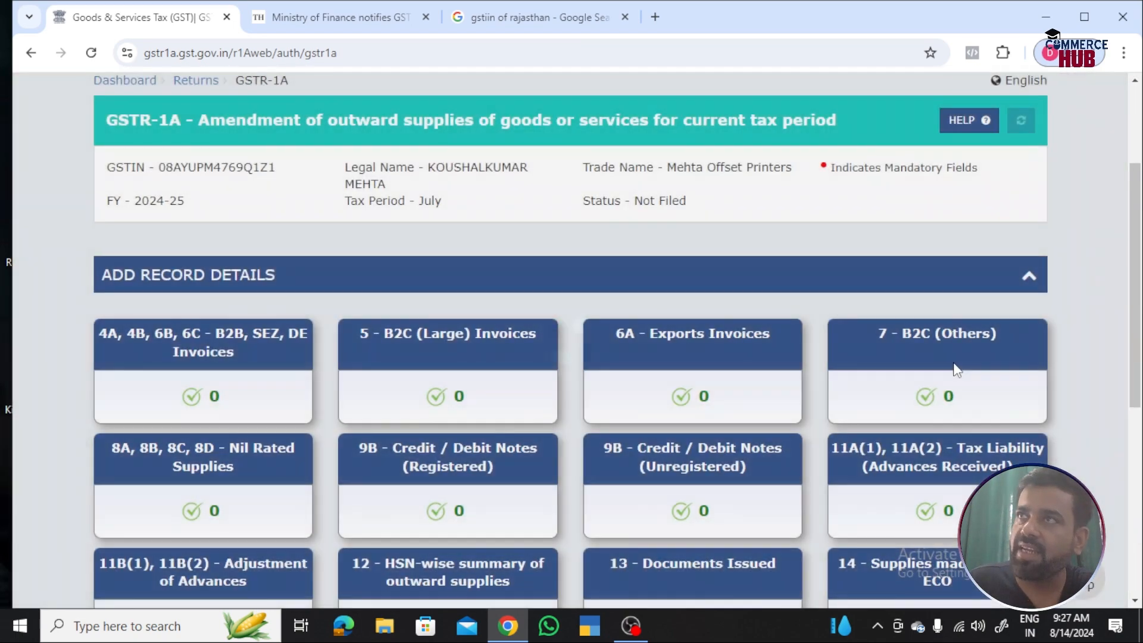
scroll(948, 381, "down", 4)
scroll(327, 434, "down", 1)
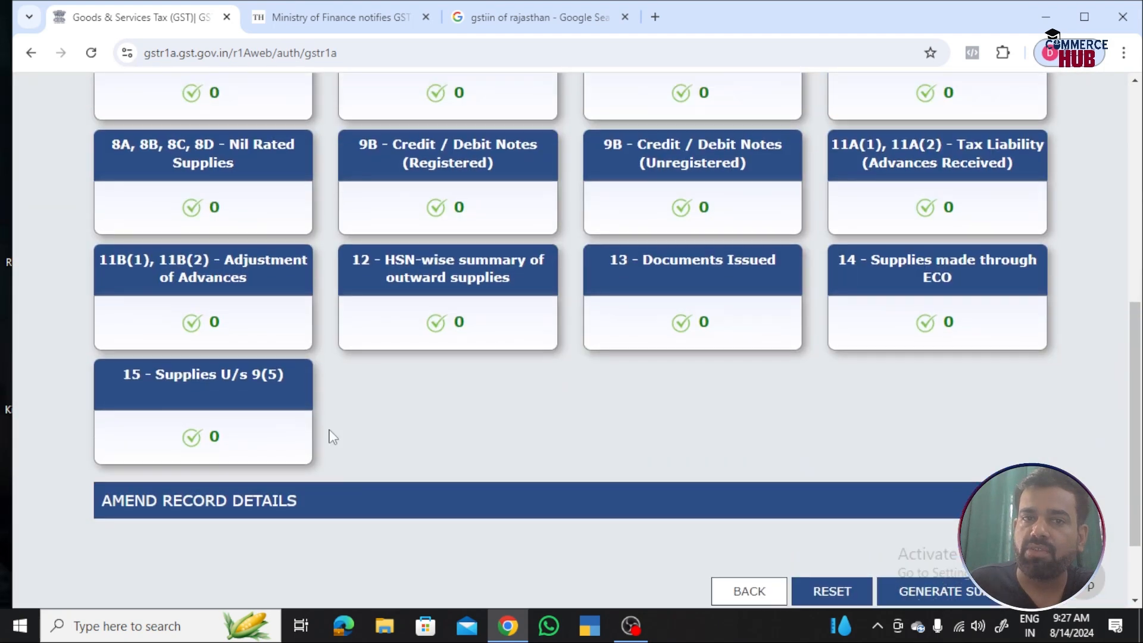
scroll(803, 204, "up", 3)
scroll(432, 469, "down", 3)
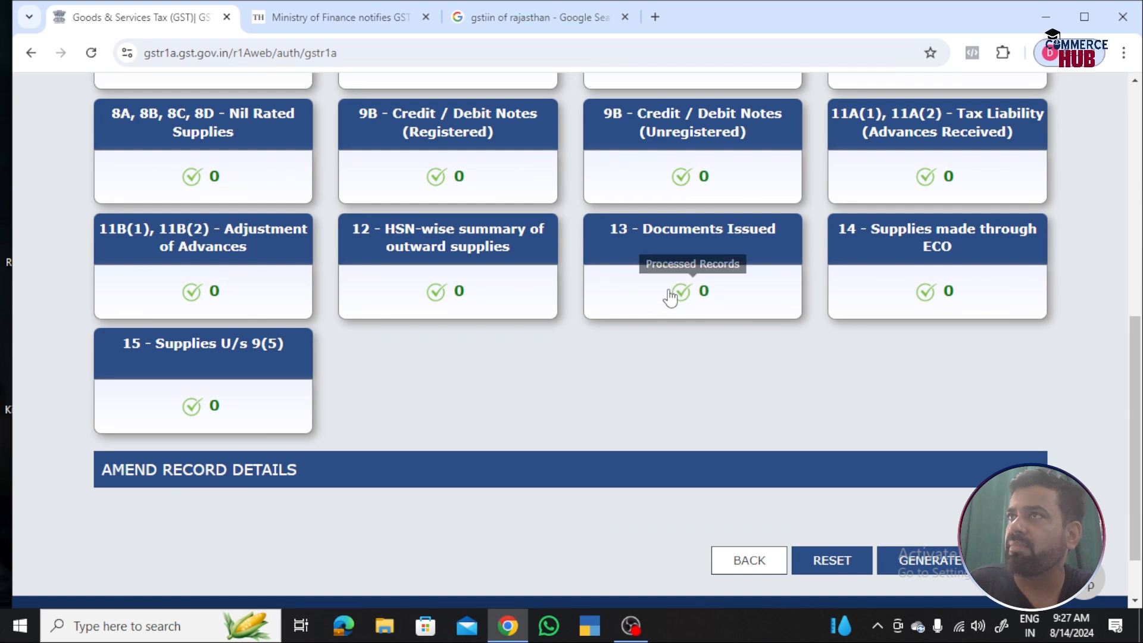
scroll(655, 358, "down", 1)
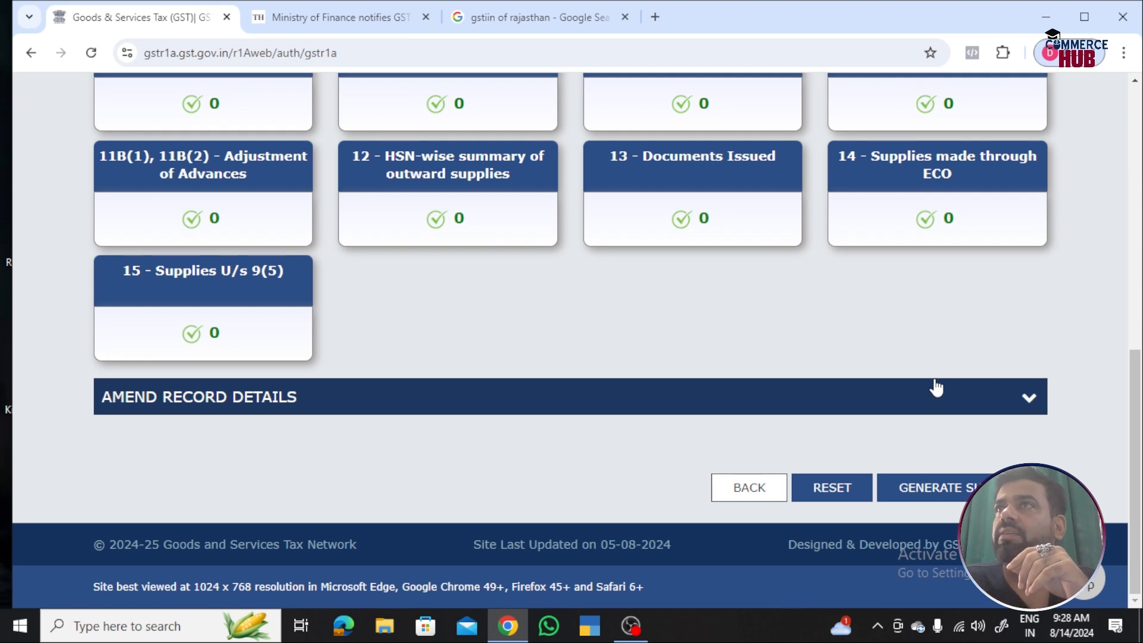
scroll(936, 388, "up", 4)
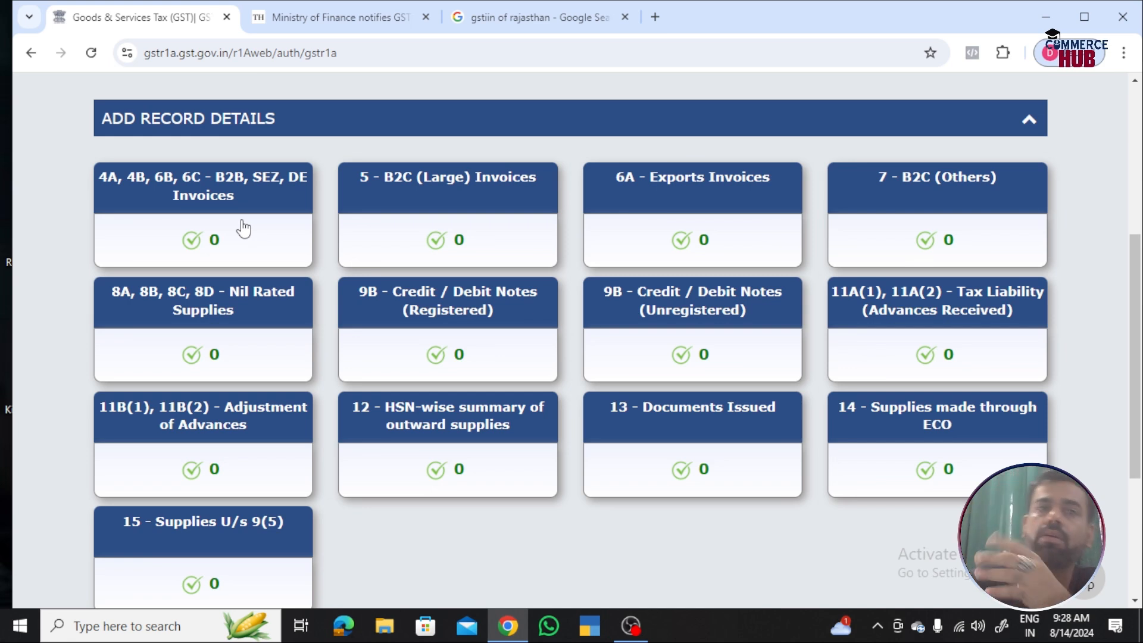
- Read The Hindu article on the GSTR-1A notification, including the rule on filing it relative to GSTR-3B
left_click(352, 16)
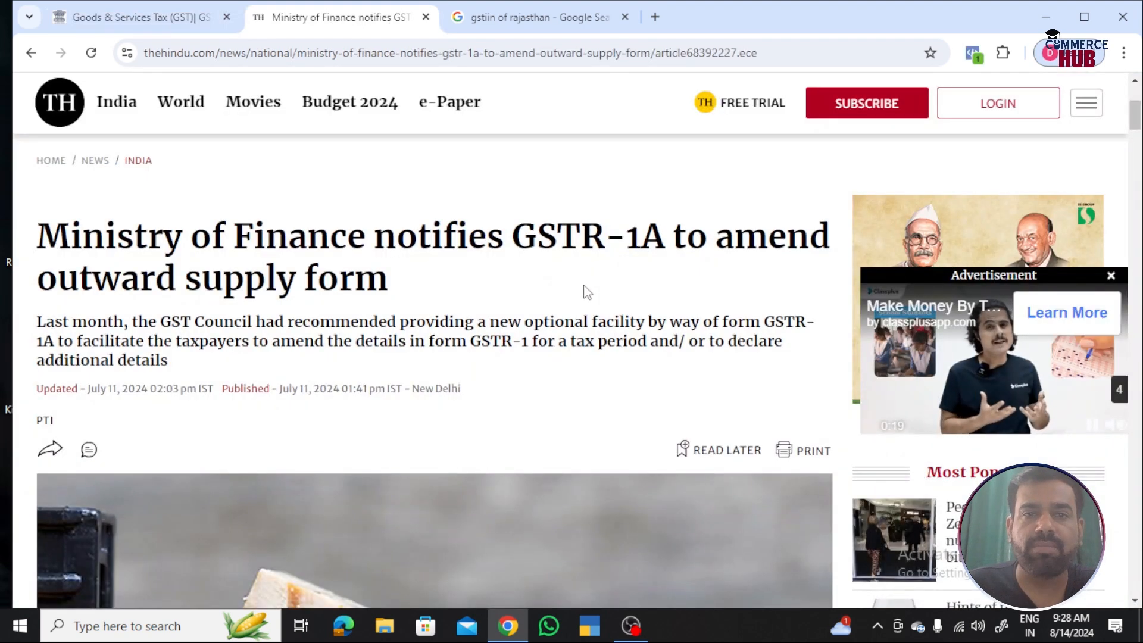
scroll(314, 386, "down", 1)
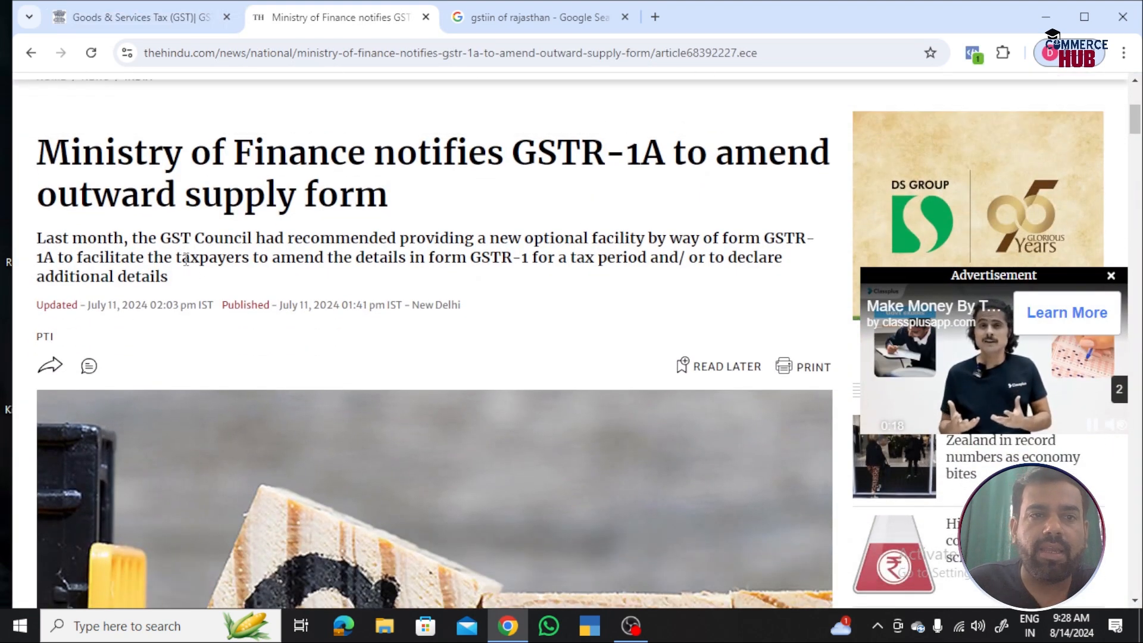
scroll(556, 283, "down", 8)
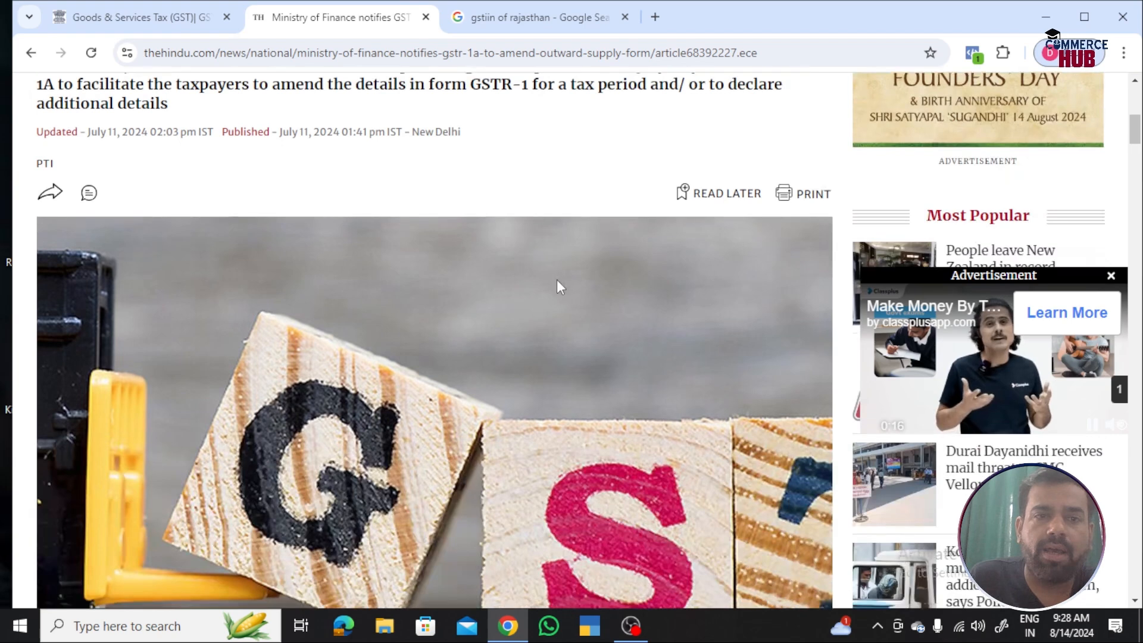
scroll(490, 315, "down", 1)
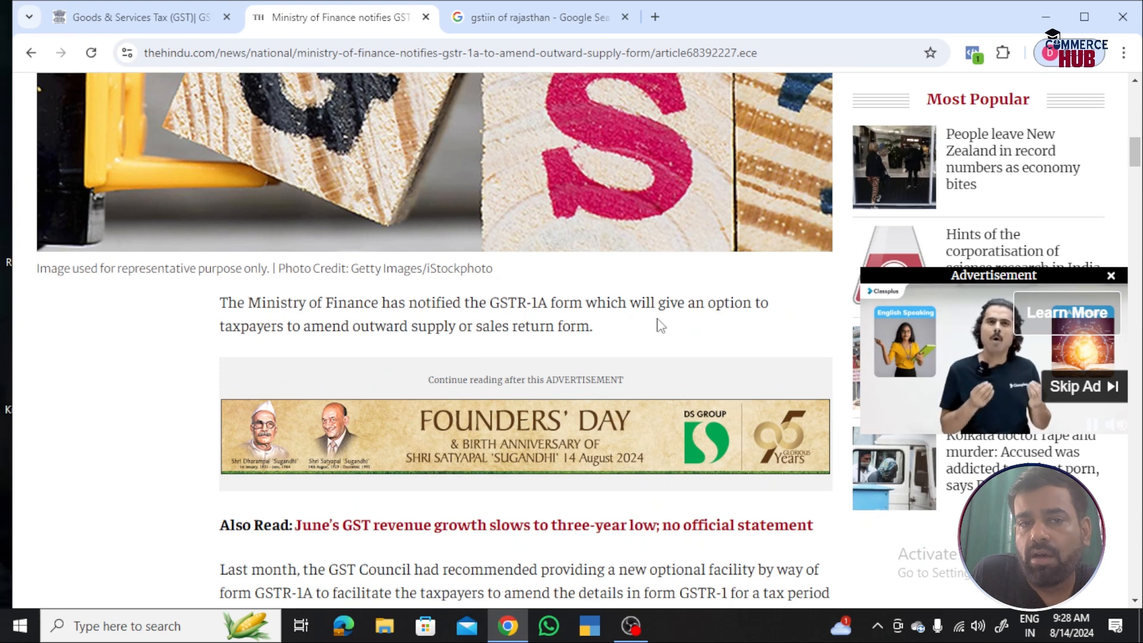
scroll(660, 325, "down", 1)
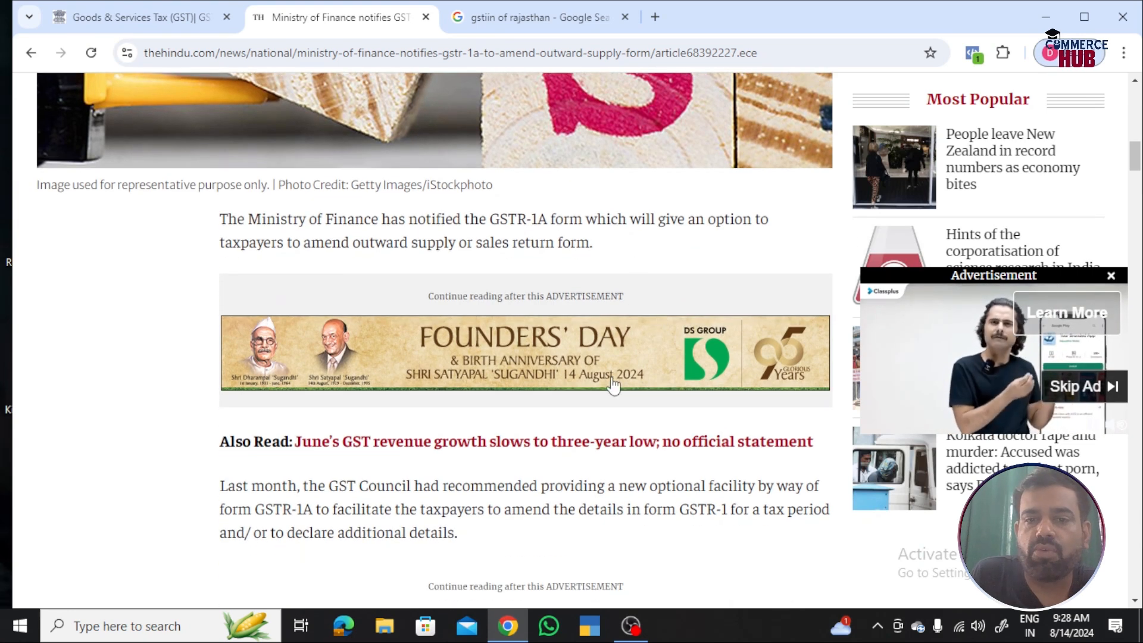
scroll(587, 503, "down", 2)
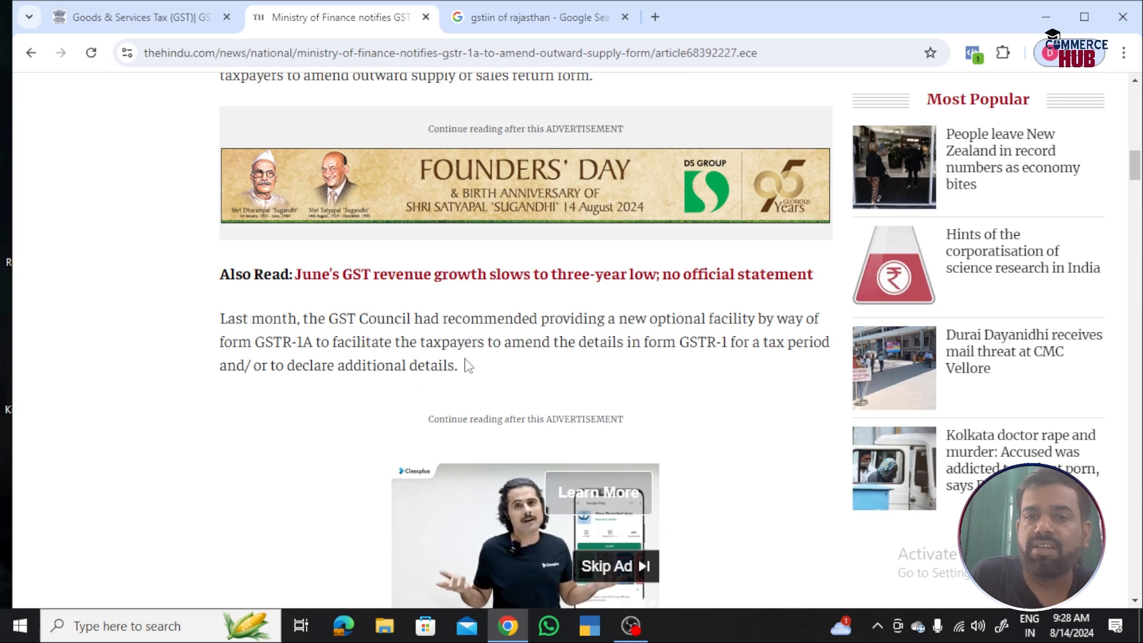
scroll(538, 334, "down", 4)
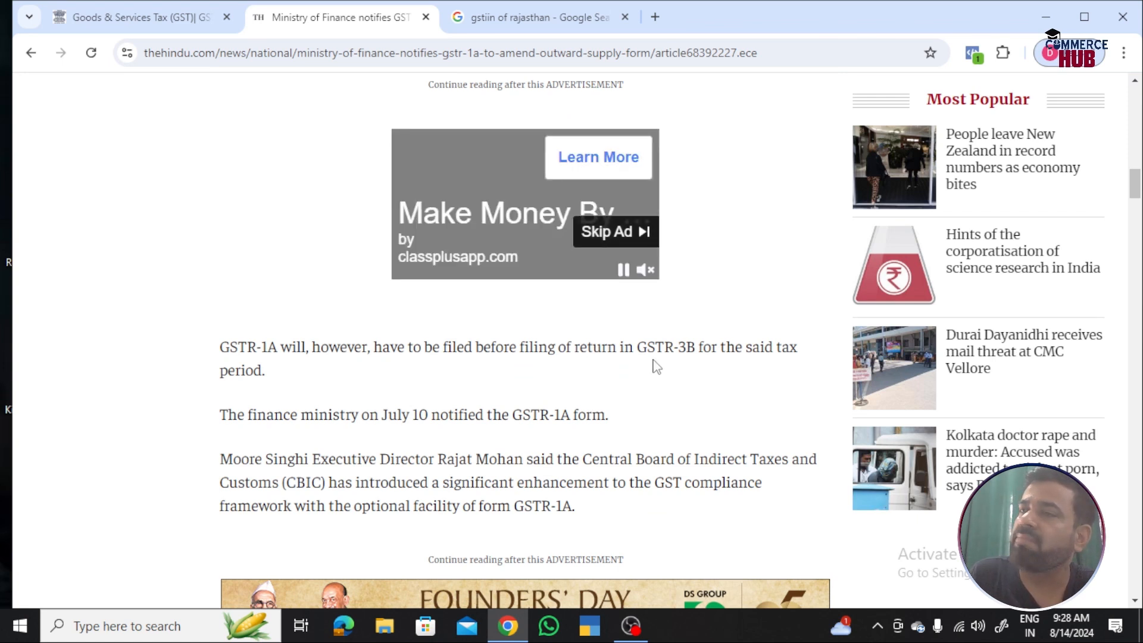
scroll(655, 364, "down", 1)
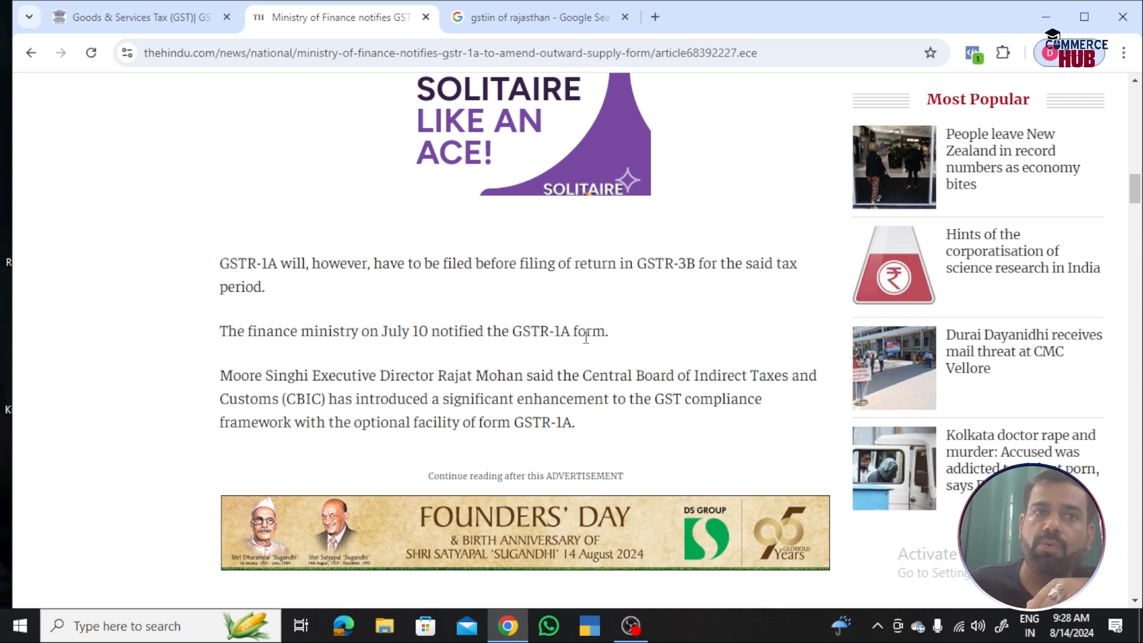
- Return to the GSTR-1A overview on the GST portal and expand Amend Record Details to examine its amendment categories
left_click(155, 9)
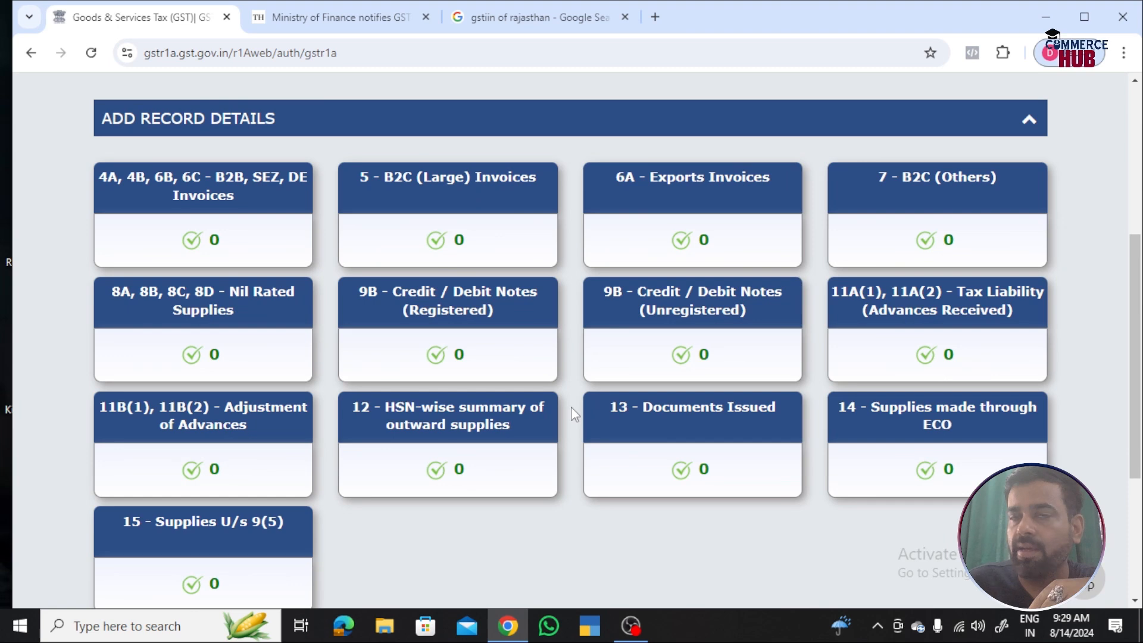
scroll(439, 355, "up", 4)
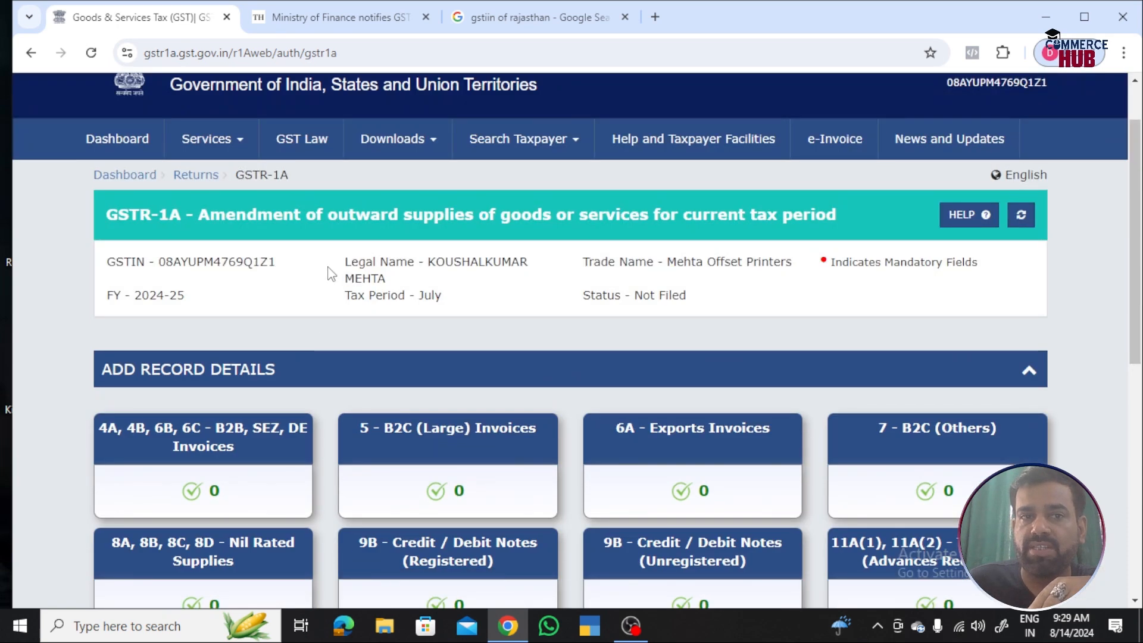
scroll(444, 256, "down", 8)
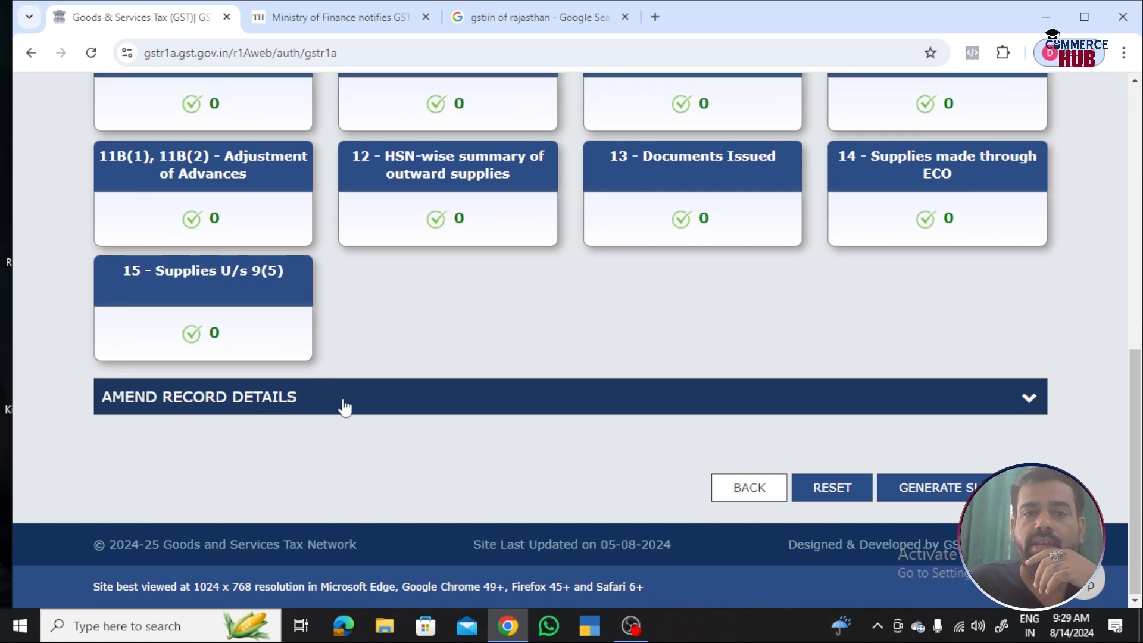
left_click(343, 405)
scroll(345, 403, "down", 13)
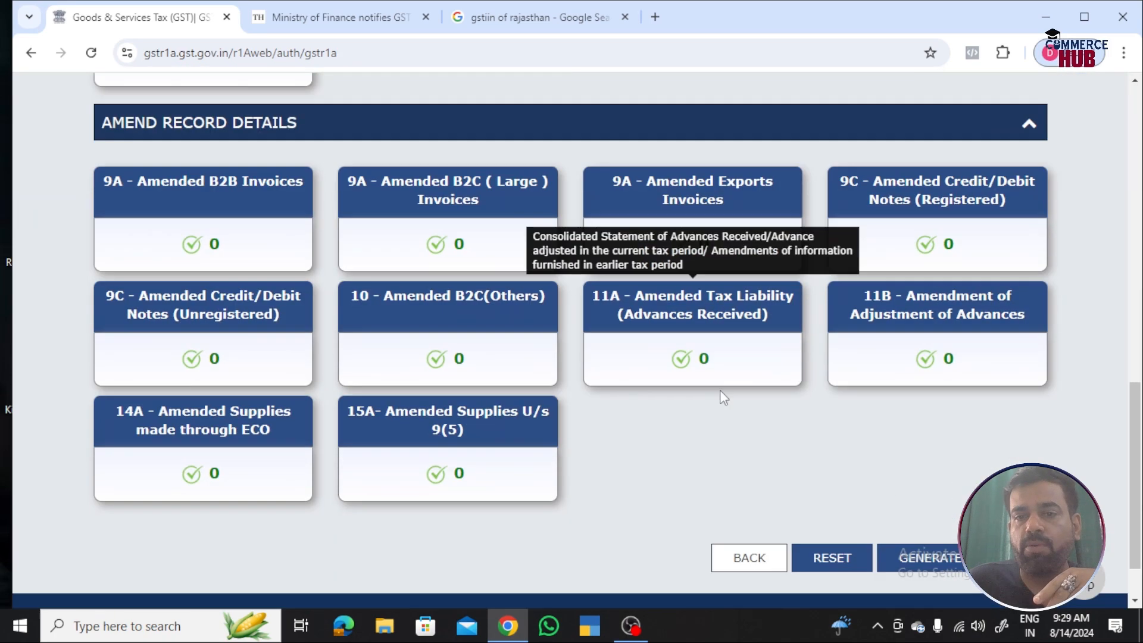
scroll(722, 417, "down", 1)
- Go back to File Returns, search the July returns of Quarter 2, 2024-25, and open the filed GSTR-1 for viewing
left_click(742, 487)
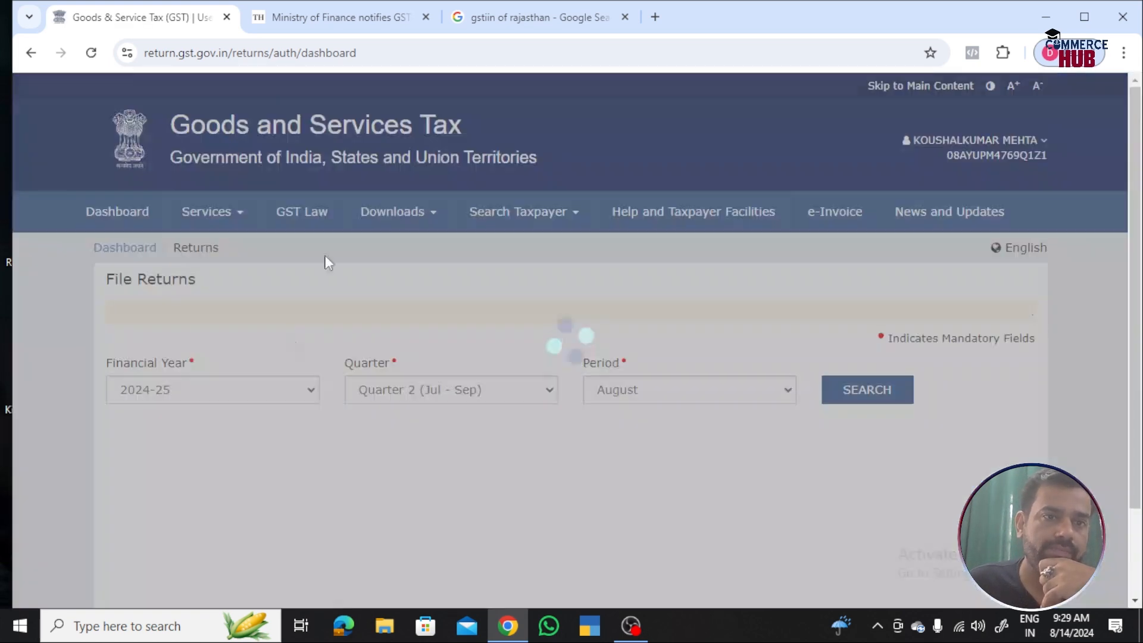
left_click(727, 400)
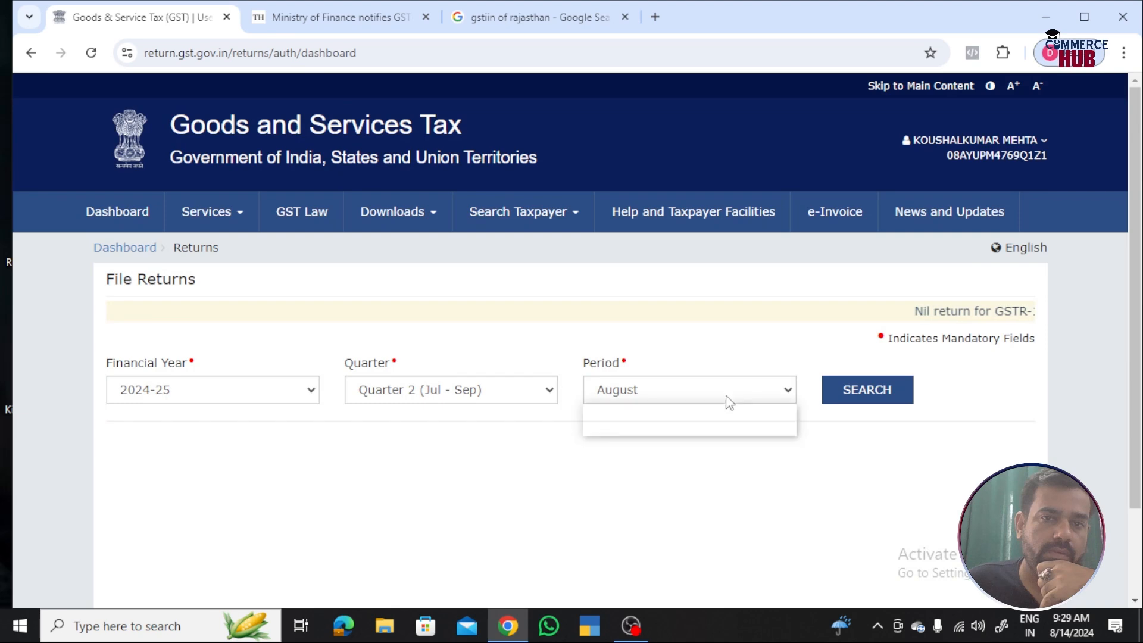
left_click(658, 409)
left_click(854, 389)
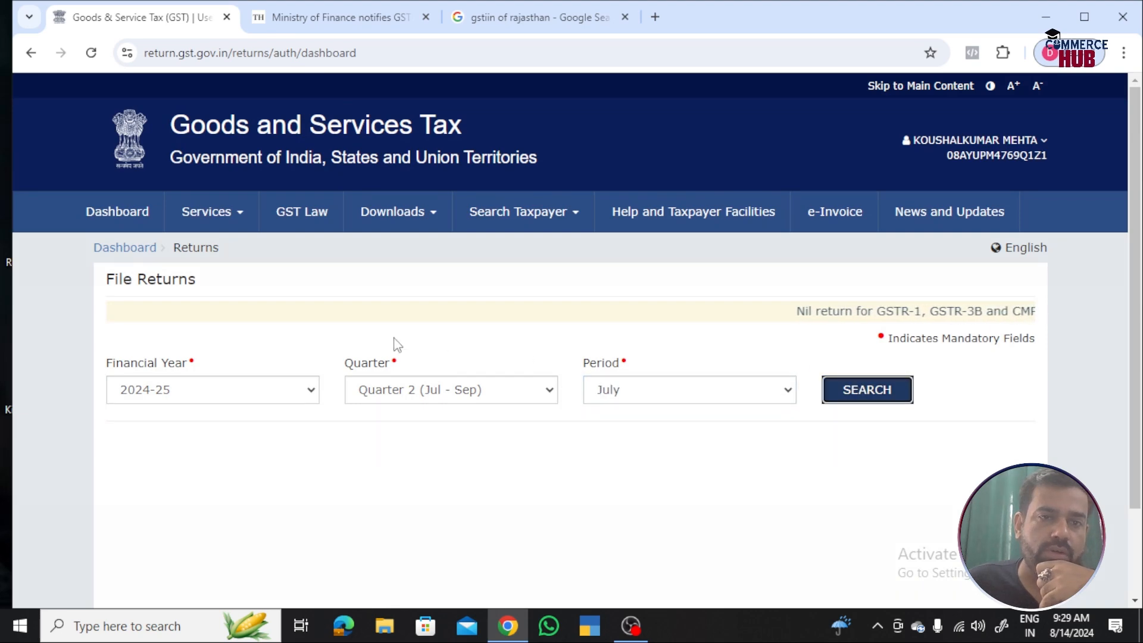
scroll(238, 333, "down", 4)
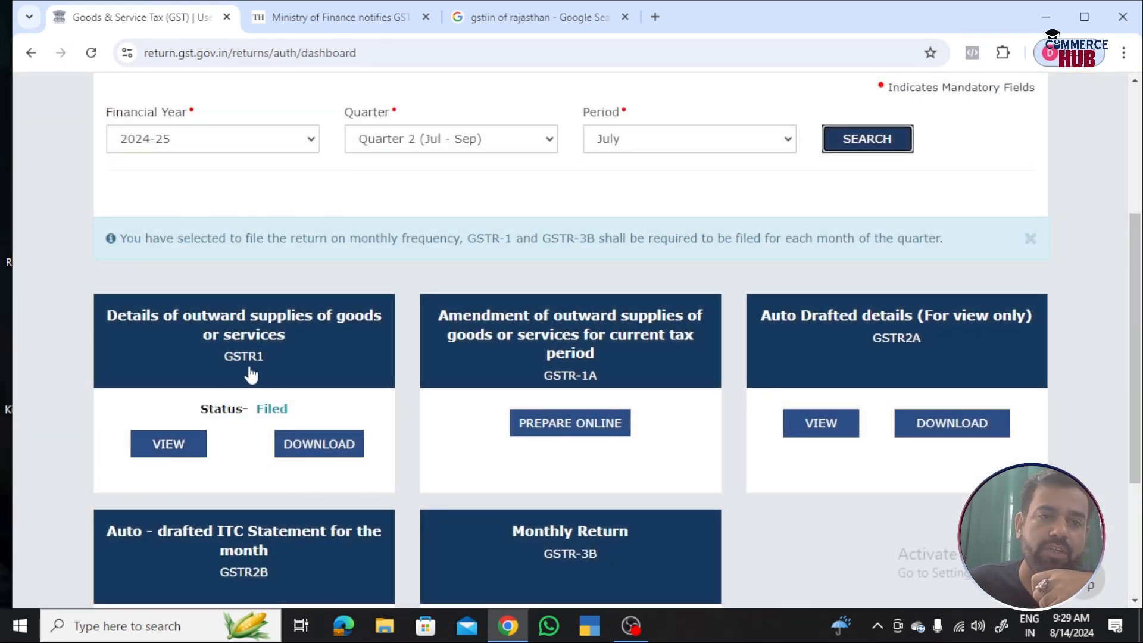
left_click(175, 443)
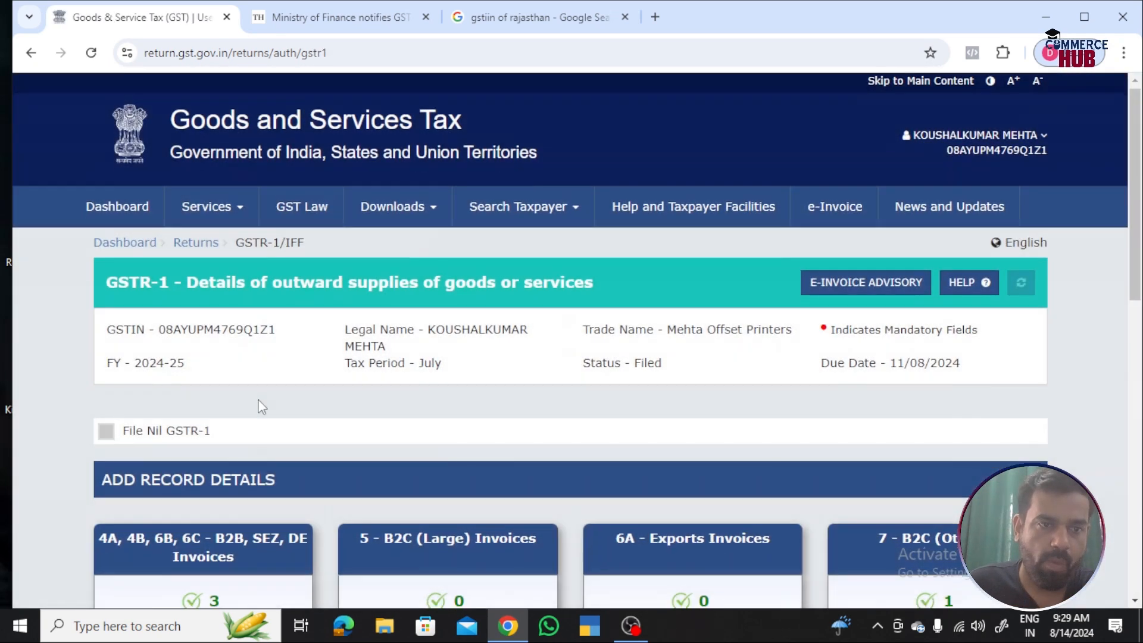
- Open the B2B, SEZ, DE invoices in GSTR-1 and display the processed invoice record of SOJATIA JEWELLERS
scroll(250, 375, "down", 4)
left_click(241, 334)
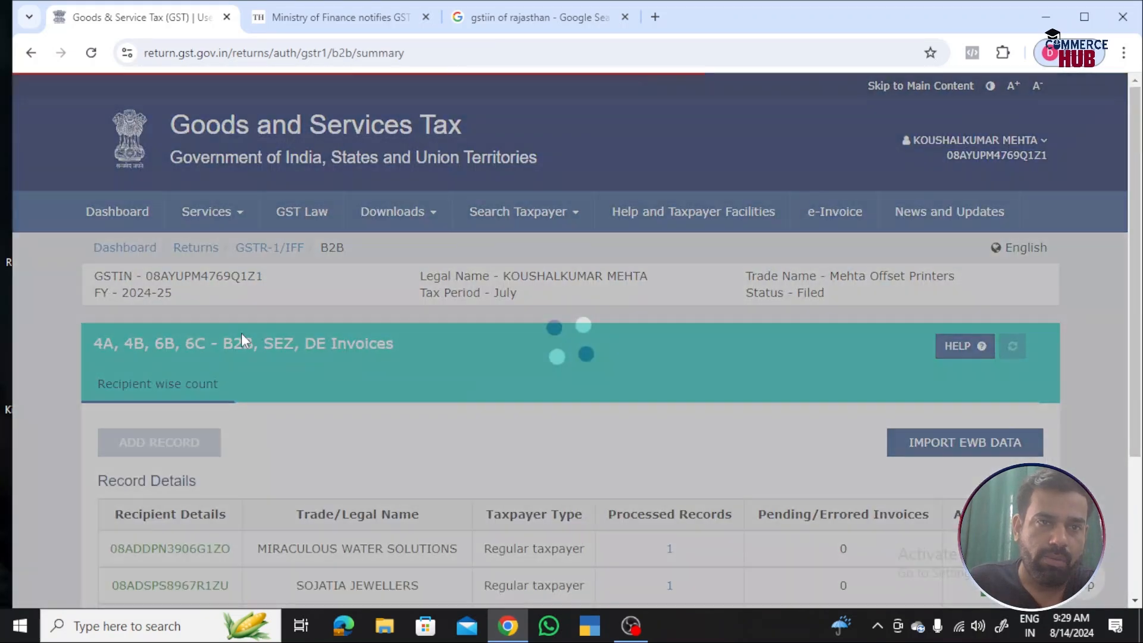
scroll(287, 323, "down", 1)
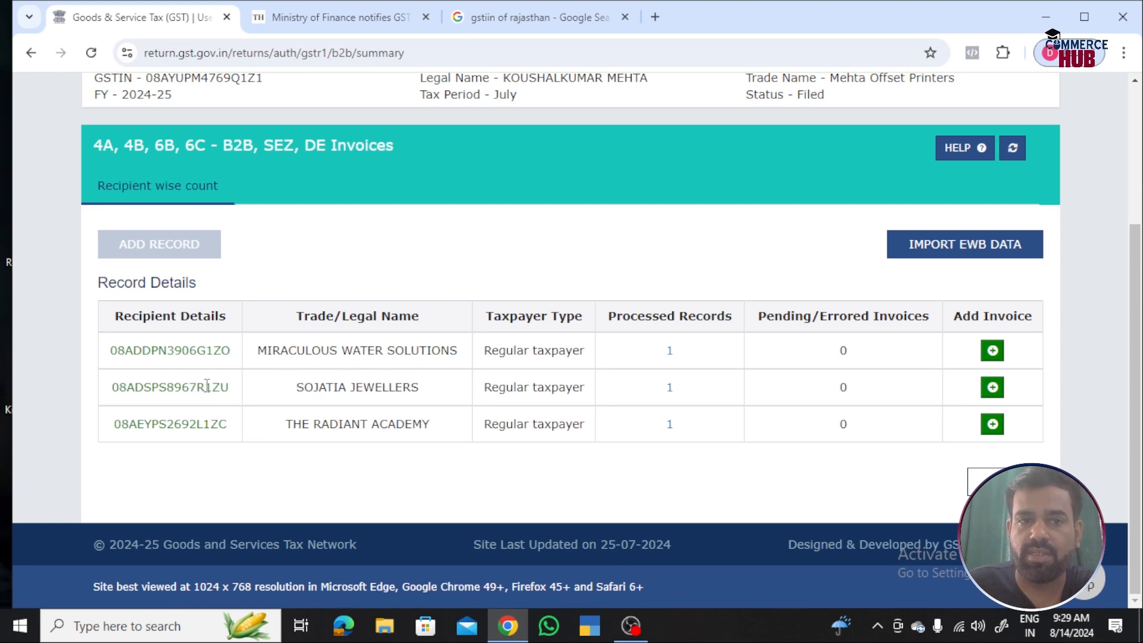
left_click(669, 388)
scroll(549, 363, "down", 3)
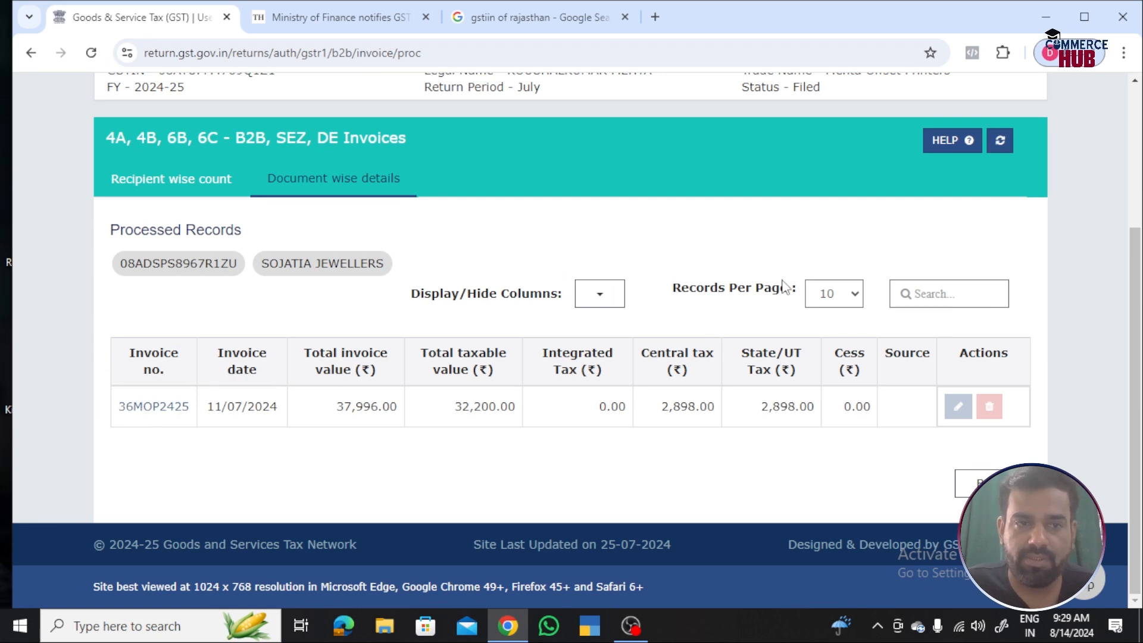
- Launch Paint with a blank canvas using the mspaint command
key("super+r")
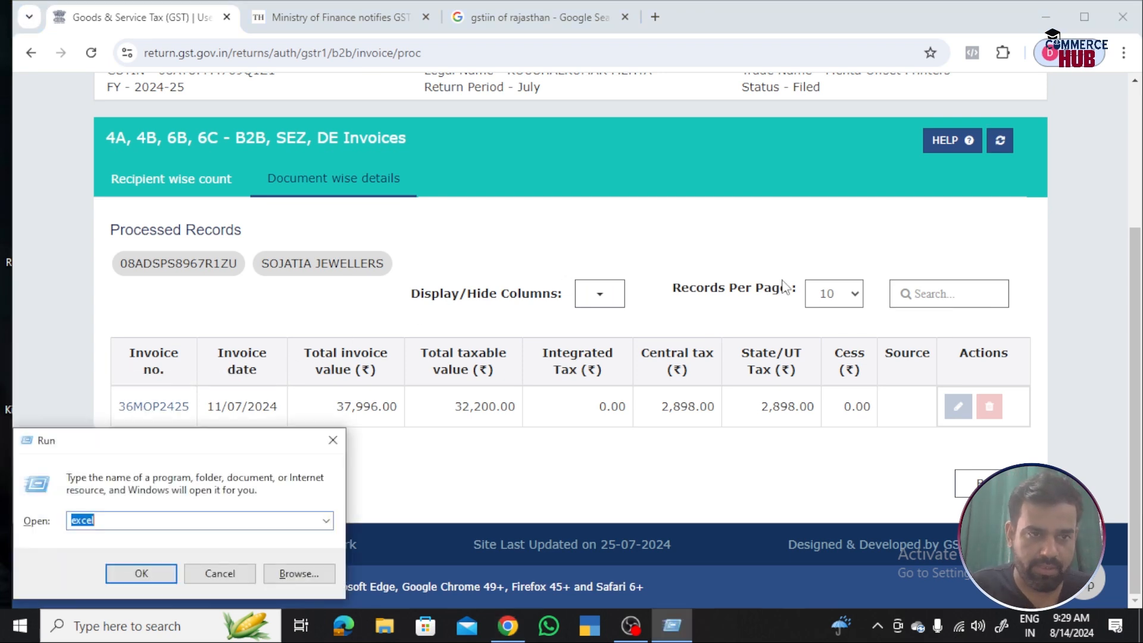
type("notepad")
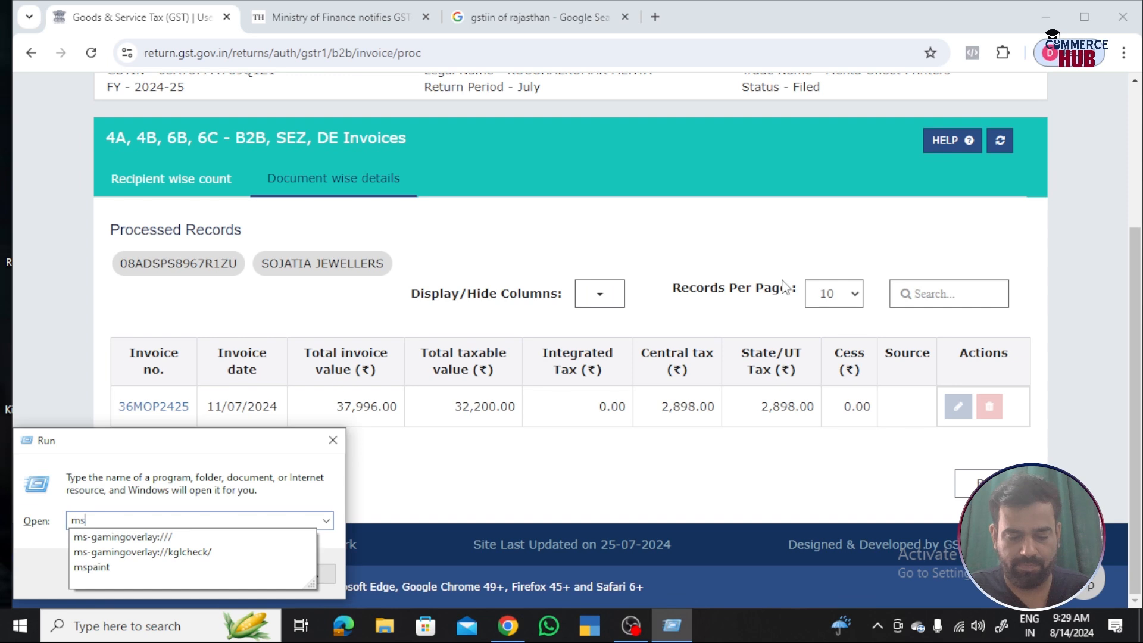
key("Return")
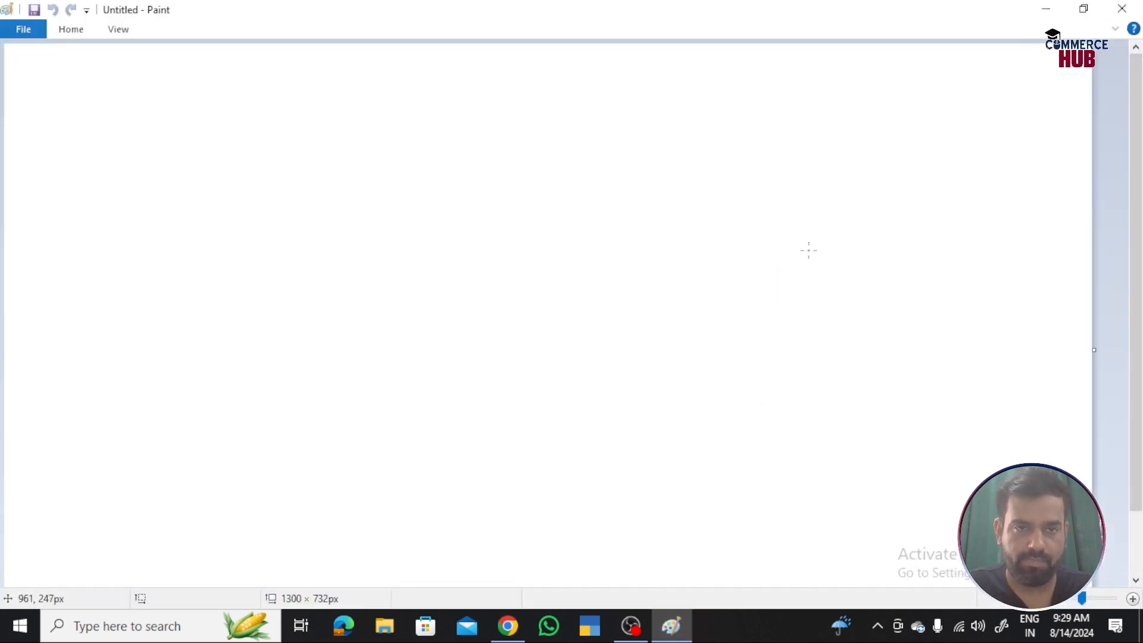
- Capture the SOJATIA JEWELLERS processed invoice page from the browser and paste the screenshot into the blank Paint canvas
key("alt+Tab")
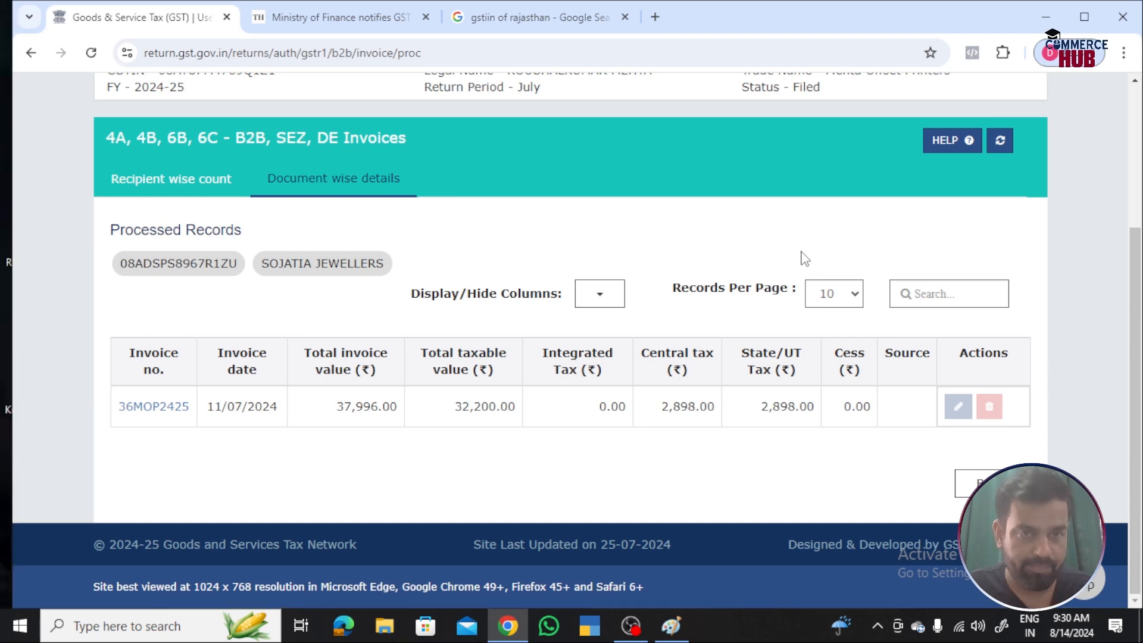
key("alt+Tab")
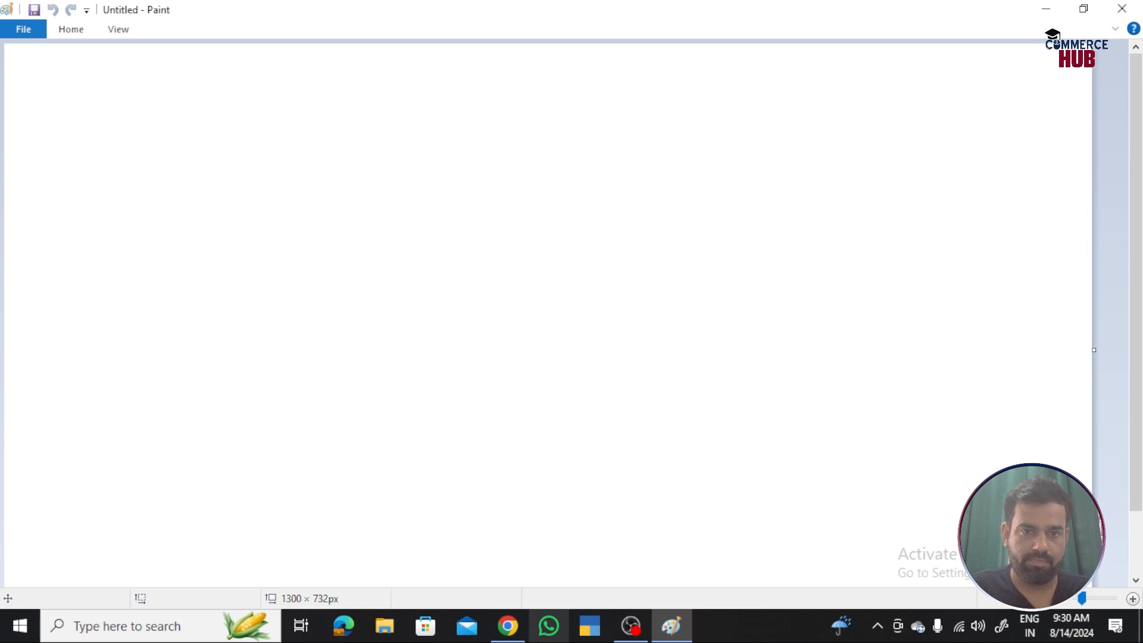
left_click(507, 626)
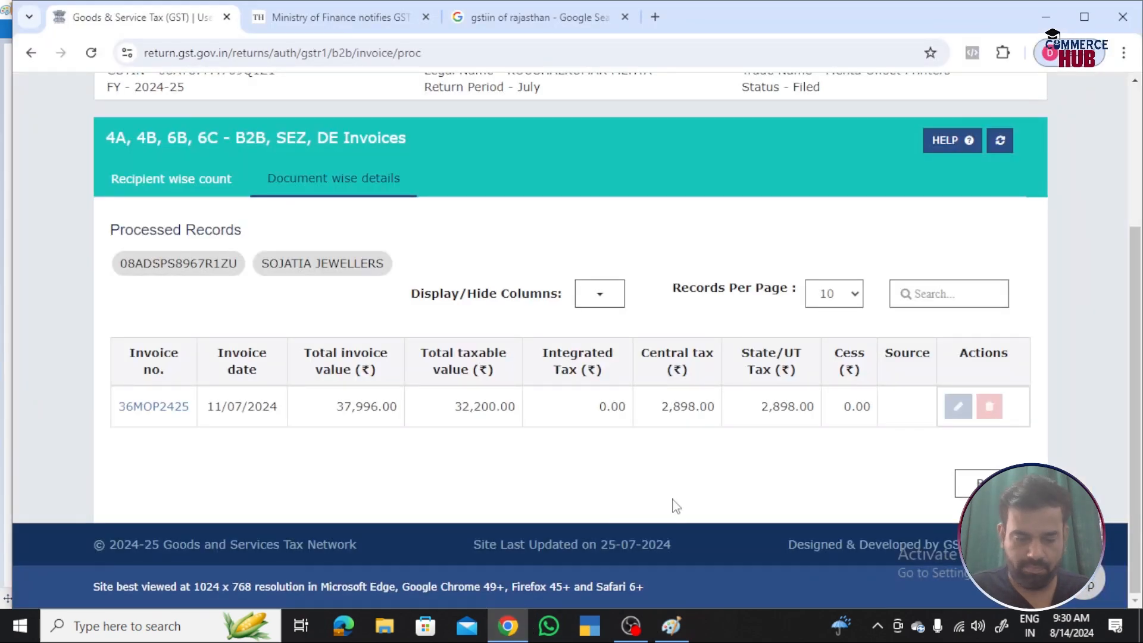
scroll(676, 506, "up", 3)
key("alt+Tab")
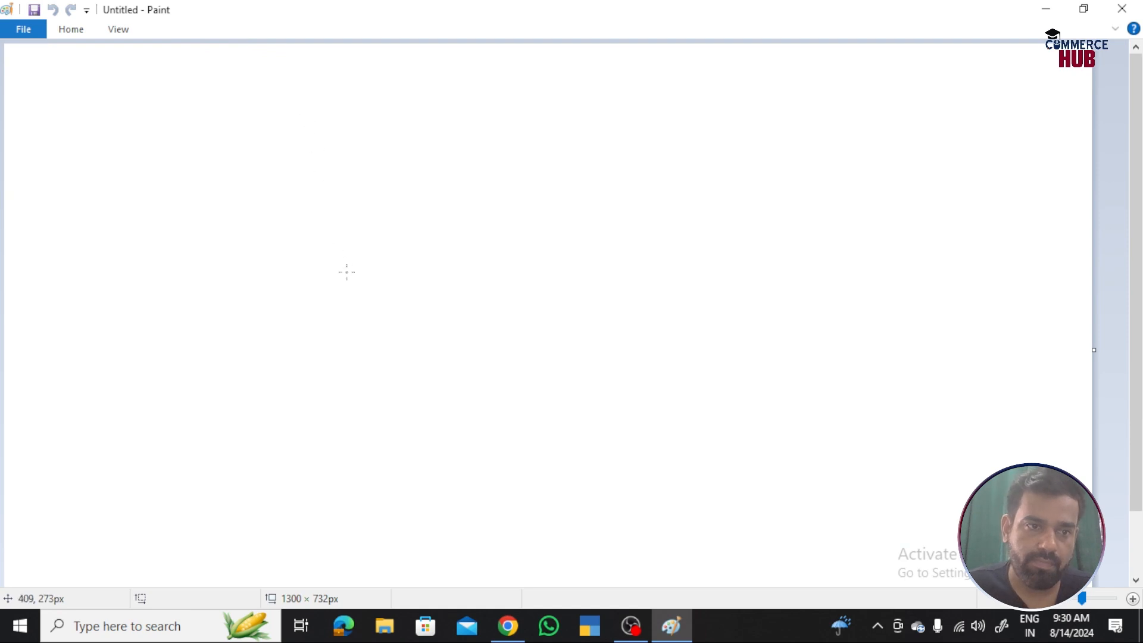
key("alt+Tab")
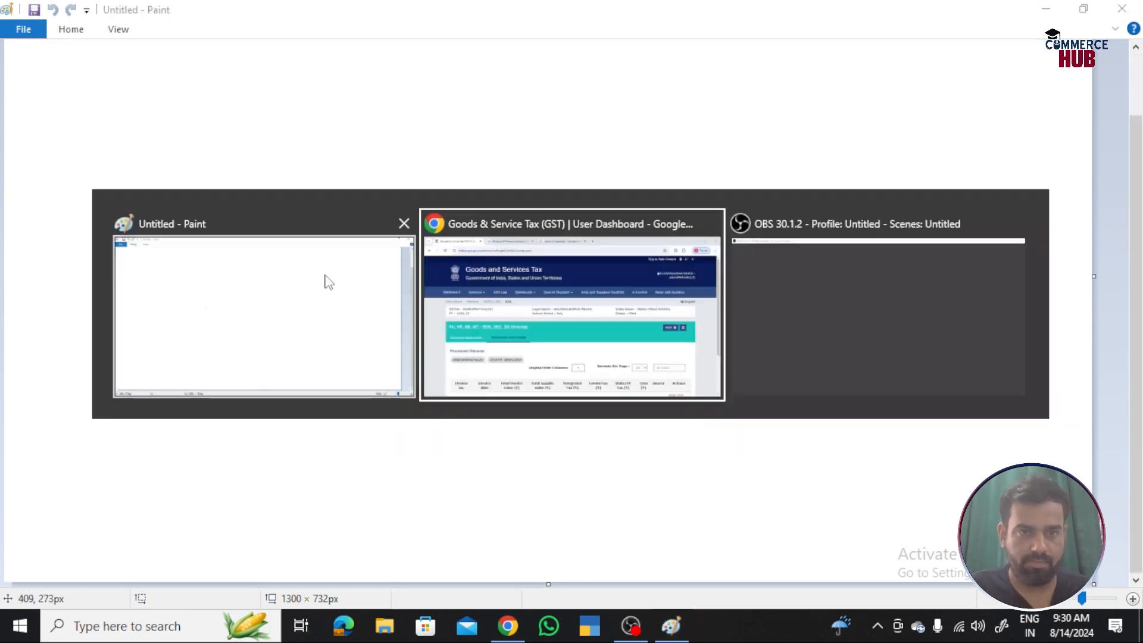
scroll(315, 283, "down", 3)
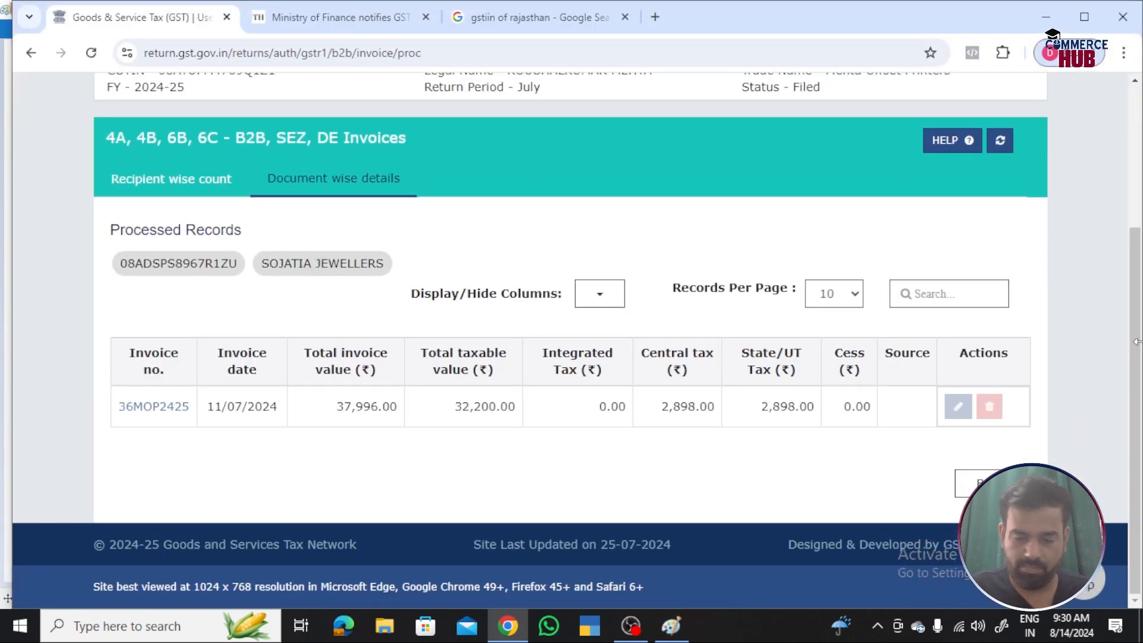
scroll(1137, 341, "up", 3)
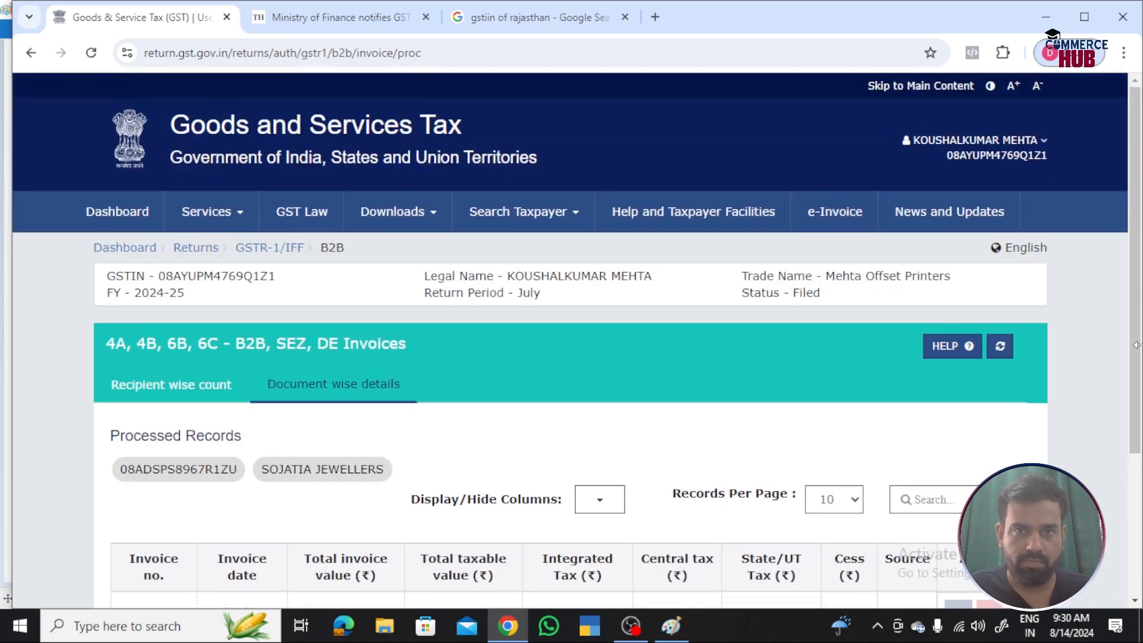
scroll(925, 421, "down", 3)
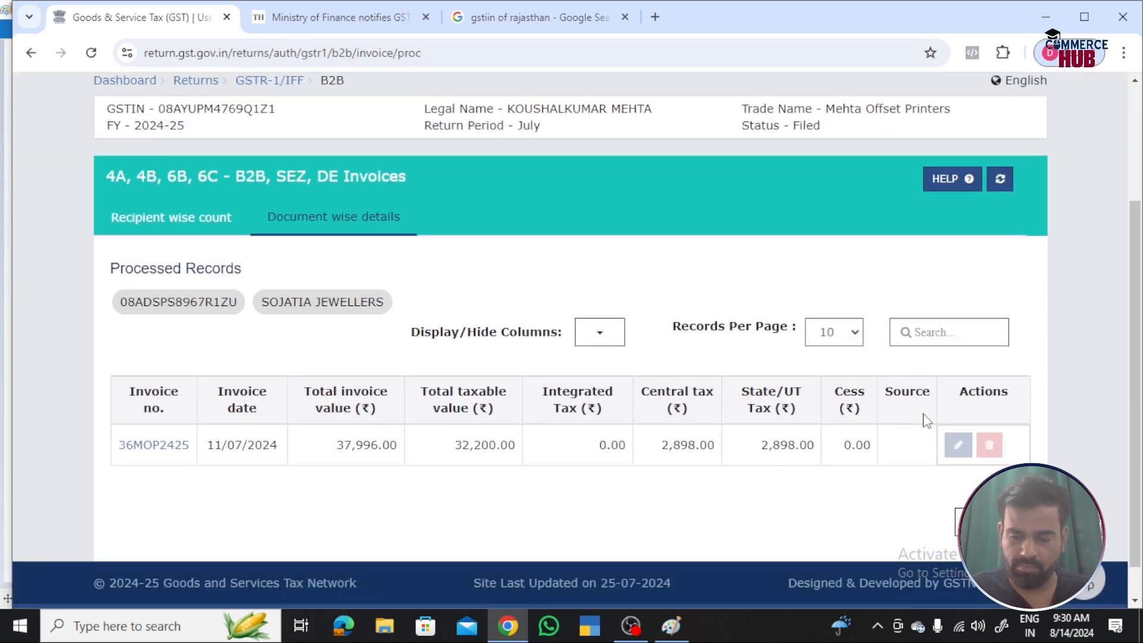
key("alt+Tab")
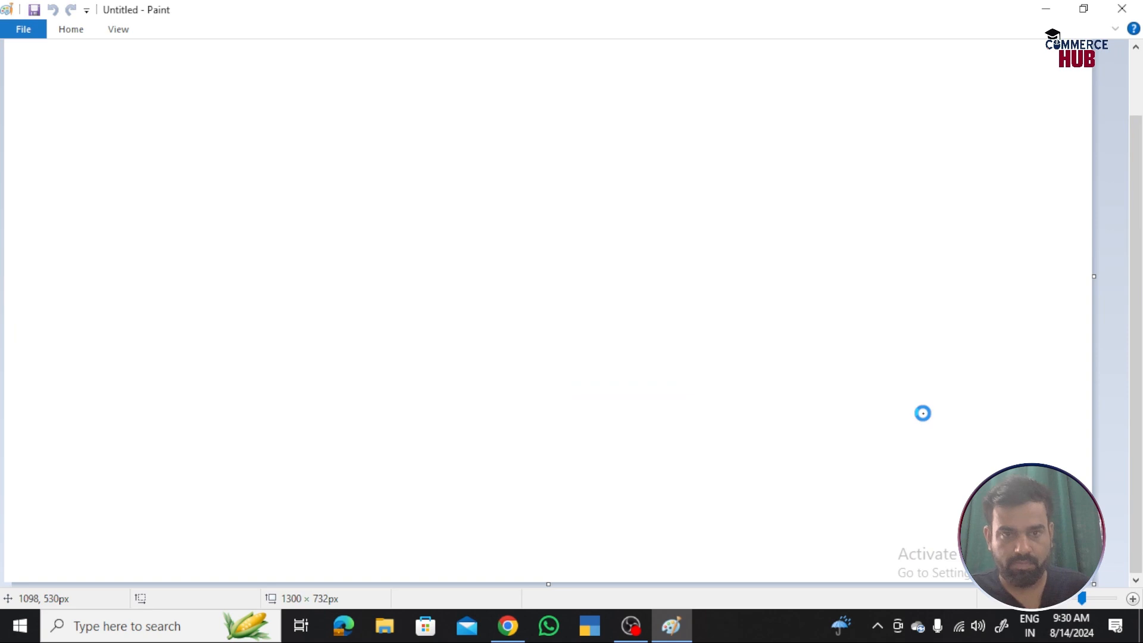
key("ctrl+v")
- Switch back to the GST portal in Chrome and return from the invoice record to the GSTR-1 overview
key("alt+Tab")
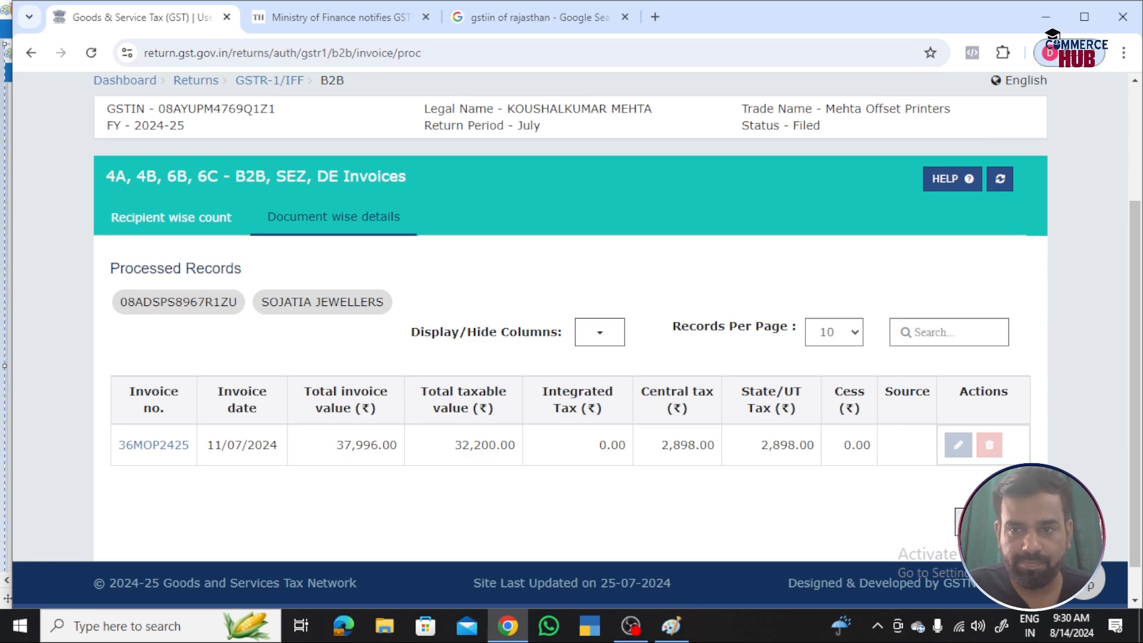
left_click(968, 522)
scroll(699, 391, "down", 3)
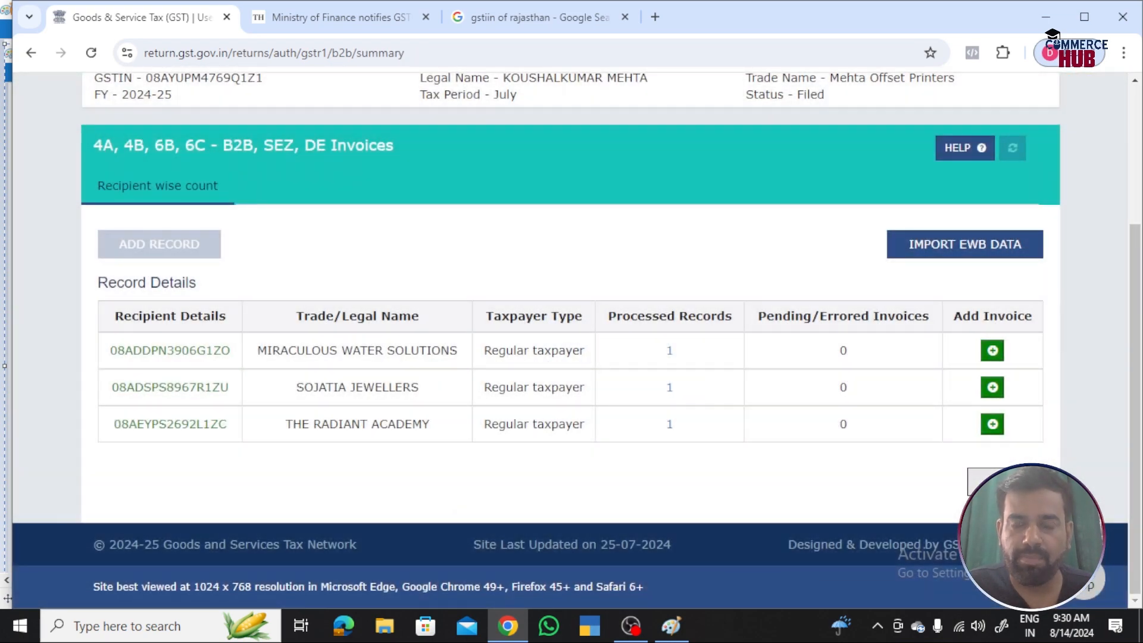
left_click(1004, 482)
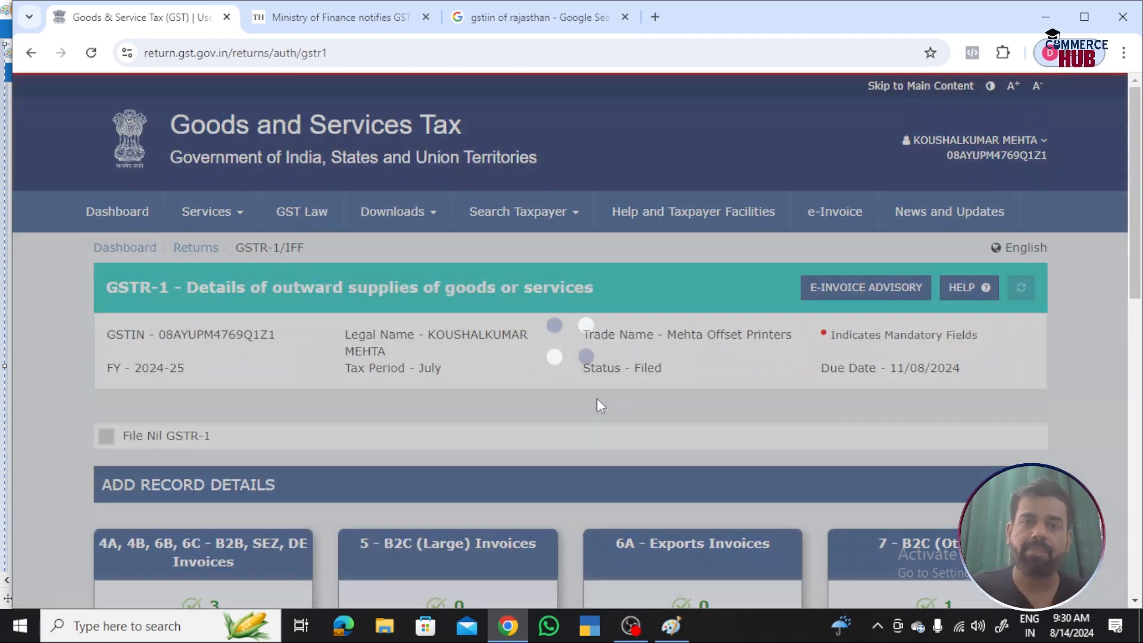
- Leave the GSTR-1 overview for the File Returns page and search the returns for the July period
scroll(597, 396, "down", 5)
scroll(611, 400, "down", 4)
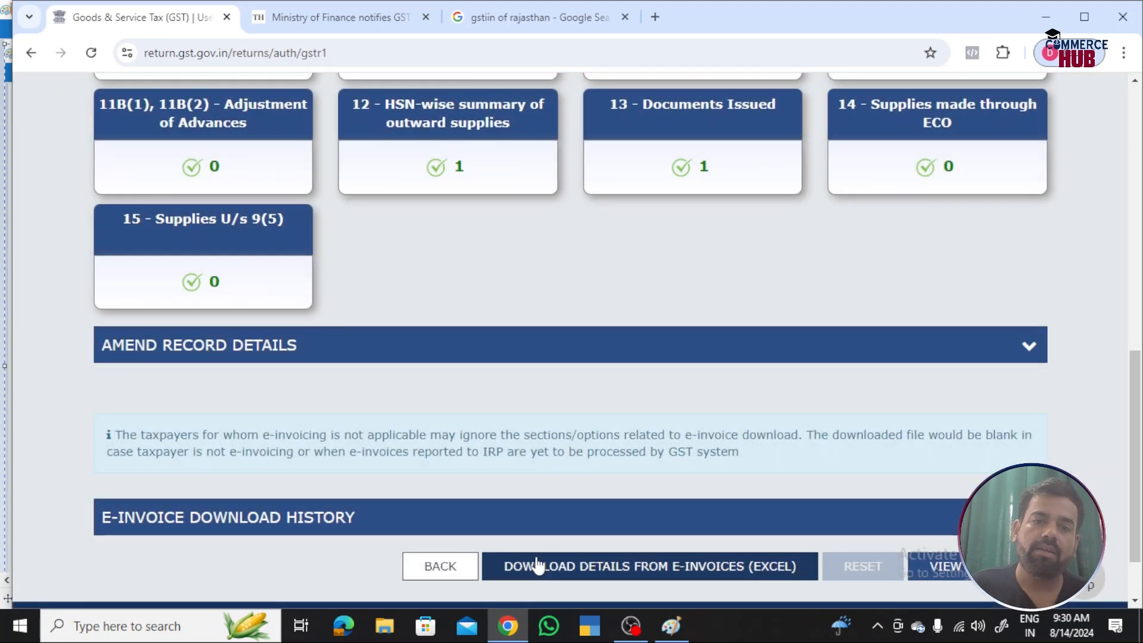
left_click(441, 567)
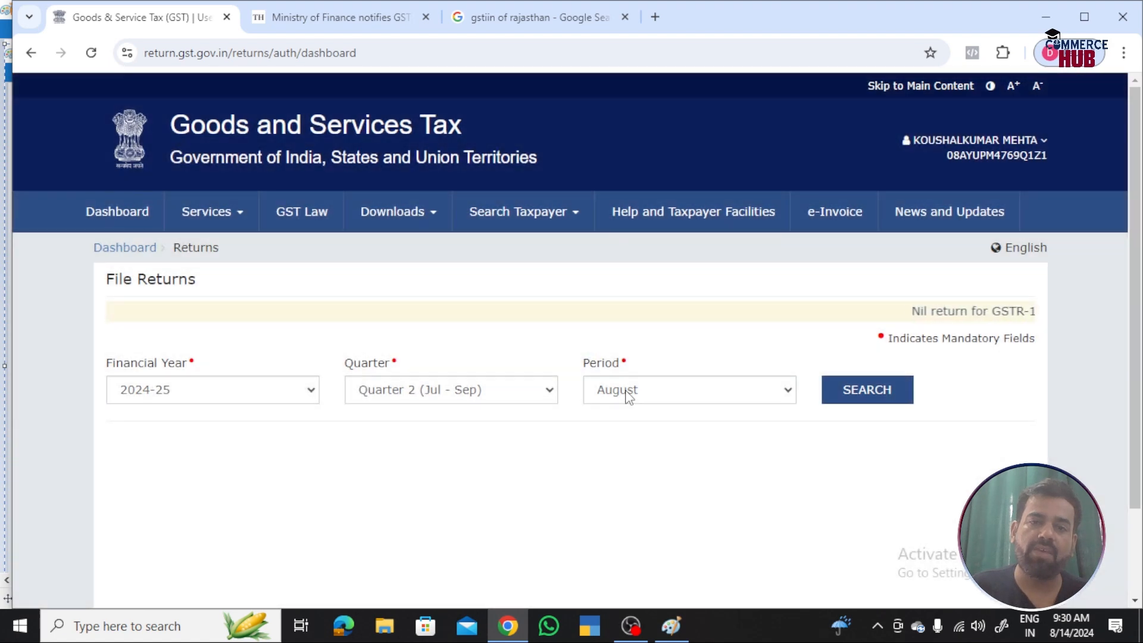
left_click(630, 390)
left_click(643, 410)
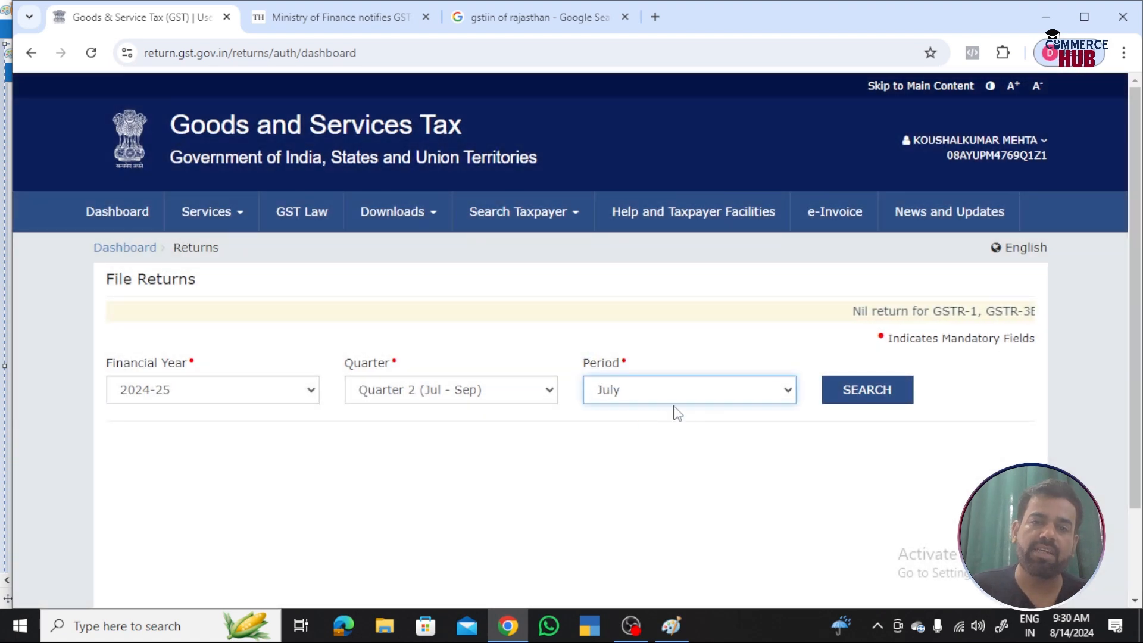
left_click(850, 393)
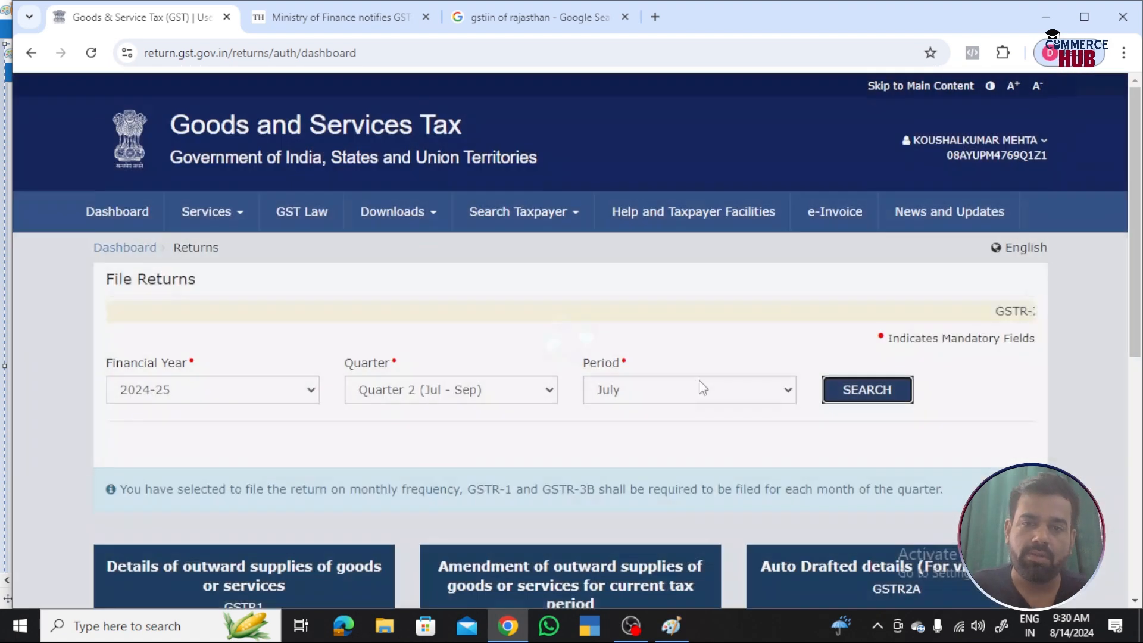
- Open GSTR-1A for online preparation and go to 9A - Amended B2B Invoices under its amend record details
scroll(577, 398, "down", 5)
left_click(584, 340)
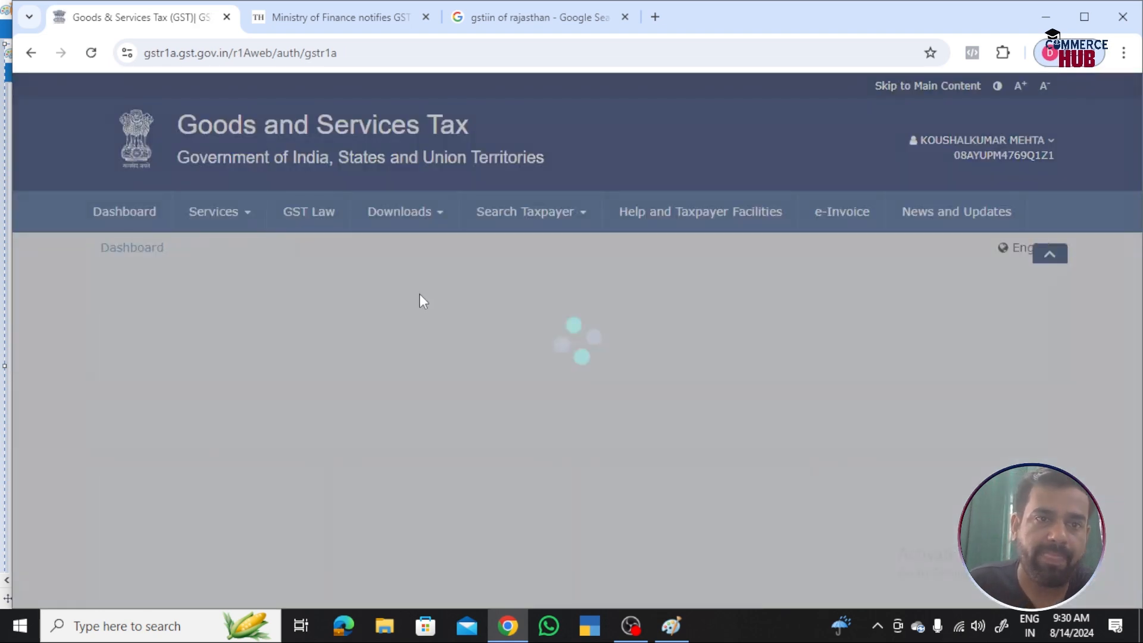
scroll(395, 324, "down", 10)
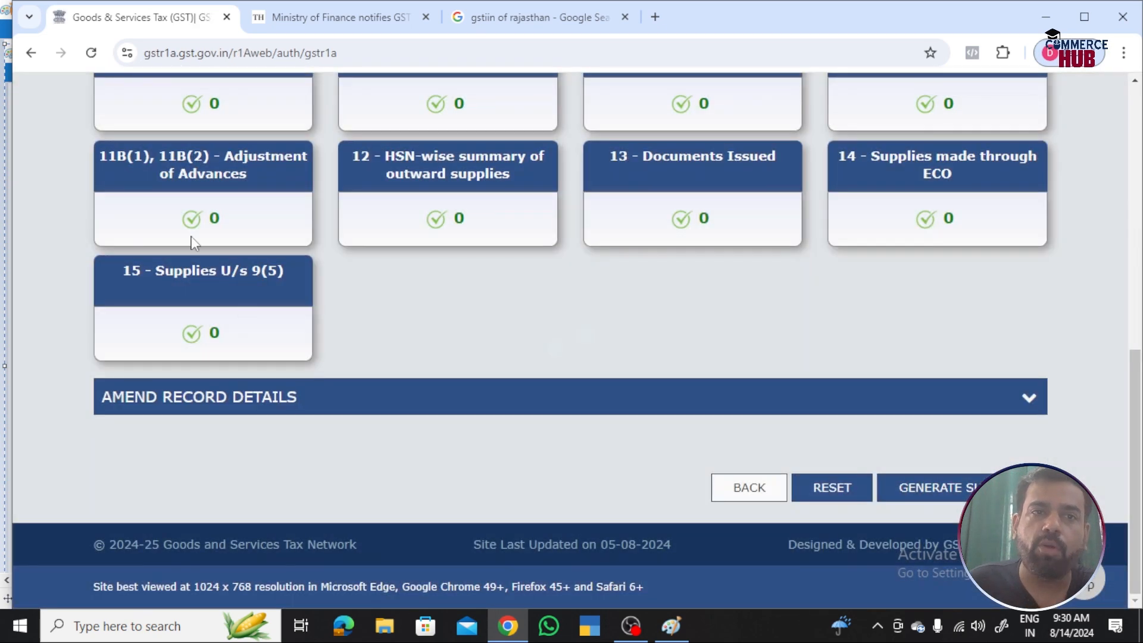
scroll(192, 241, "up", 4)
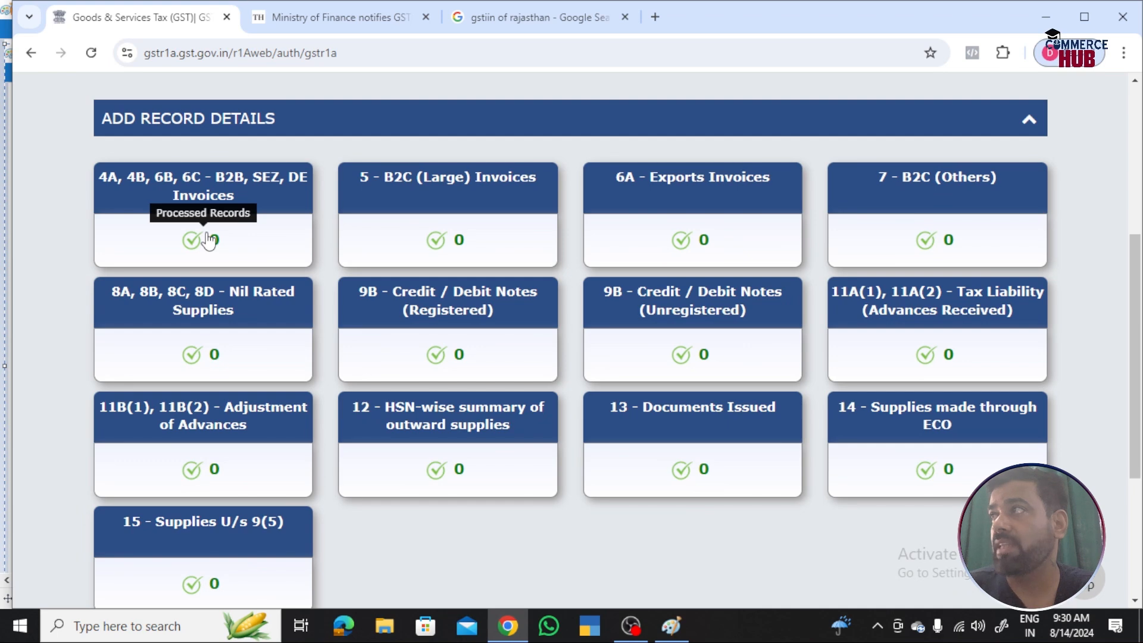
scroll(210, 240, "down", 4)
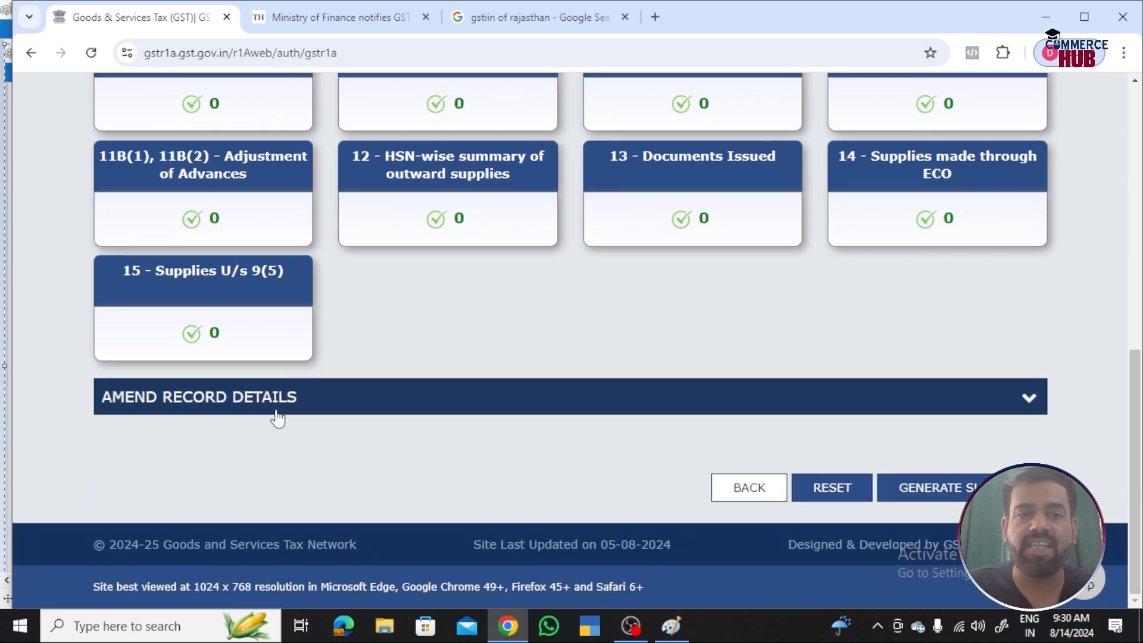
left_click(475, 414)
scroll(472, 409, "down", 4)
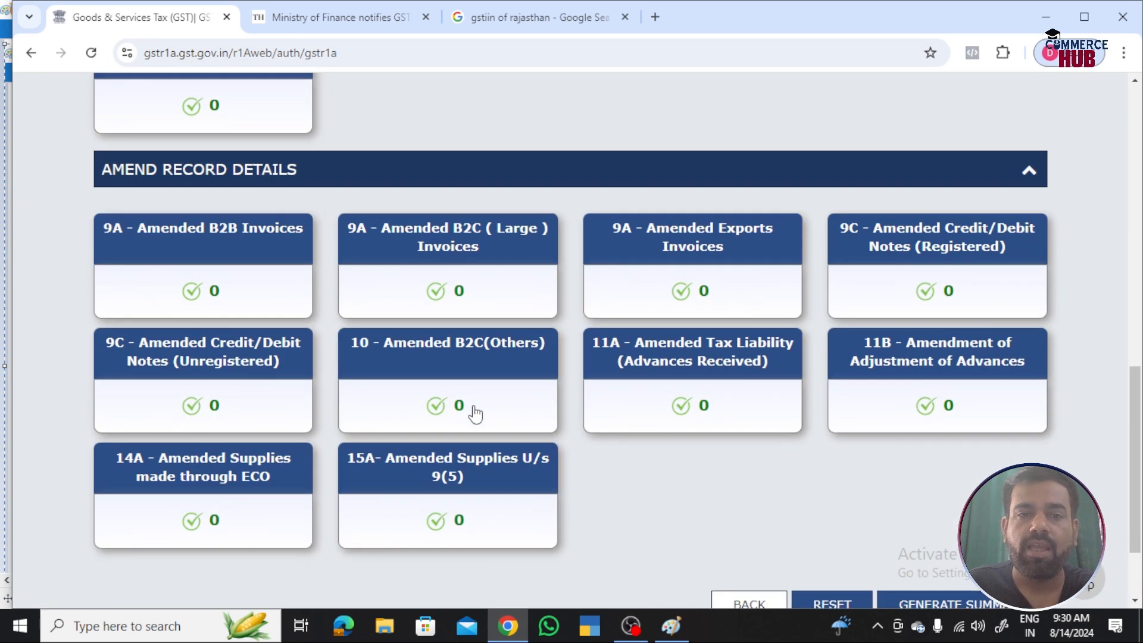
left_click(219, 230)
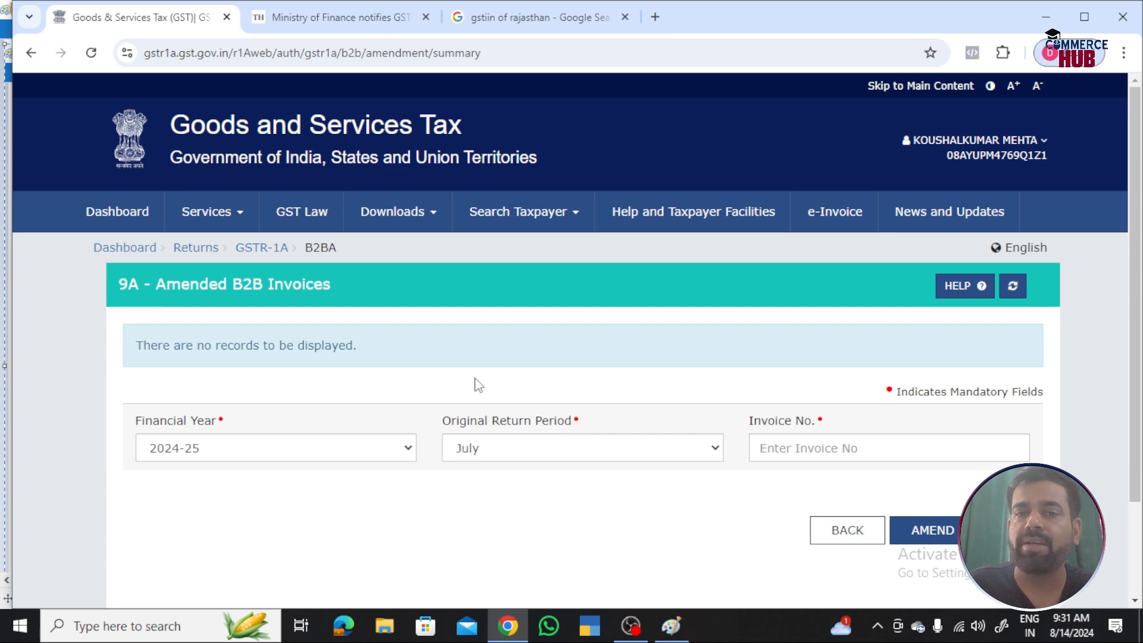
- Look up invoice number 36MOP2425 in the Paint screenshot, enter it for the July 2024-25 period, and open the record for amendment
left_click(764, 449)
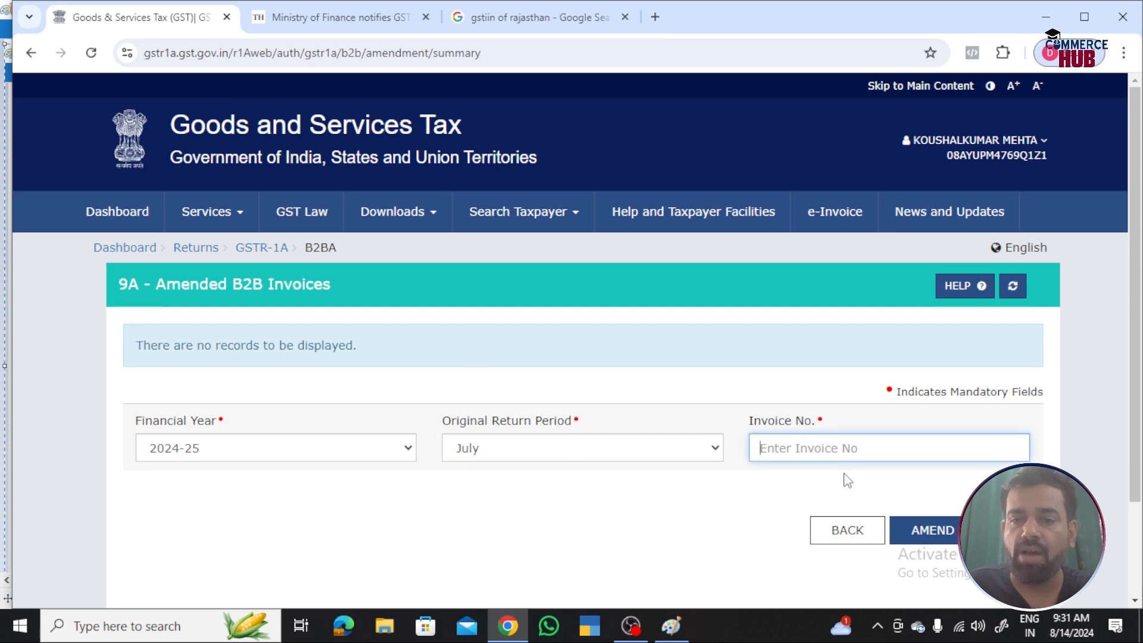
key("alt+Tab")
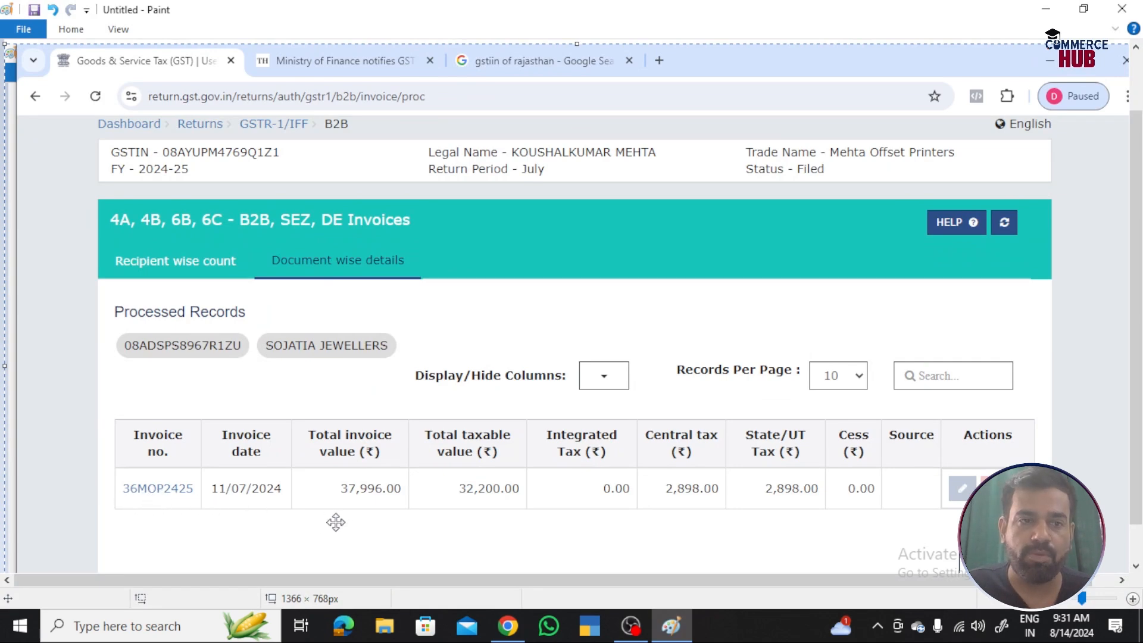
key("alt+Tab")
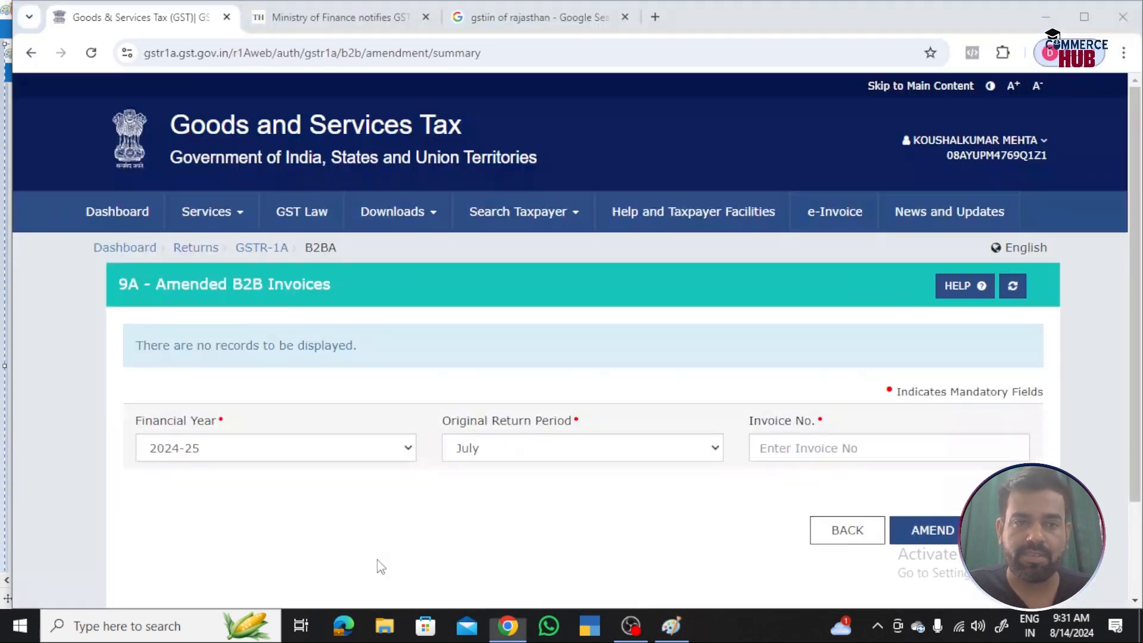
type("36MOP2425")
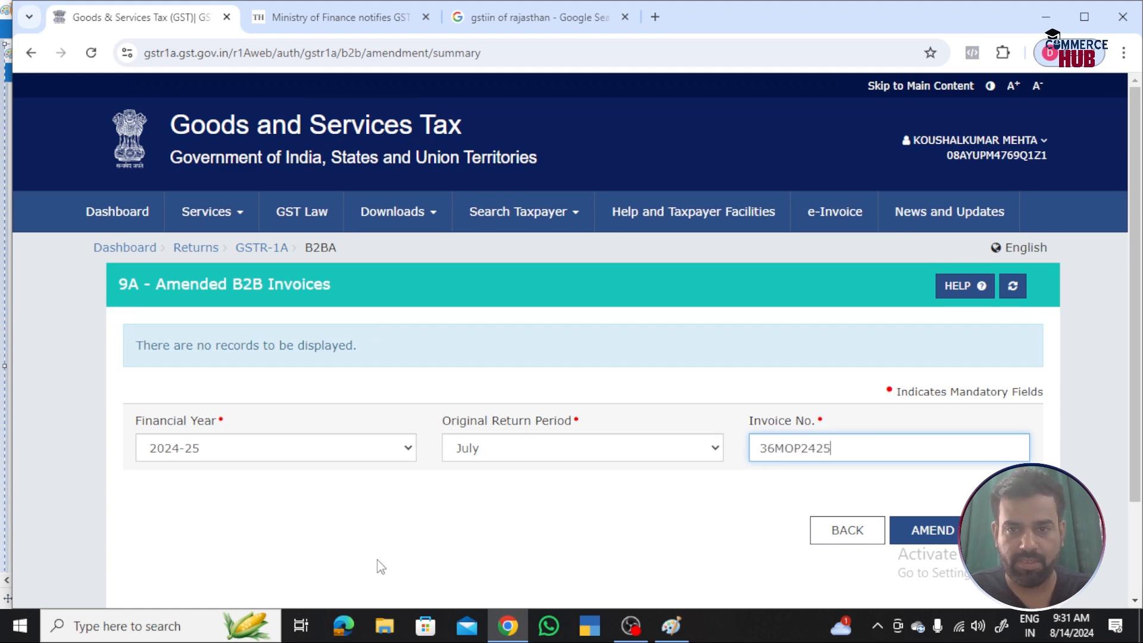
scroll(469, 434, "down", 2)
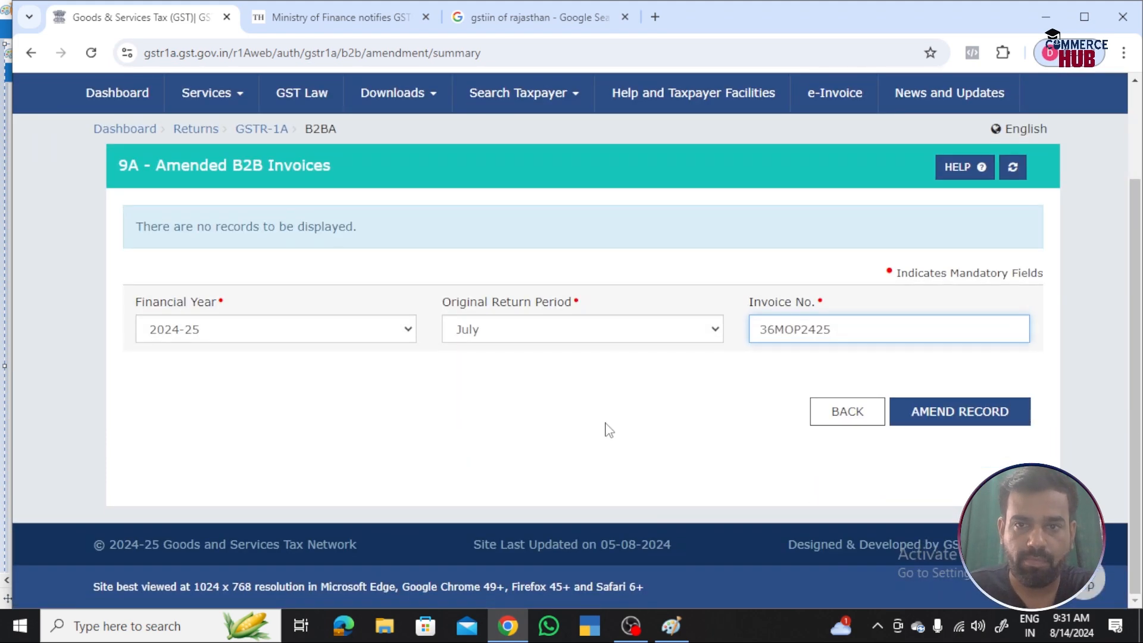
left_click(606, 424)
left_click(942, 416)
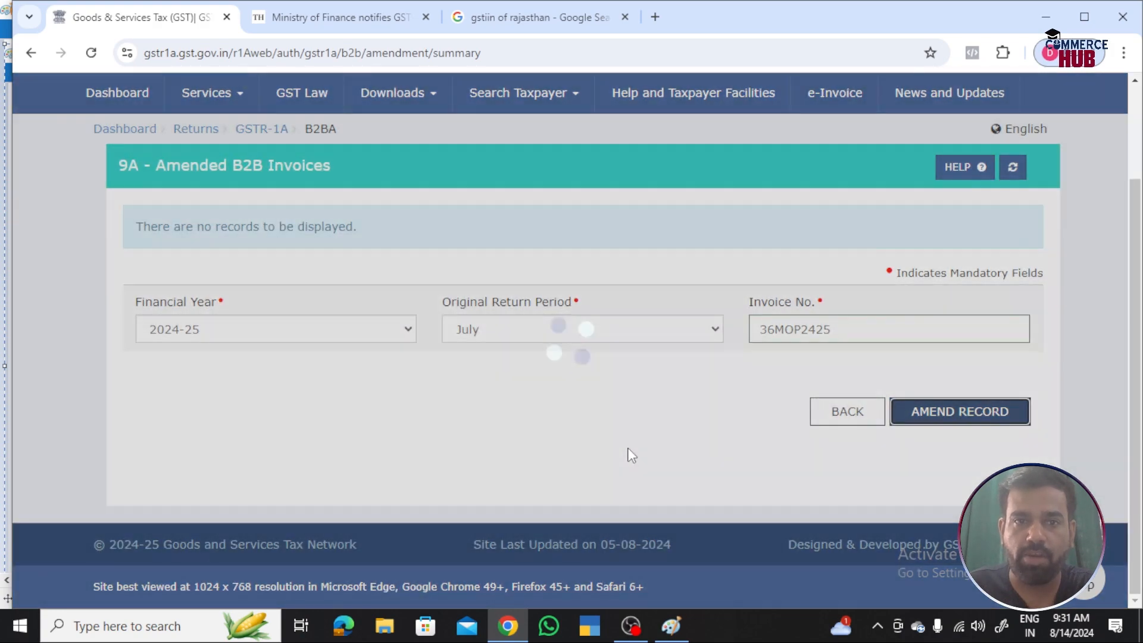
- Enter 37MOP2425 as the Revised Invoice No. in the SOJATIA JEWELLERS amendment form
scroll(631, 455, "down", 4)
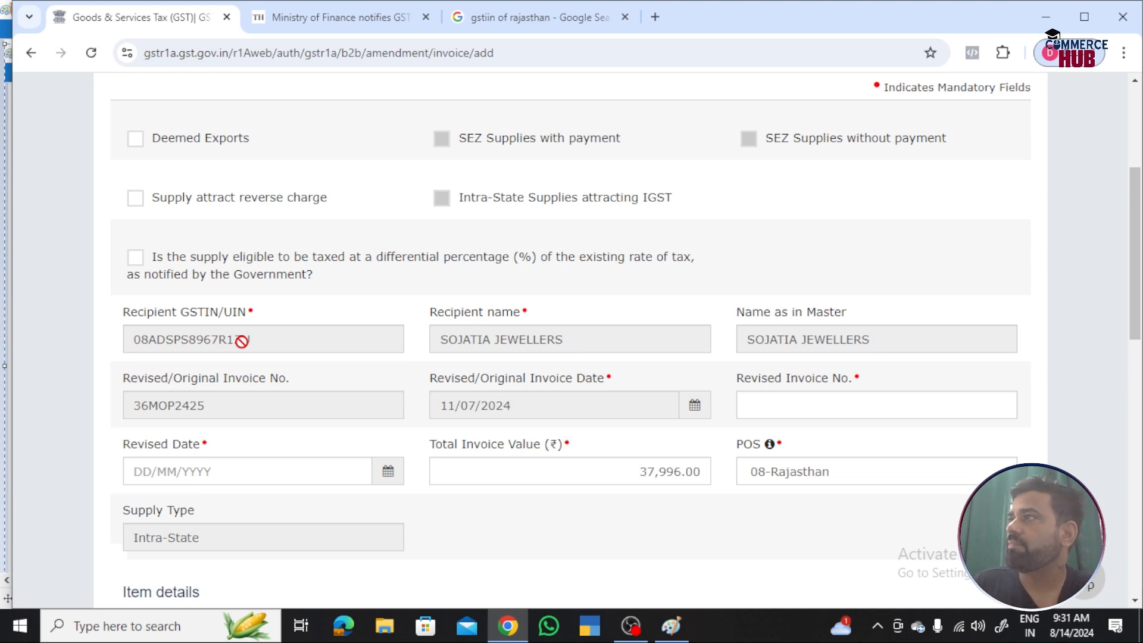
scroll(241, 341, "down", 1)
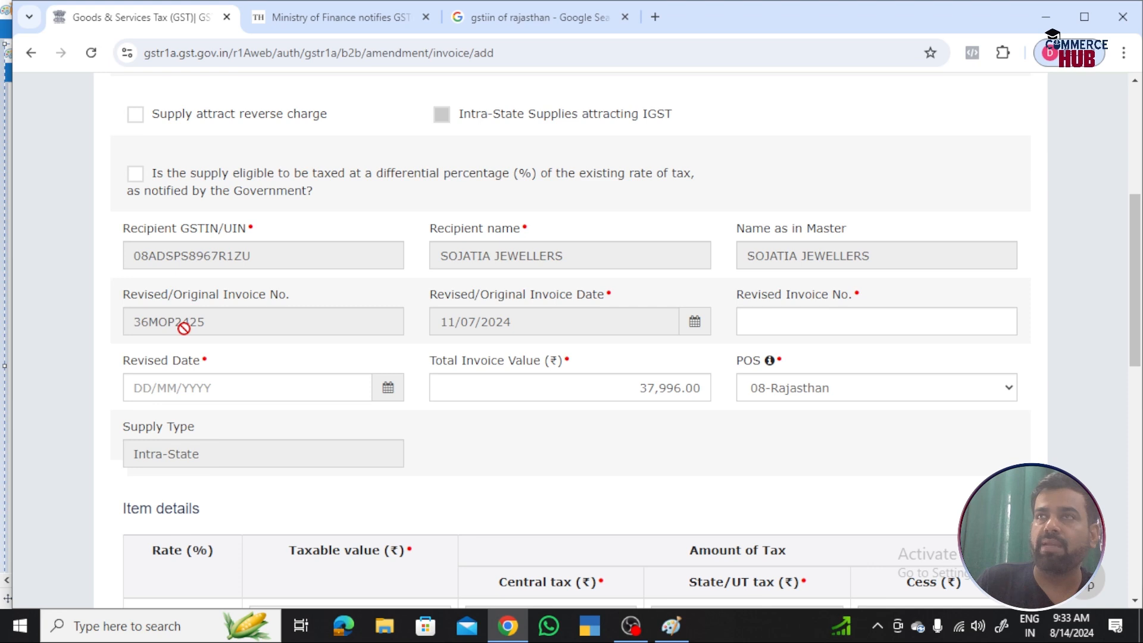
left_click(790, 322)
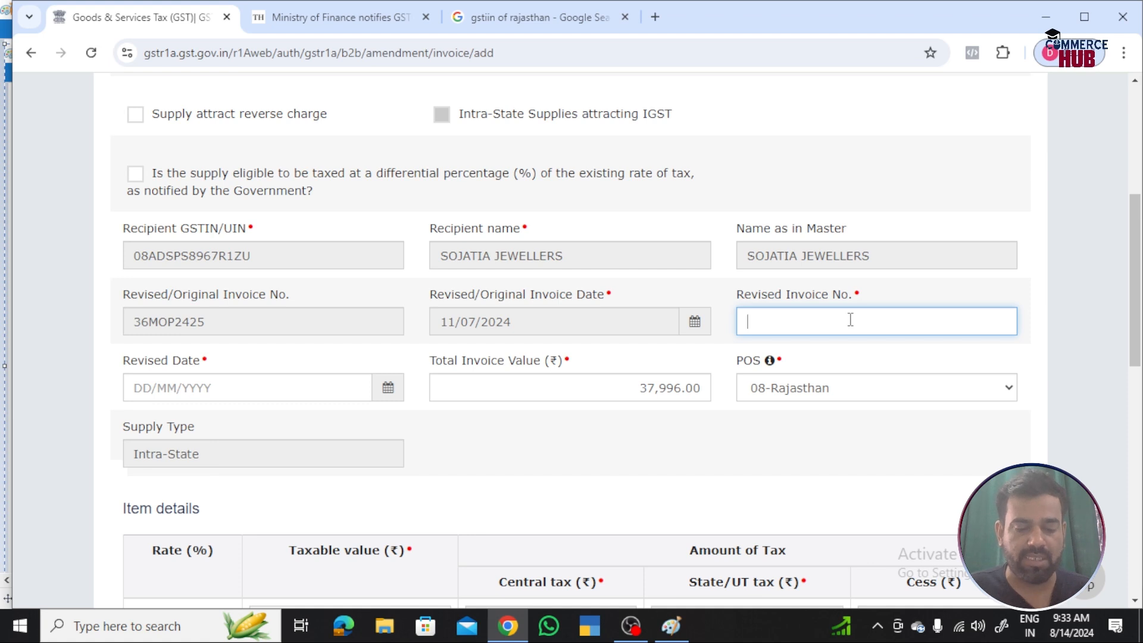
type("37")
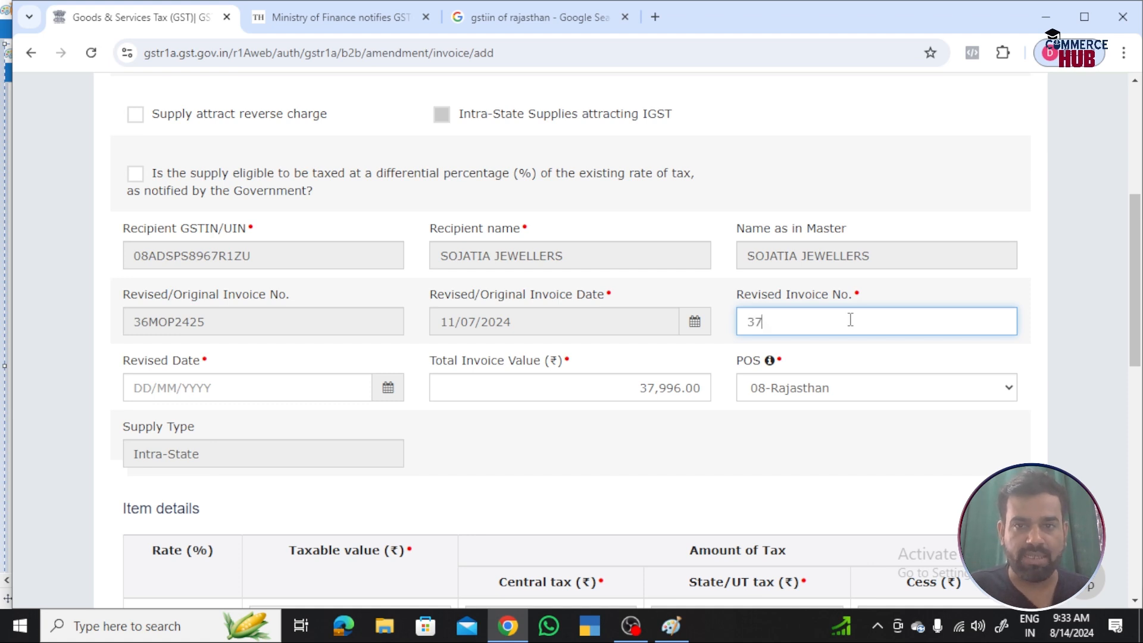
type("MOP")
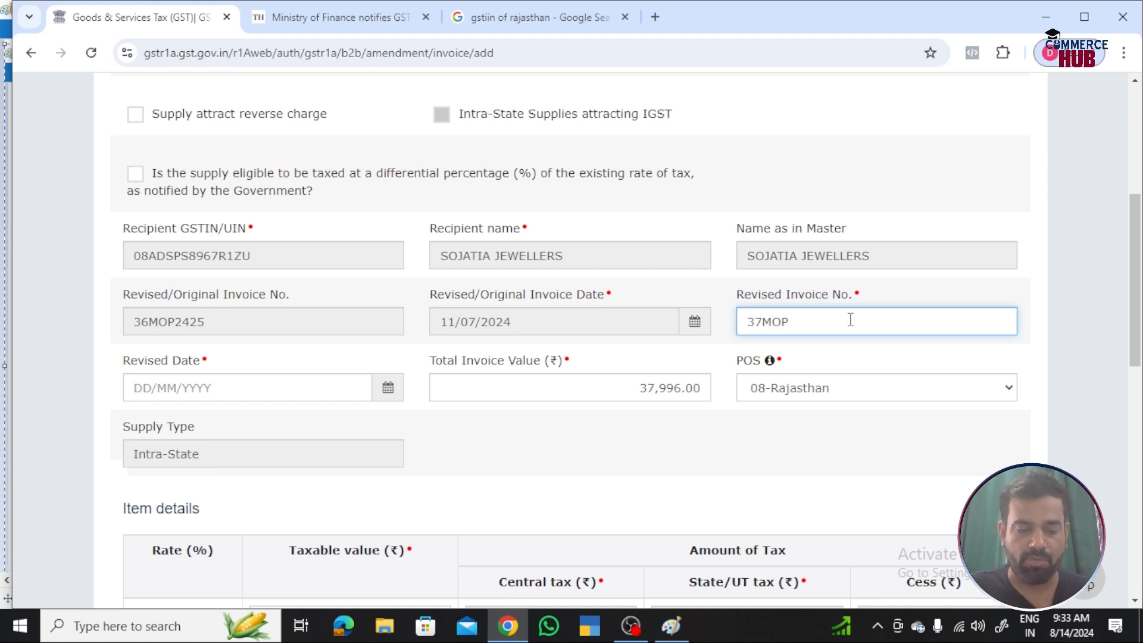
type("2425")
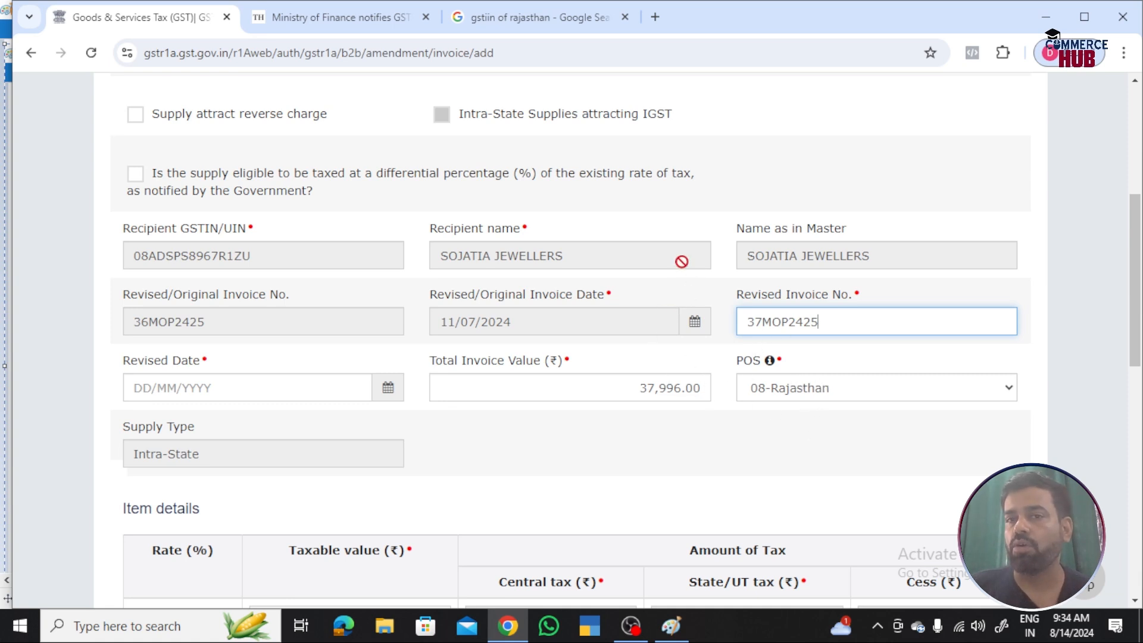
- Review the invoice's rate-wise item details and go back to the GSTR-1A overview without saving the amendment
scroll(681, 260, "down", 2)
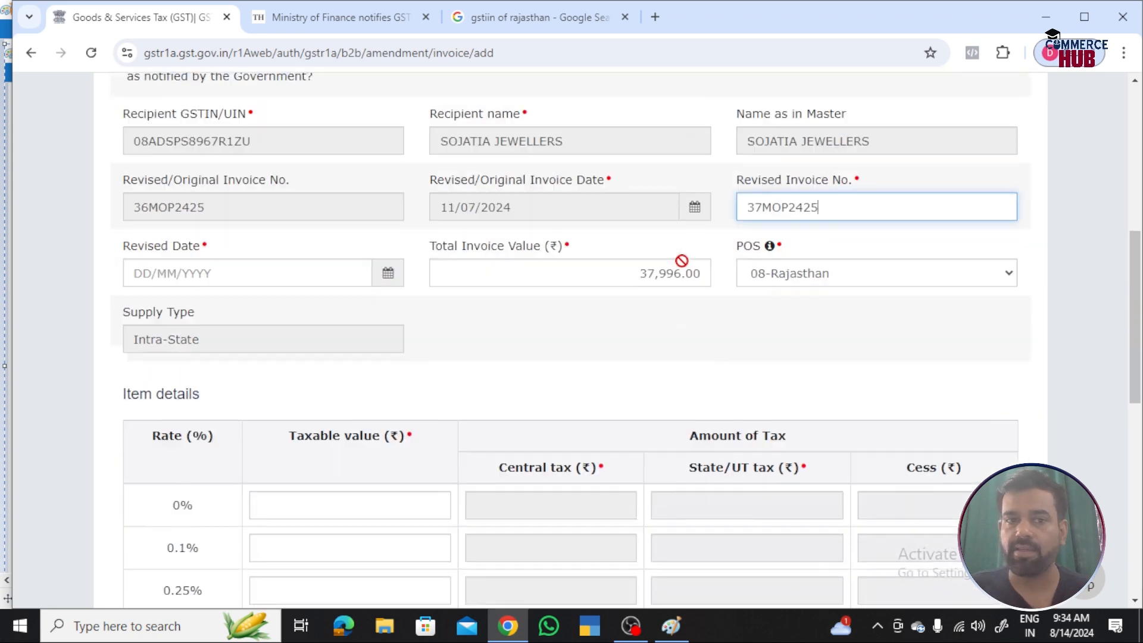
scroll(378, 388, "down", 6)
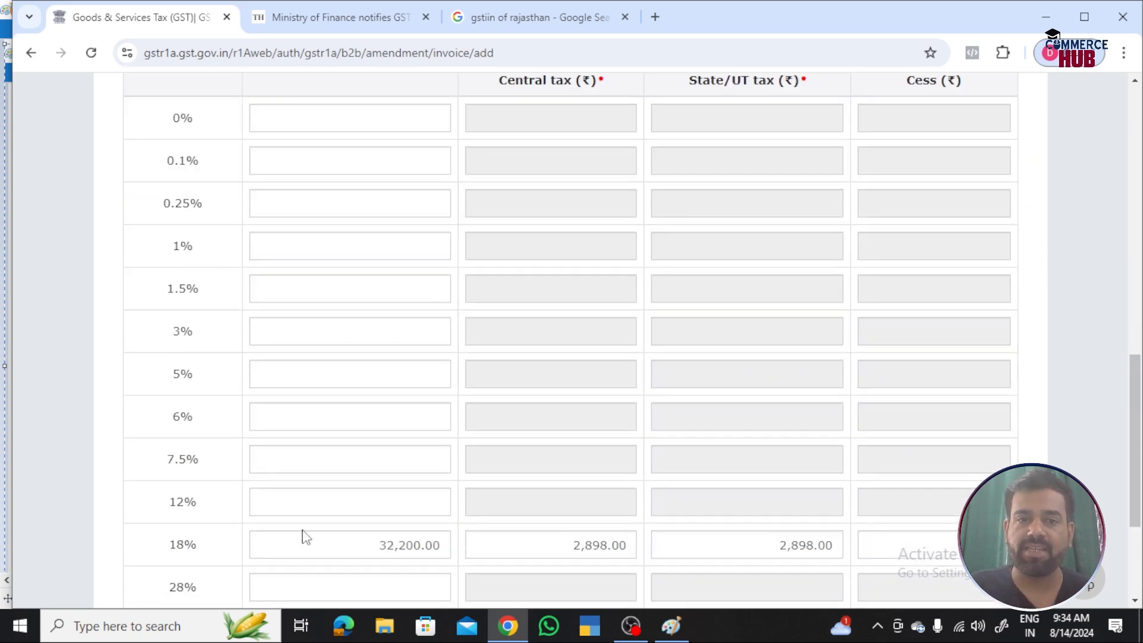
scroll(430, 531, "down", 3)
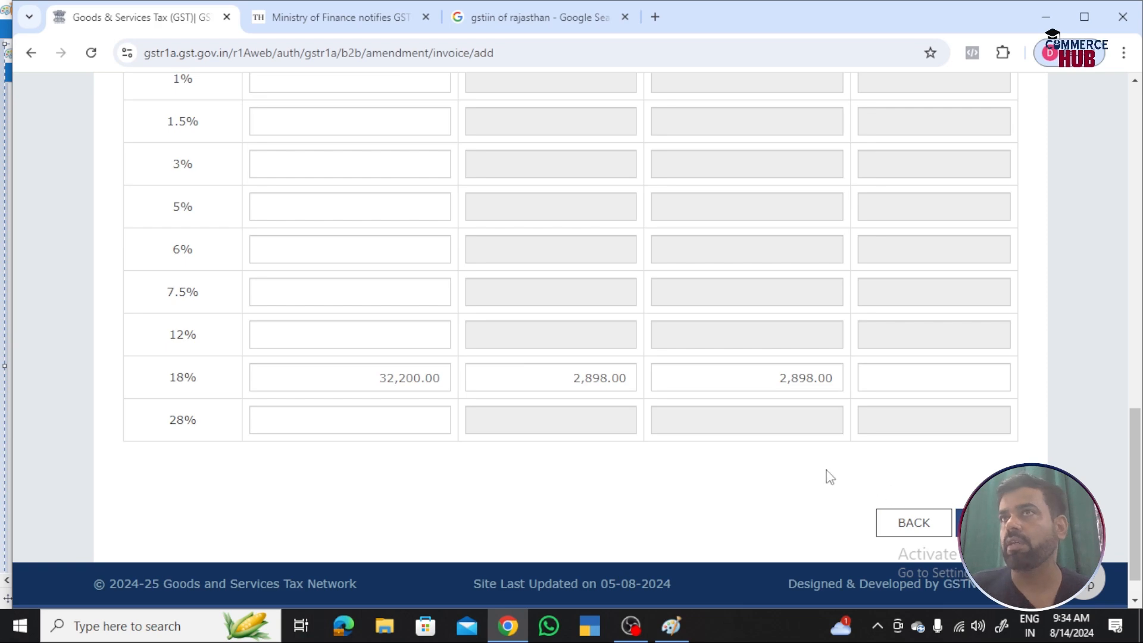
left_click(905, 528)
scroll(762, 494, "down", 2)
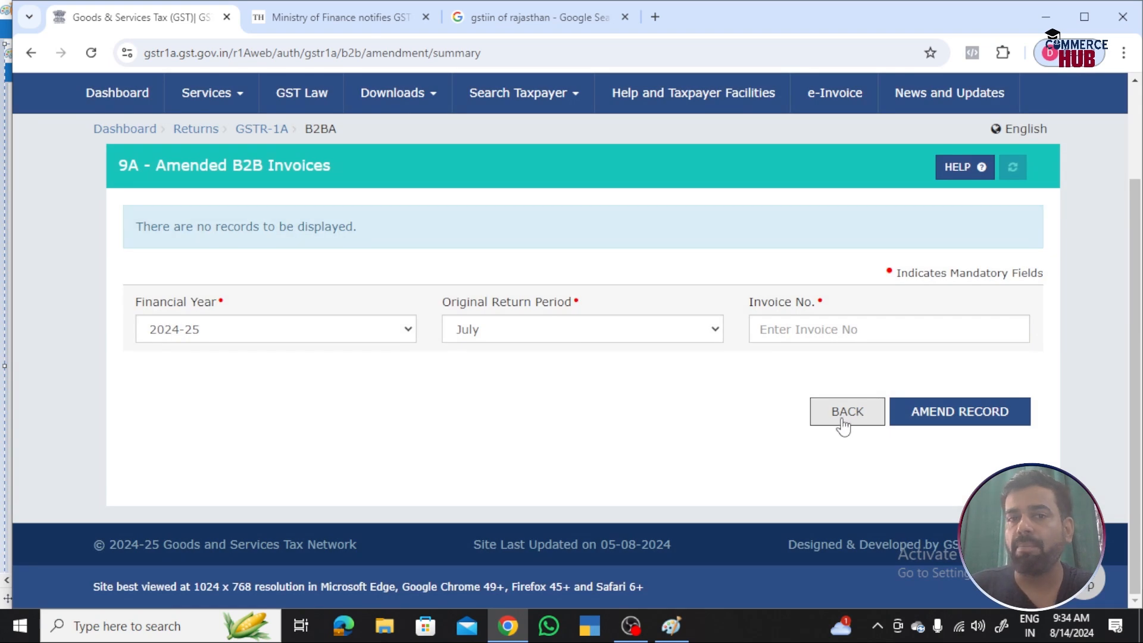
left_click(842, 419)
- Go back from the GSTR-1A overview to File Returns and display the July return tiles for 2024-25
scroll(622, 460, "down", 10)
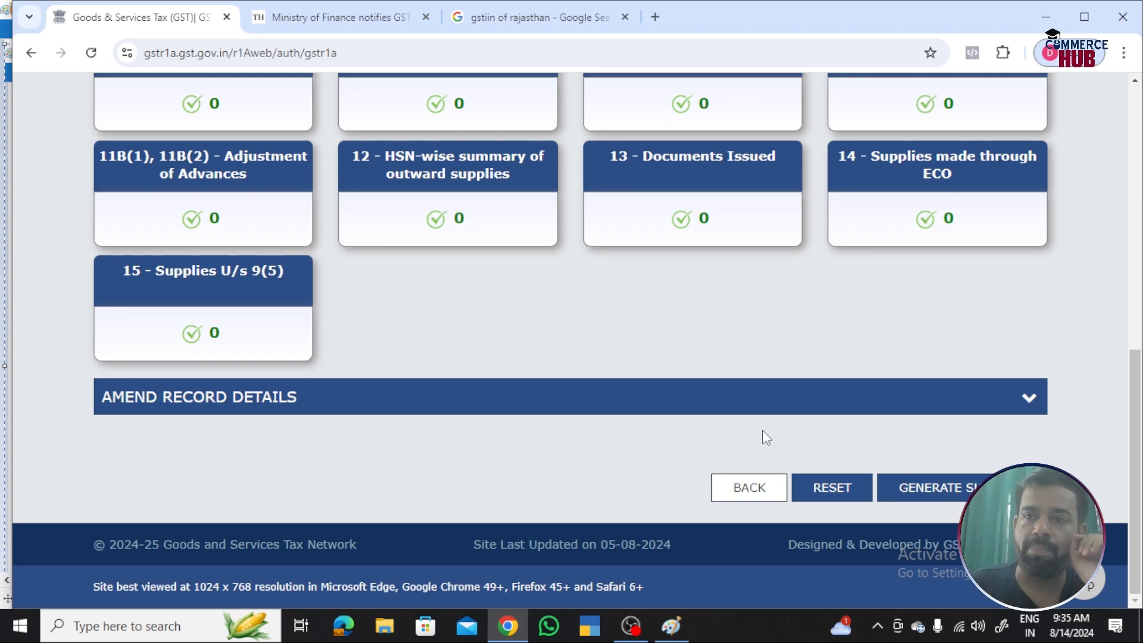
scroll(762, 435, "up", 10)
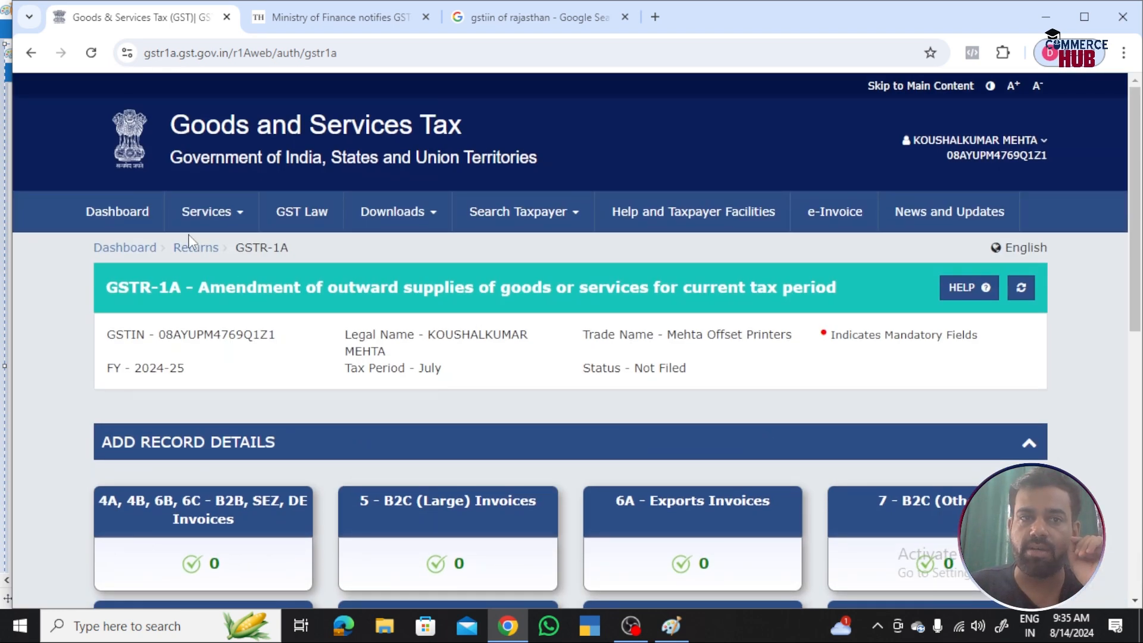
scroll(535, 352, "down", 5)
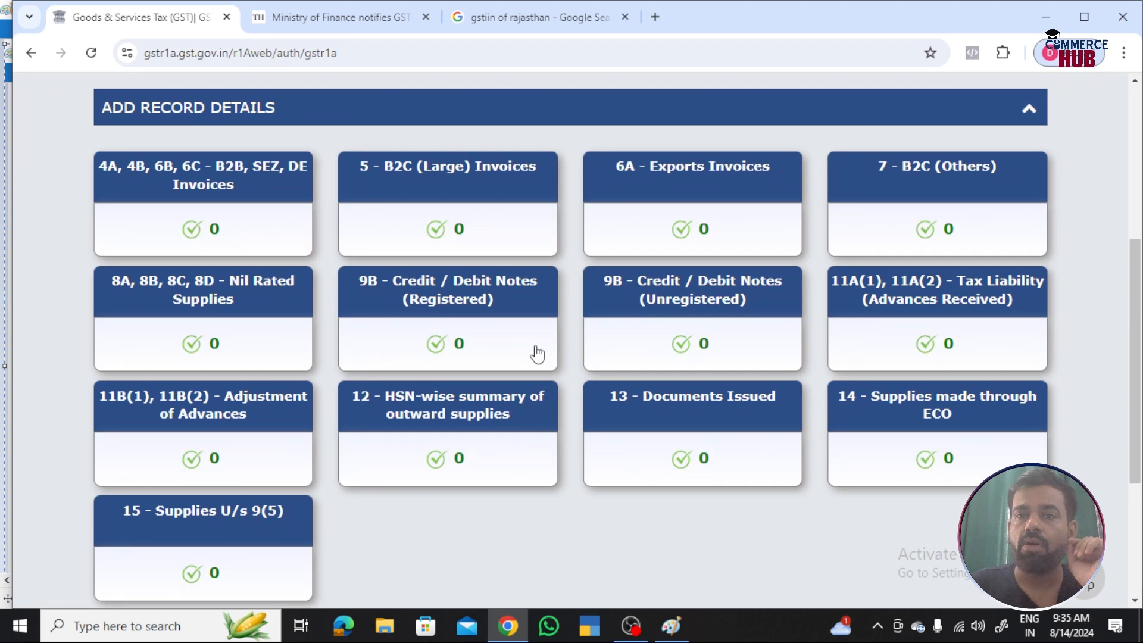
scroll(537, 354, "down", 4)
left_click(752, 485)
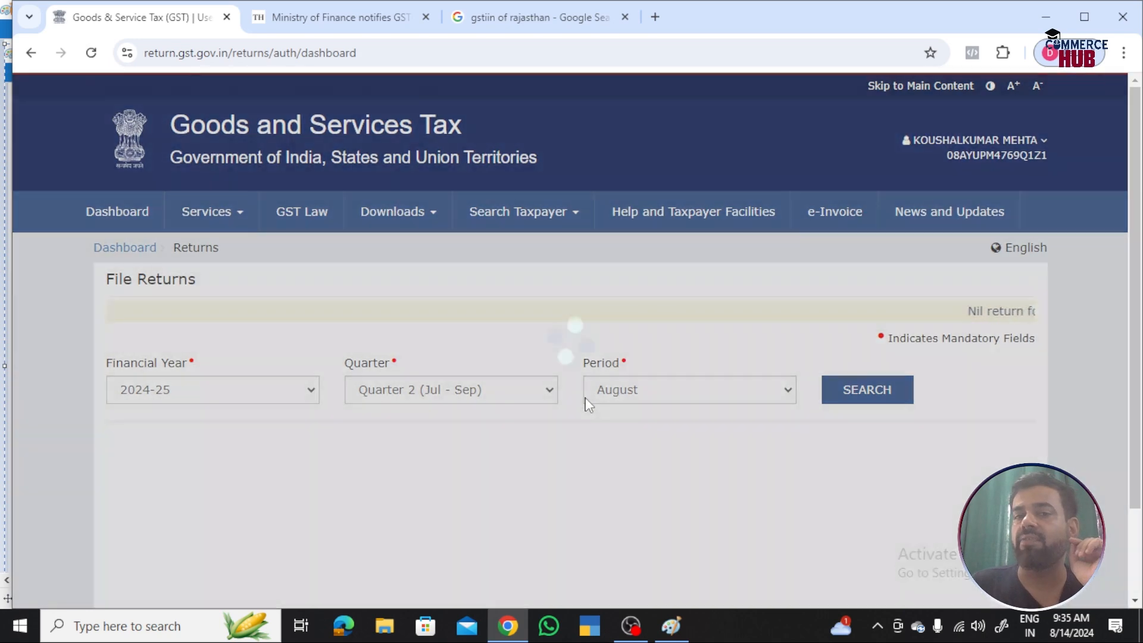
scroll(588, 404, "down", 2)
left_click(694, 286)
left_click(640, 303)
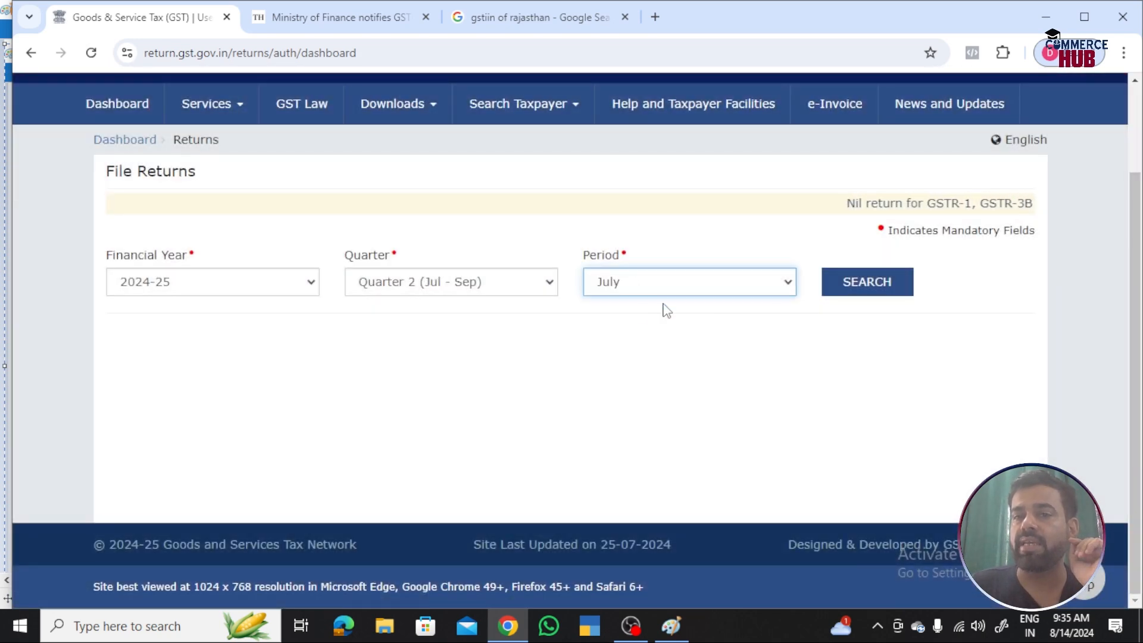
left_click(867, 282)
scroll(681, 352, "down", 4)
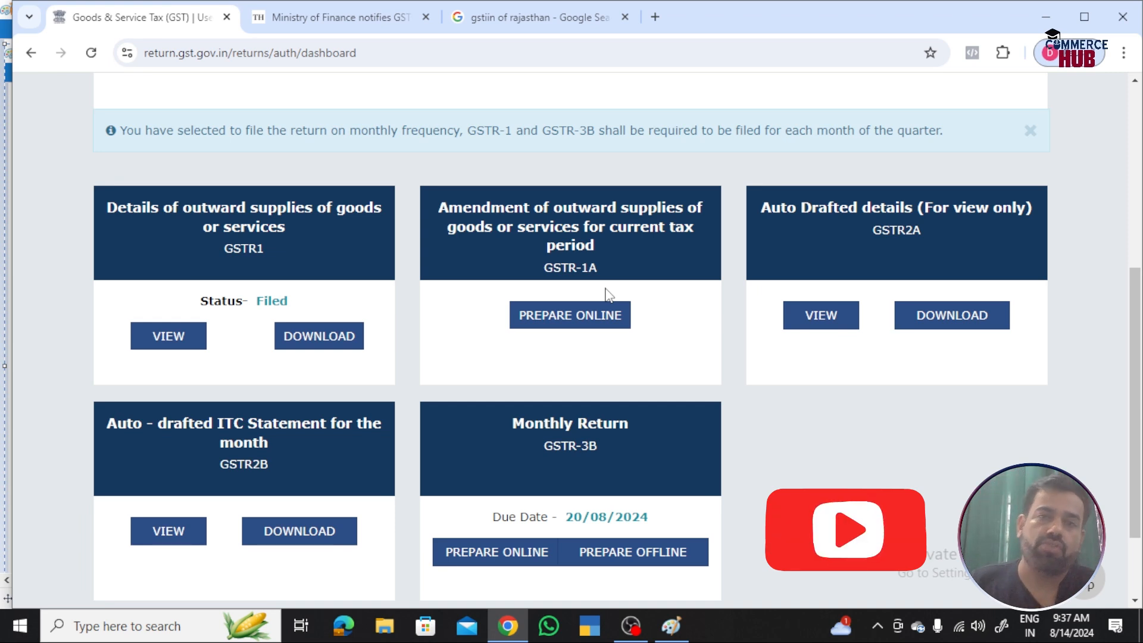
left_click(631, 625)
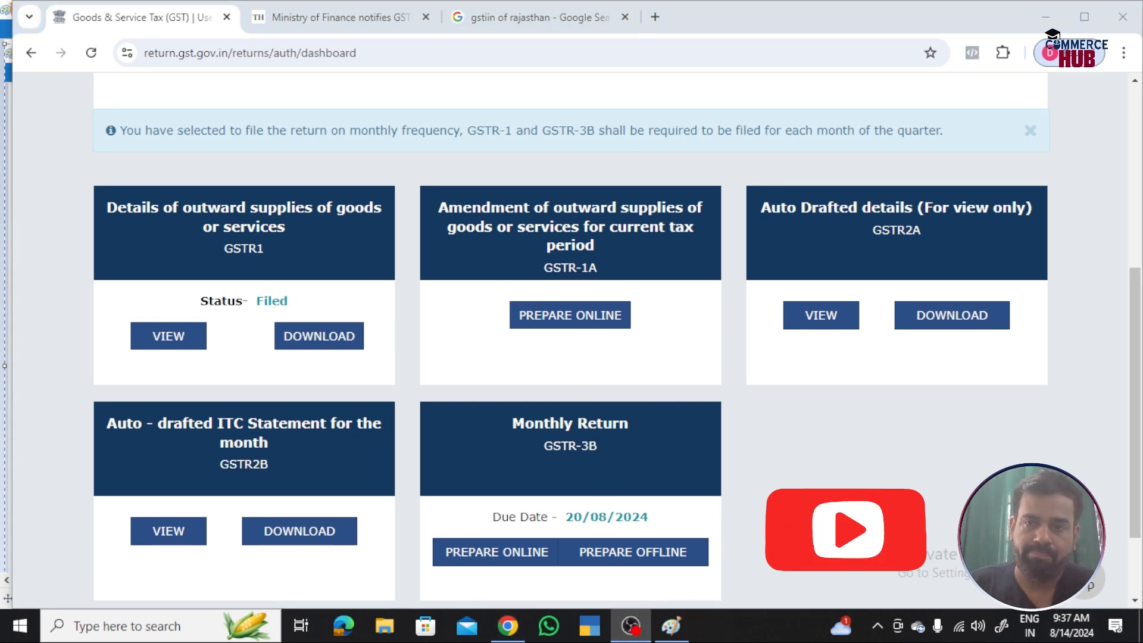